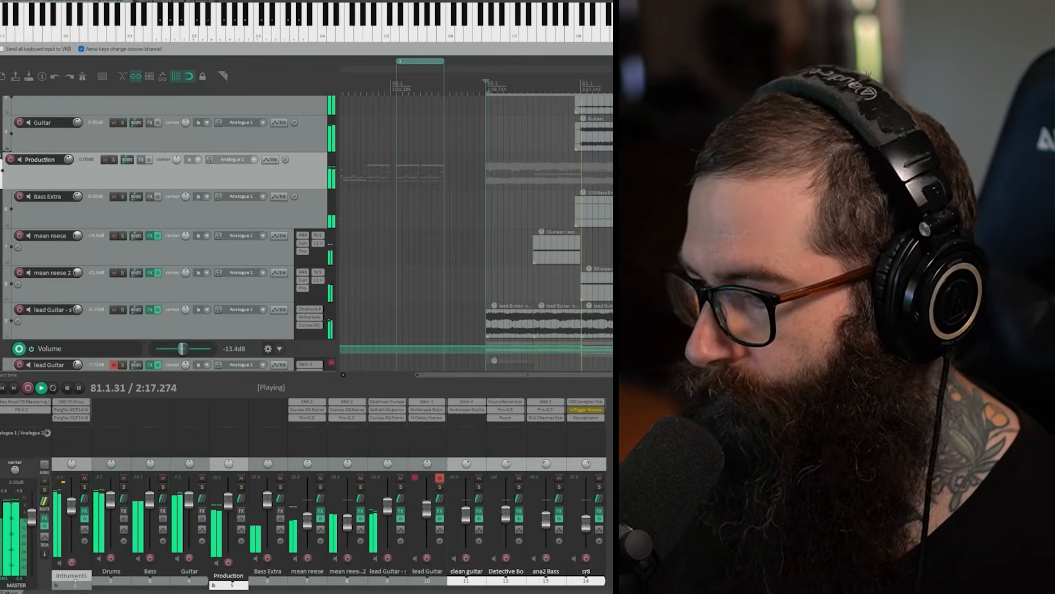
Step: Look over the arrangement's tracks from Intruments down to cr8 while the song plays
scroll(165, 231, down, 3)
scroll(165, 231, down, 3)
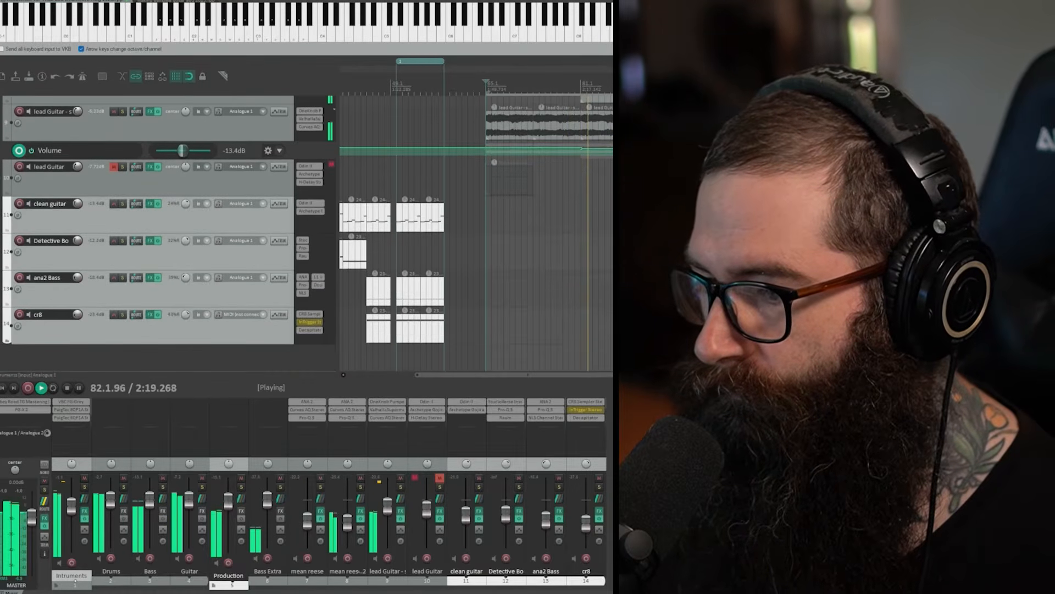
scroll(165, 231, up, 6)
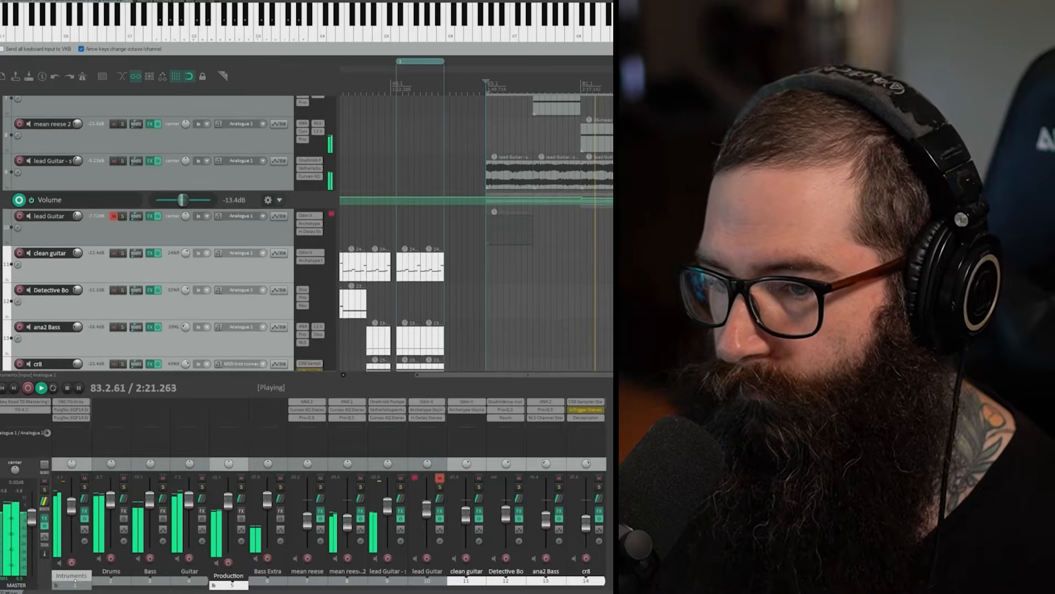
scroll(165, 231, up, 2)
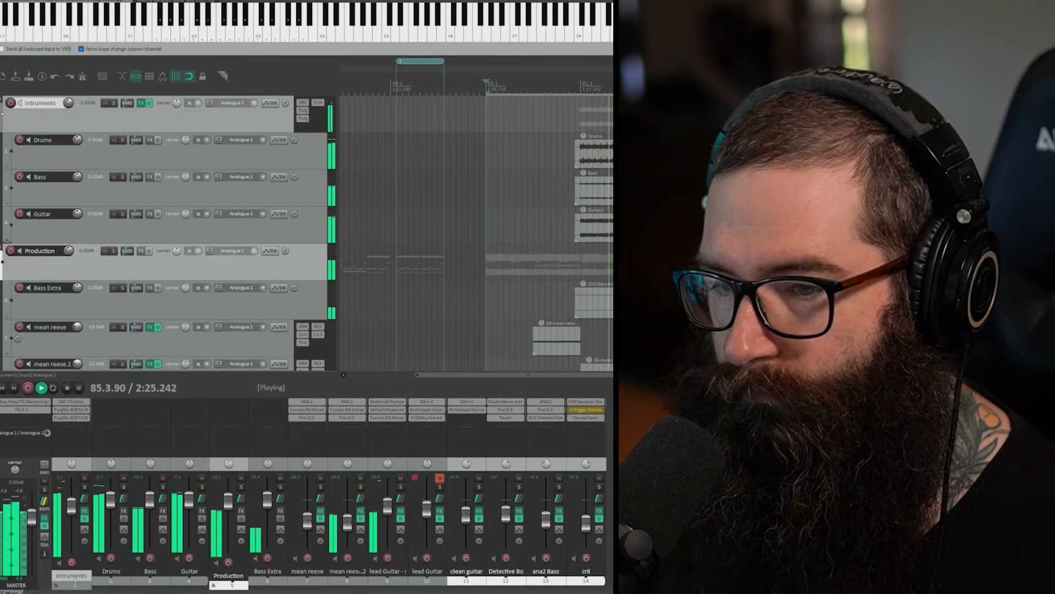
scroll(165, 231, down, 5)
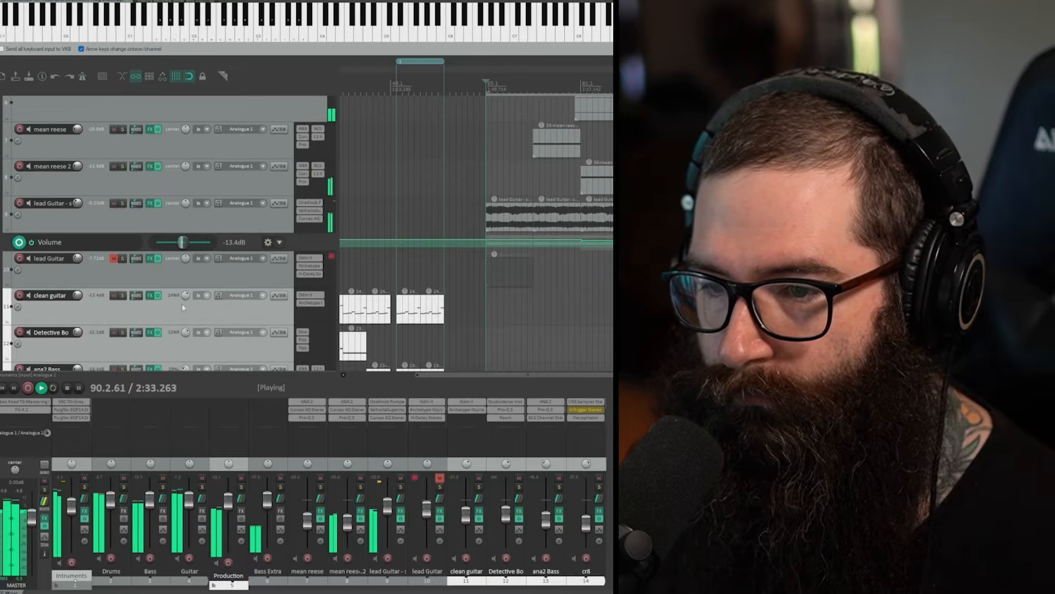
scroll(137, 248, up, 1)
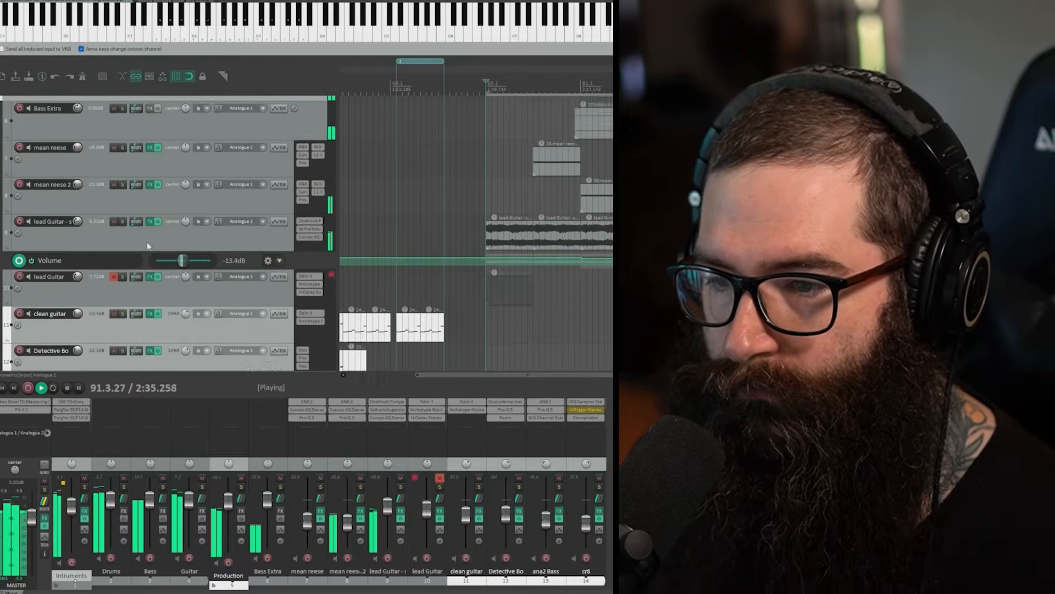
scroll(147, 243, up, 1)
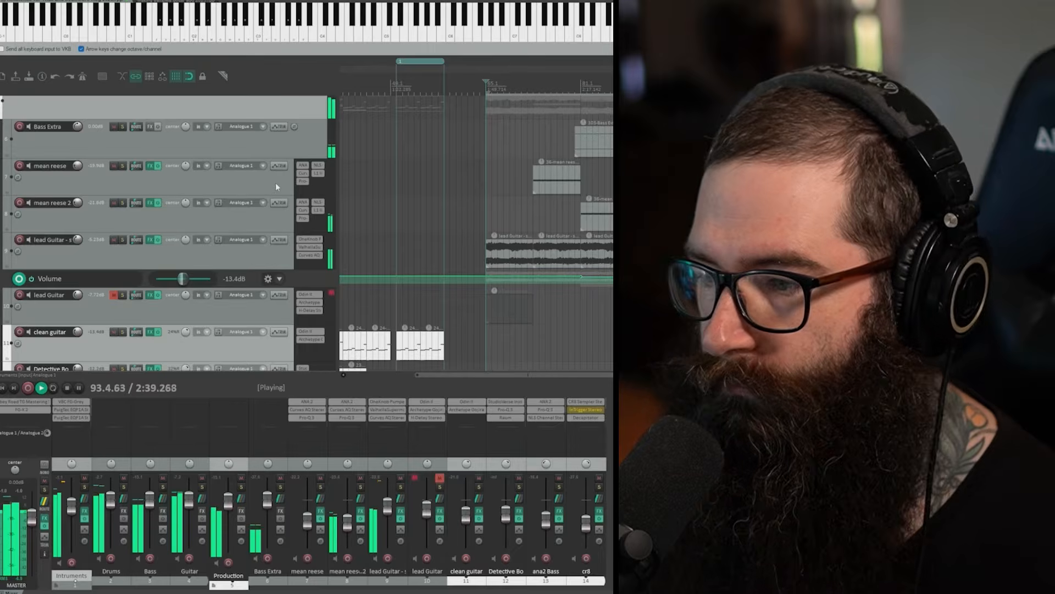
Step: Open the ANA 2 synth on the mean reese track, move its window clear of the track list, and close it
click(301, 165)
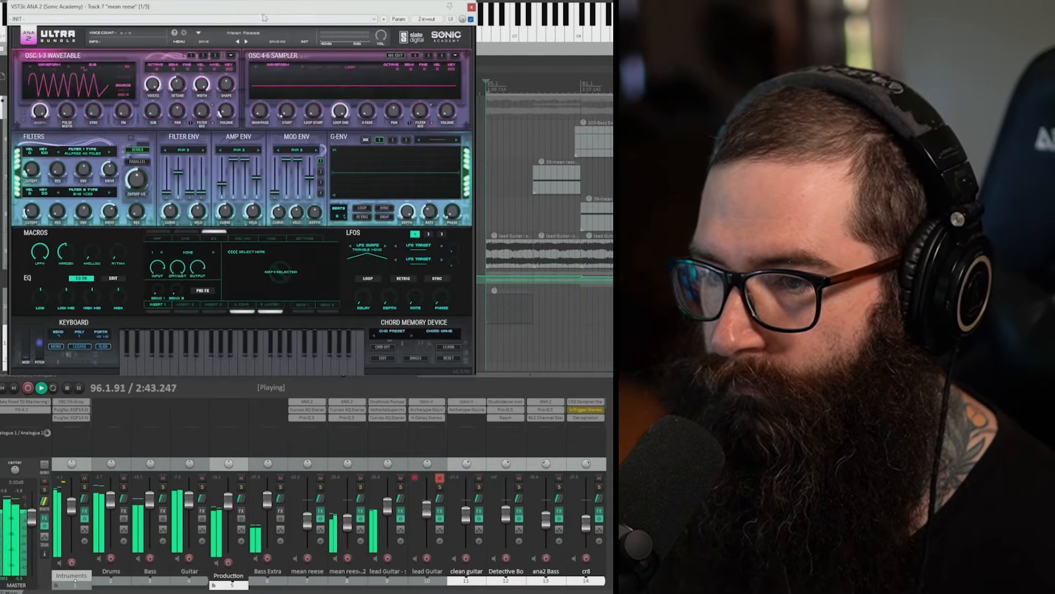
drag(266, 8, 572, 109)
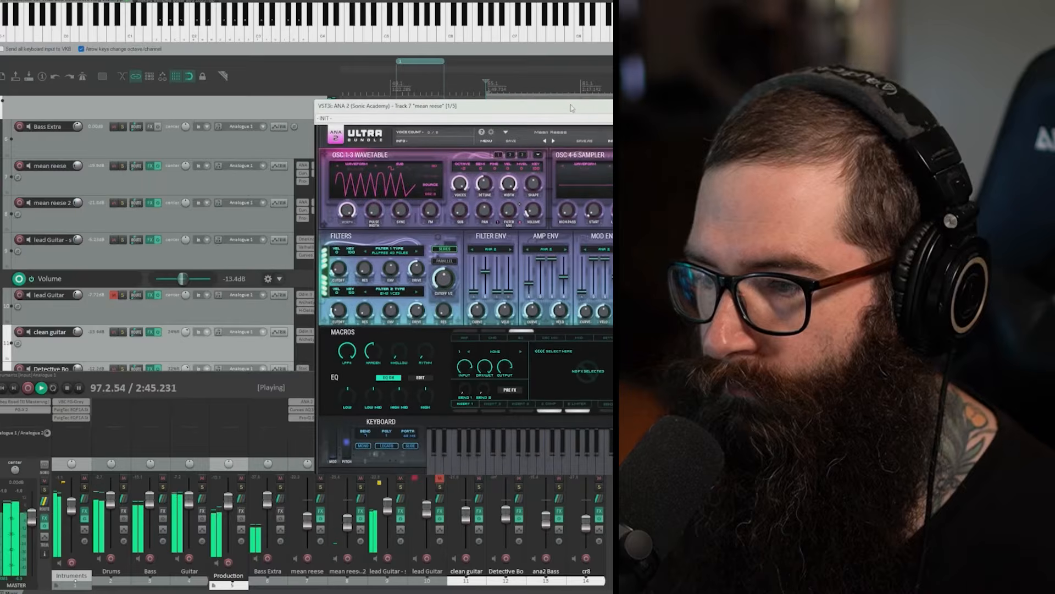
key(Escape)
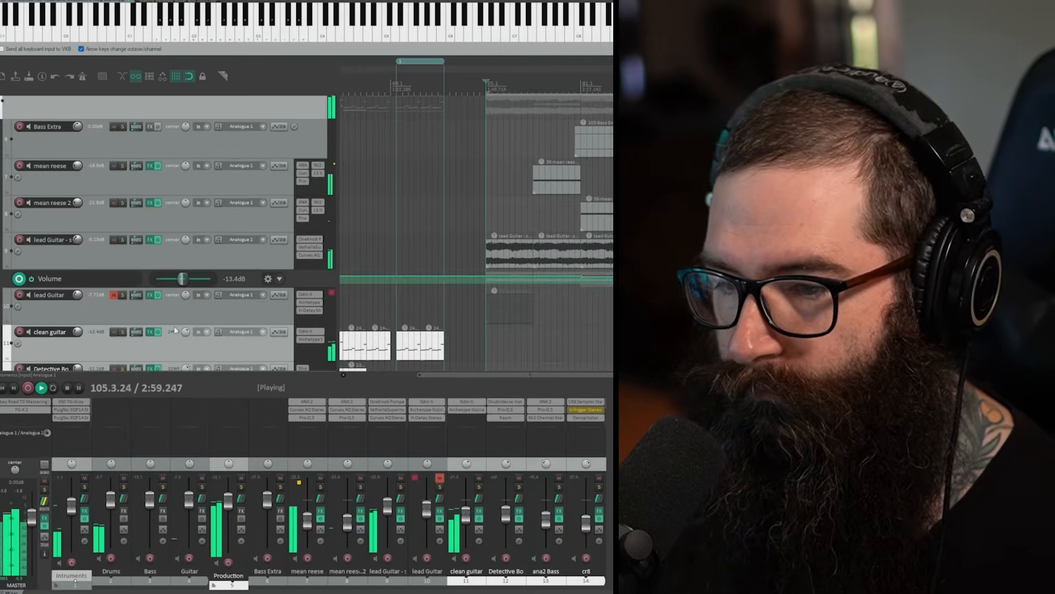
Step: Open Archetype Gojira X on the clean guitar track, reposition its window to view the amp, and close it
scroll(178, 342, down, 3)
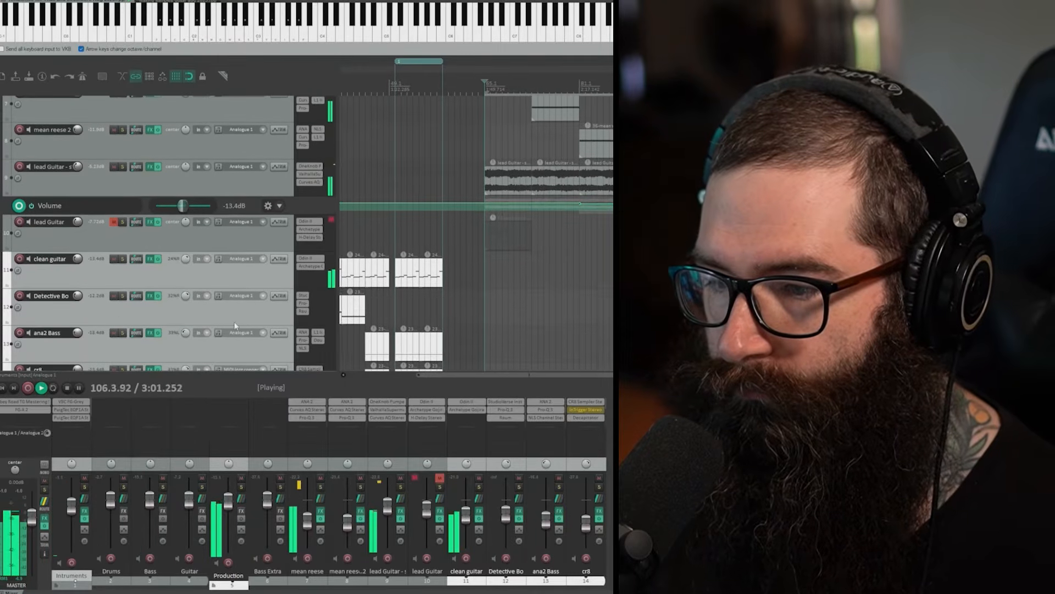
click(310, 267)
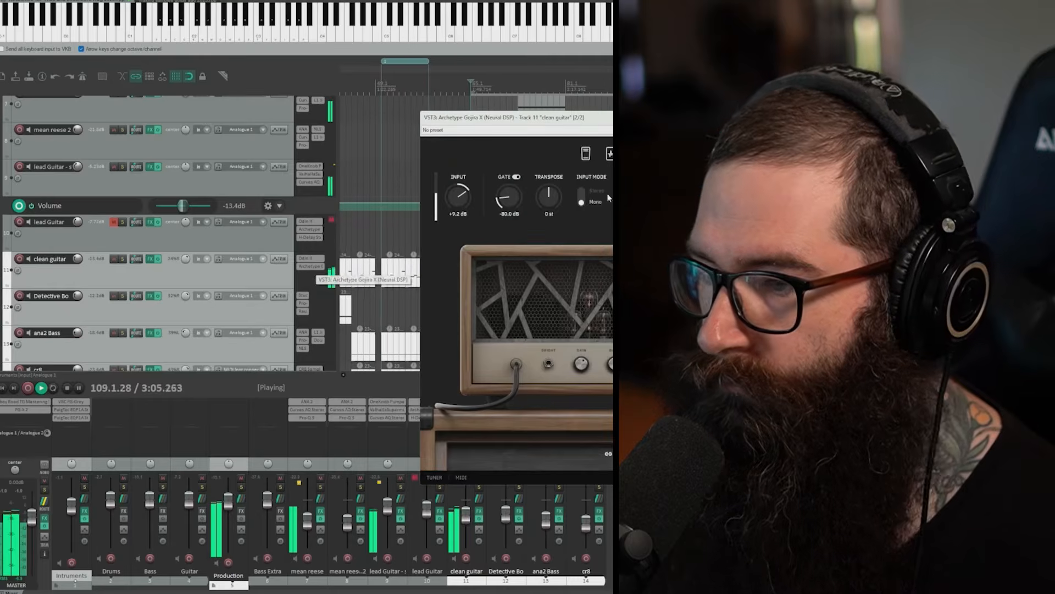
drag(612, 113, 438, 75)
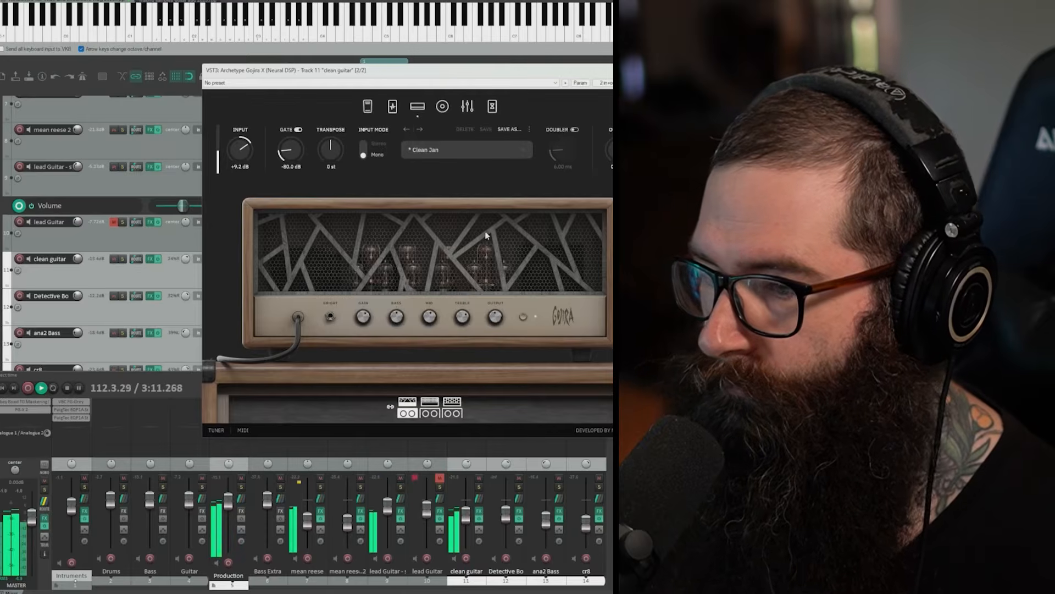
click(649, 70)
Step: Play on through the production tracks down to cr8, mute the master output and stop playback
scroll(254, 286, down, 1)
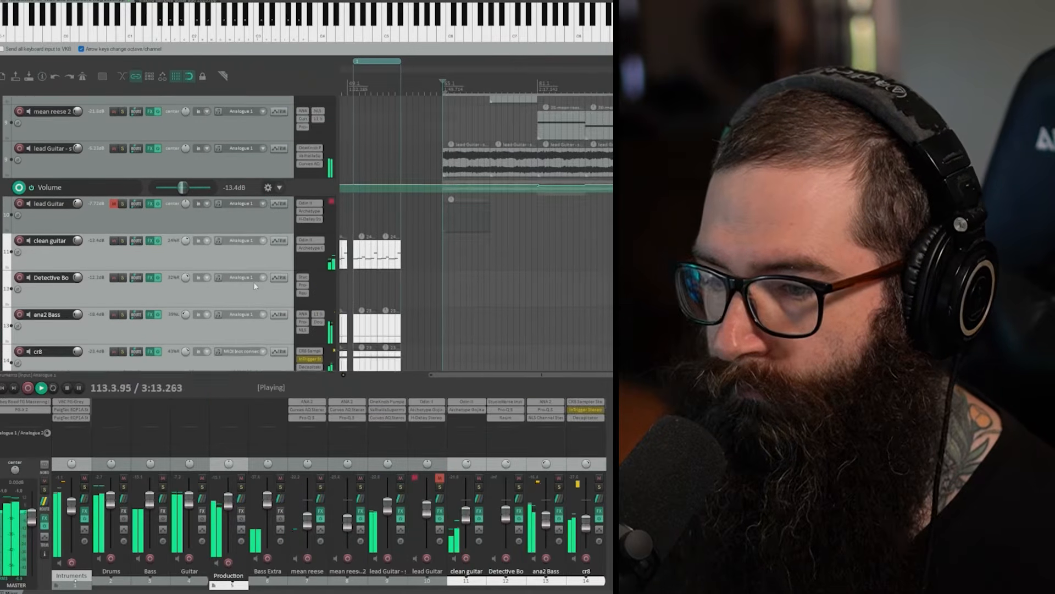
scroll(254, 285, down, 2)
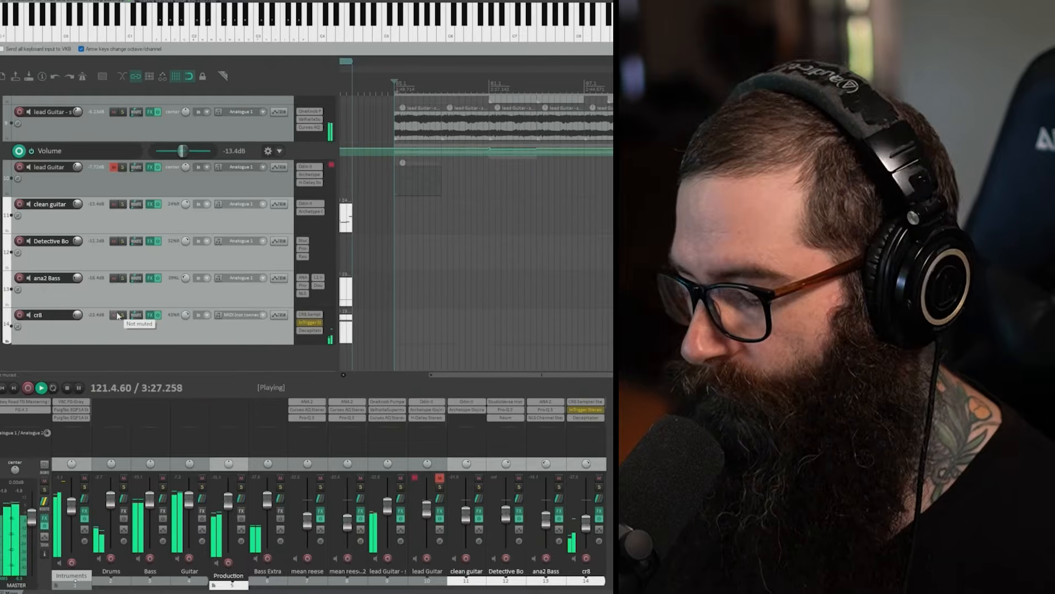
click(45, 482)
key(space)
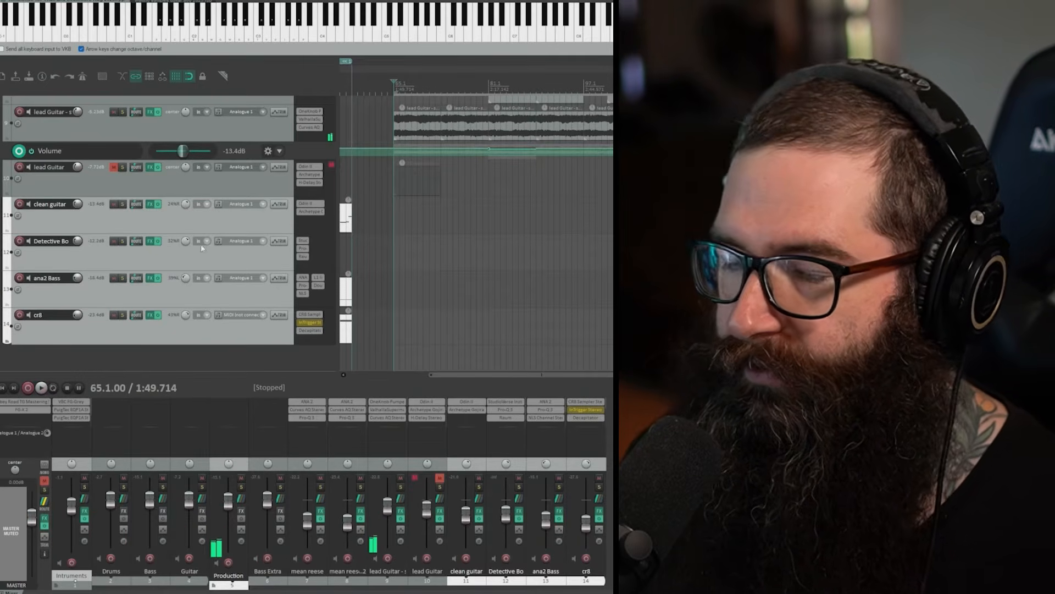
Step: Select and solo track 9, the lead Guitar audio track with the Volume envelope
scroll(151, 259, up, 3)
scroll(149, 255, up, 2)
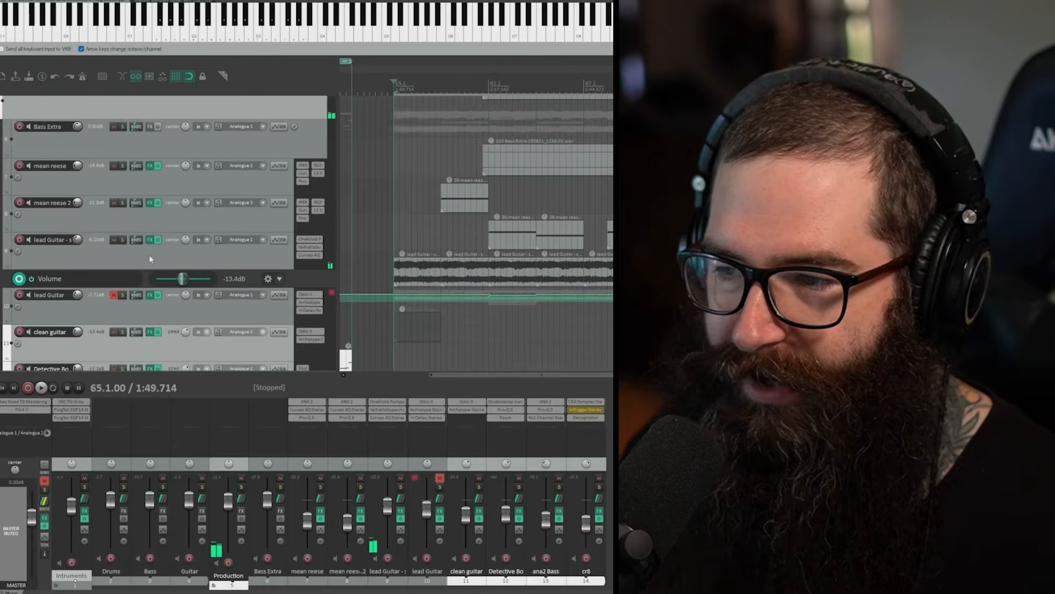
scroll(163, 228, up, 3)
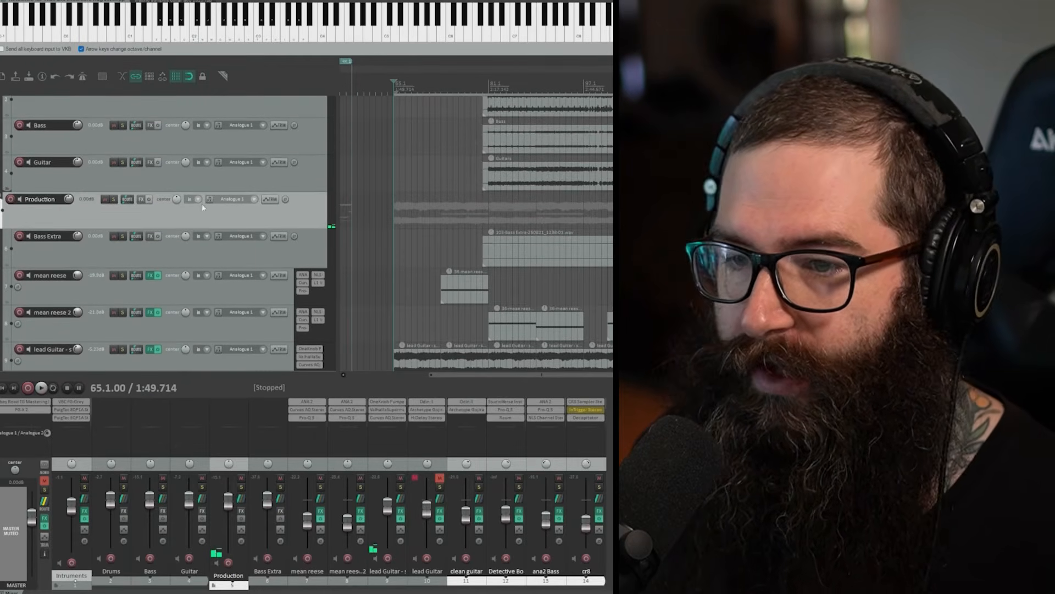
scroll(236, 242, down, 1)
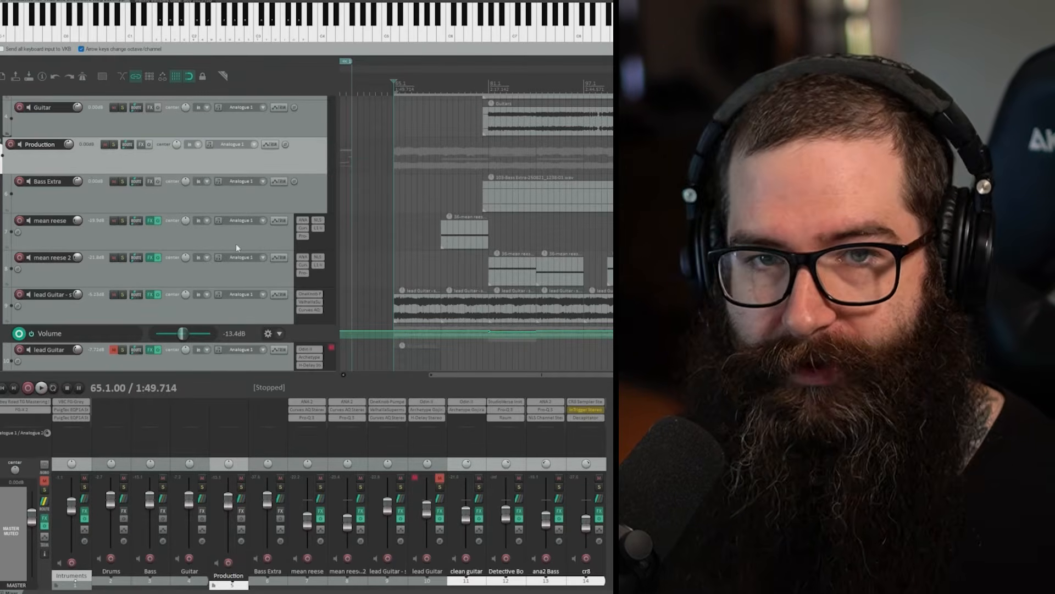
scroll(200, 265, down, 4)
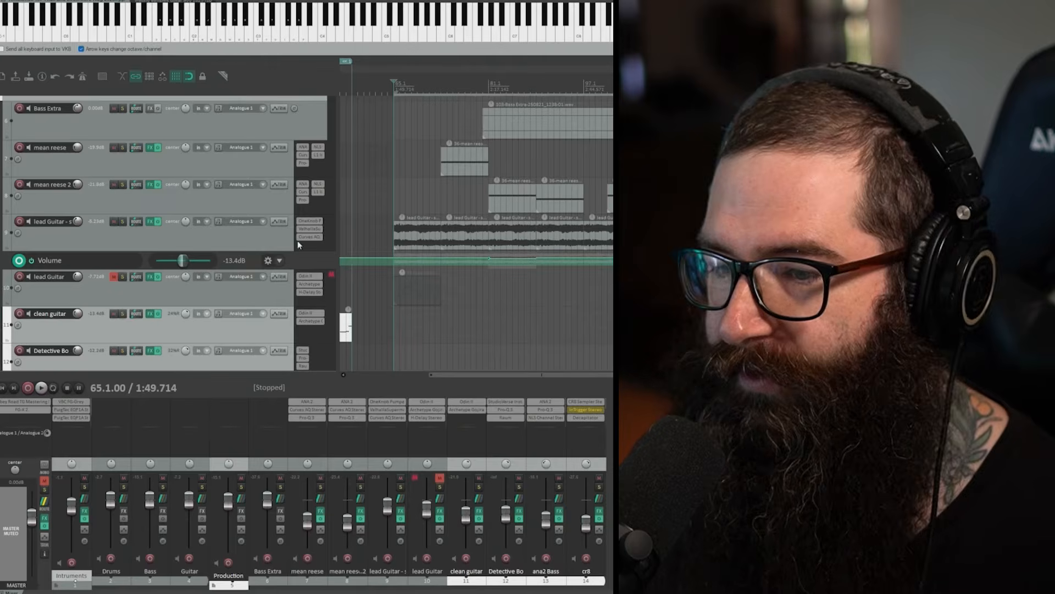
click(105, 239)
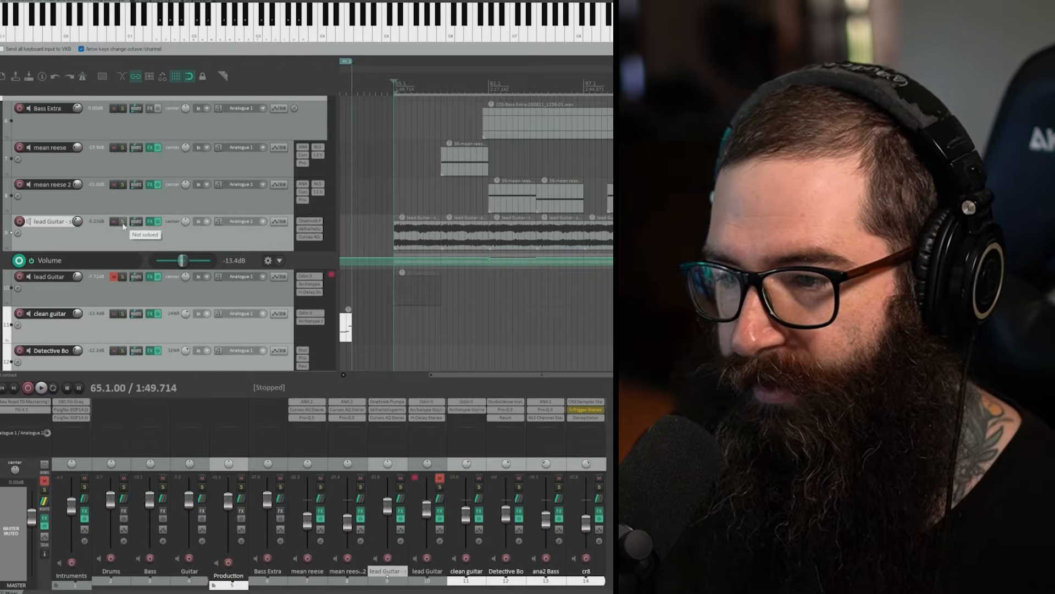
click(124, 223)
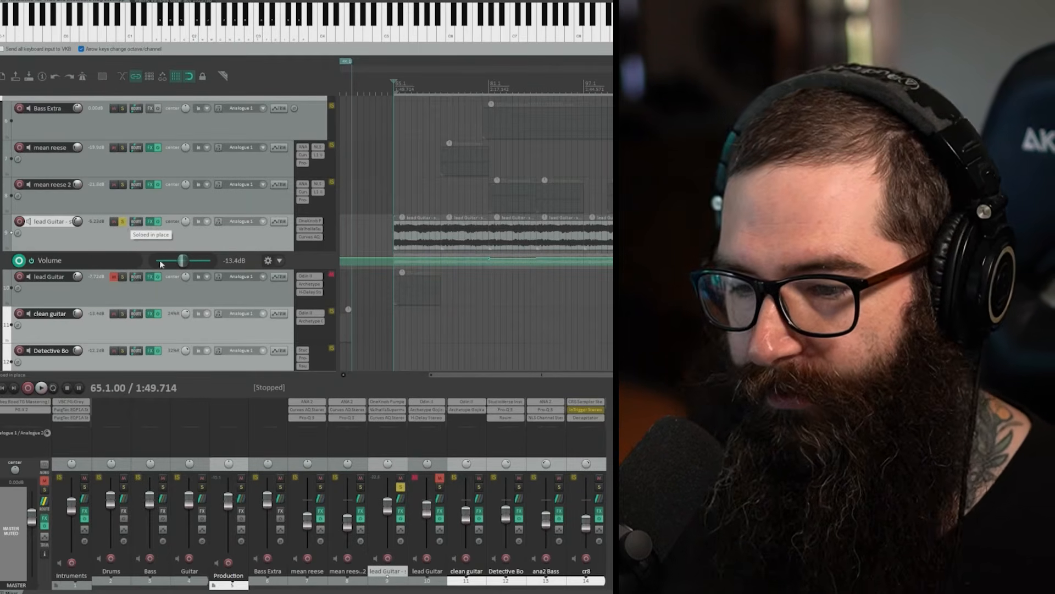
Step: Play the soloed lead guitar audio from bar 65, stop playback, and mute the master output
key(space)
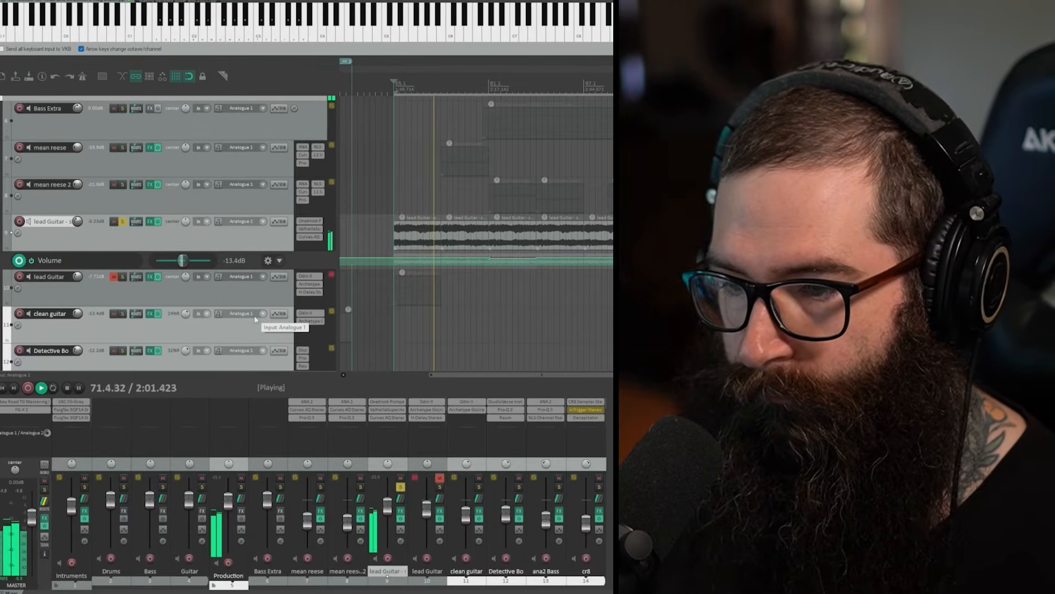
key(space)
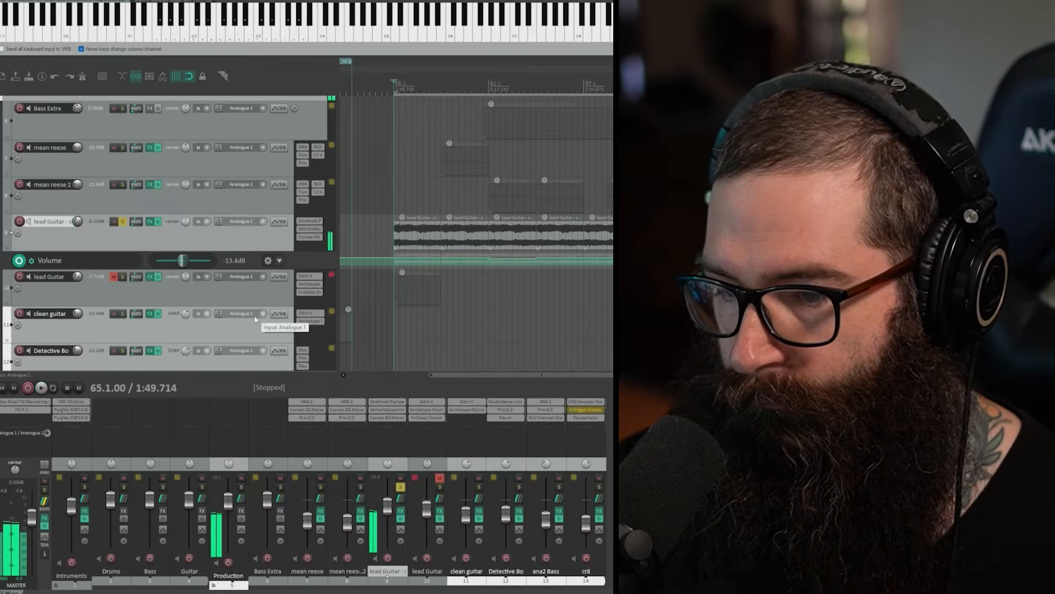
click(45, 481)
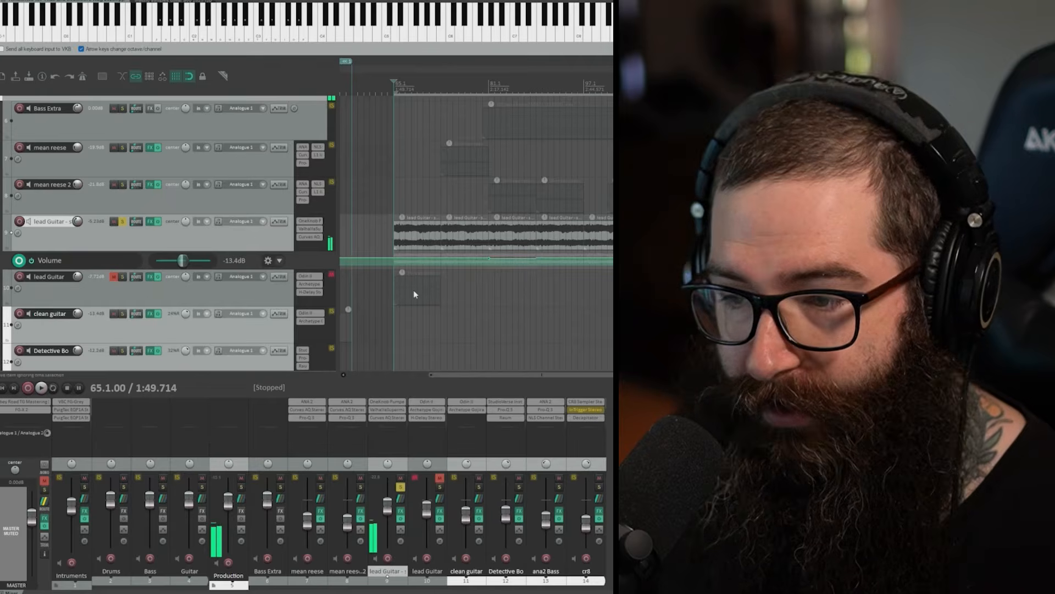
Step: Unmute and solo the lead Guitar MIDI track in place of the audio track, and open its Odin II instrument
scroll(120, 295, down, 1)
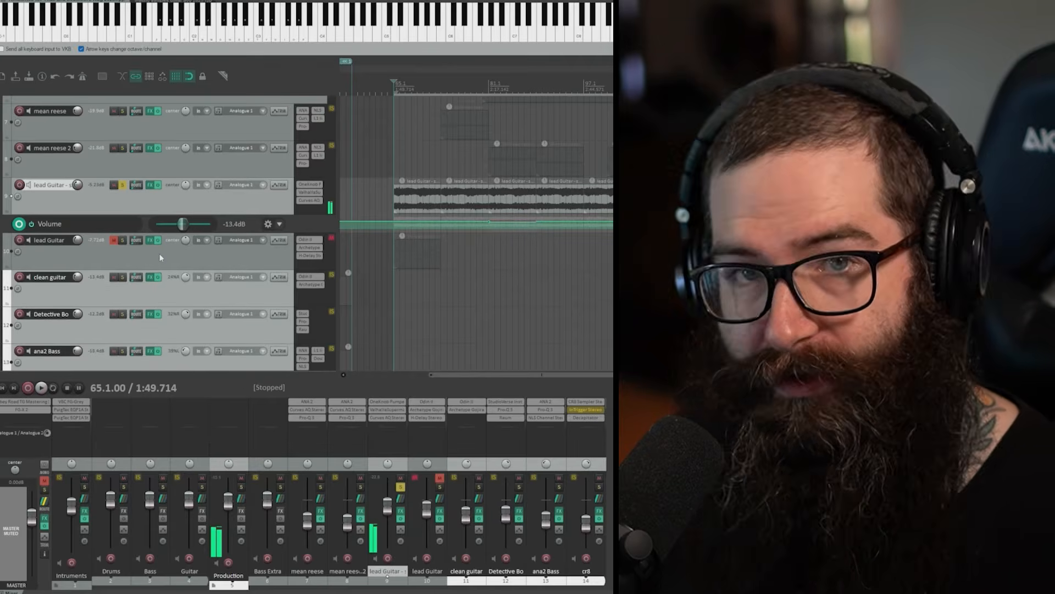
click(157, 255)
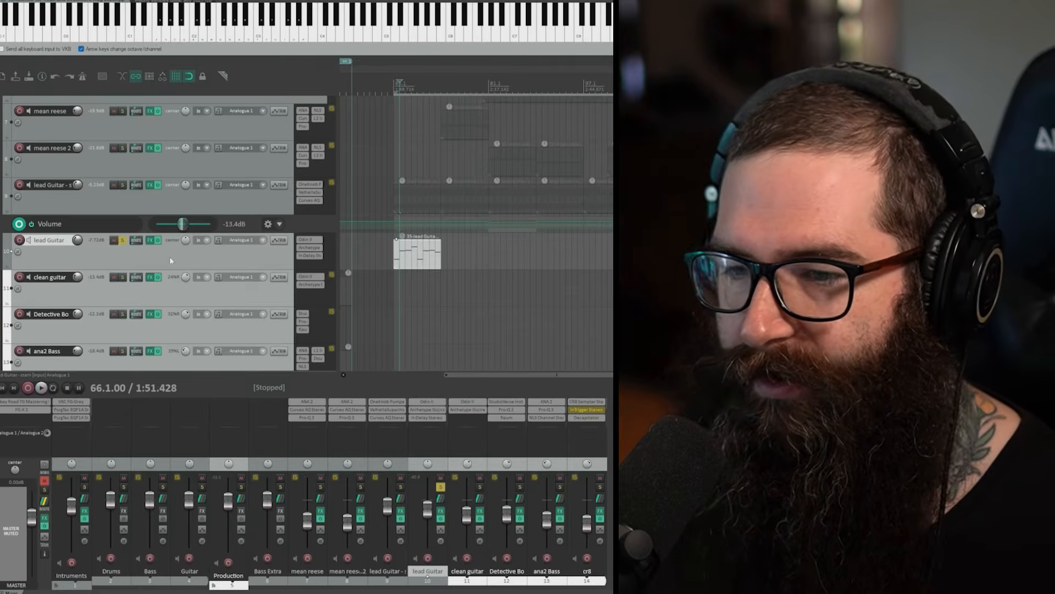
click(315, 240)
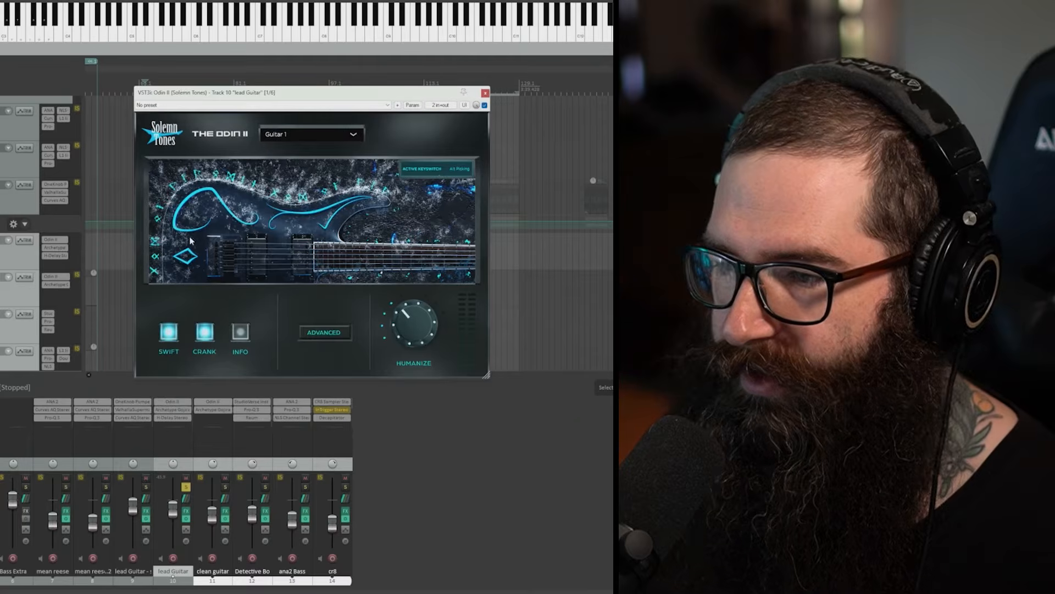
Step: Enlarge the lead Guitar track to show its full effects chain and bypass all five effects after Odin II
drag(29, 268, 32, 297)
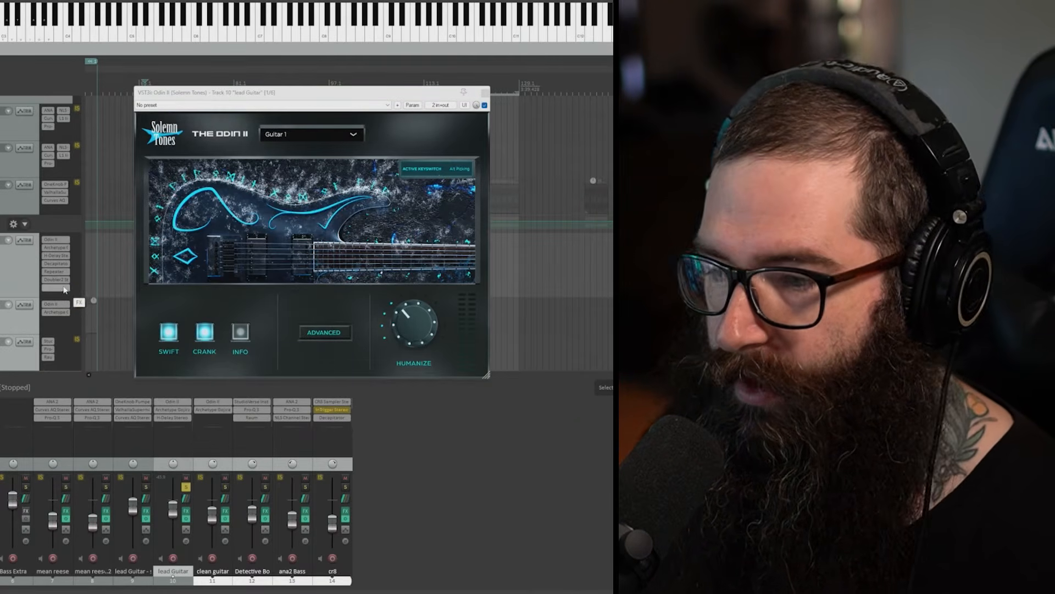
shift+click(61, 280)
shift+click(61, 271)
shift+click(61, 263)
shift+click(61, 255)
shift+click(60, 248)
Step: Audition the notes in bars 65 to 68 of the lead Guitar MIDI item and close the MIDI editor
drag(254, 96, 358, 101)
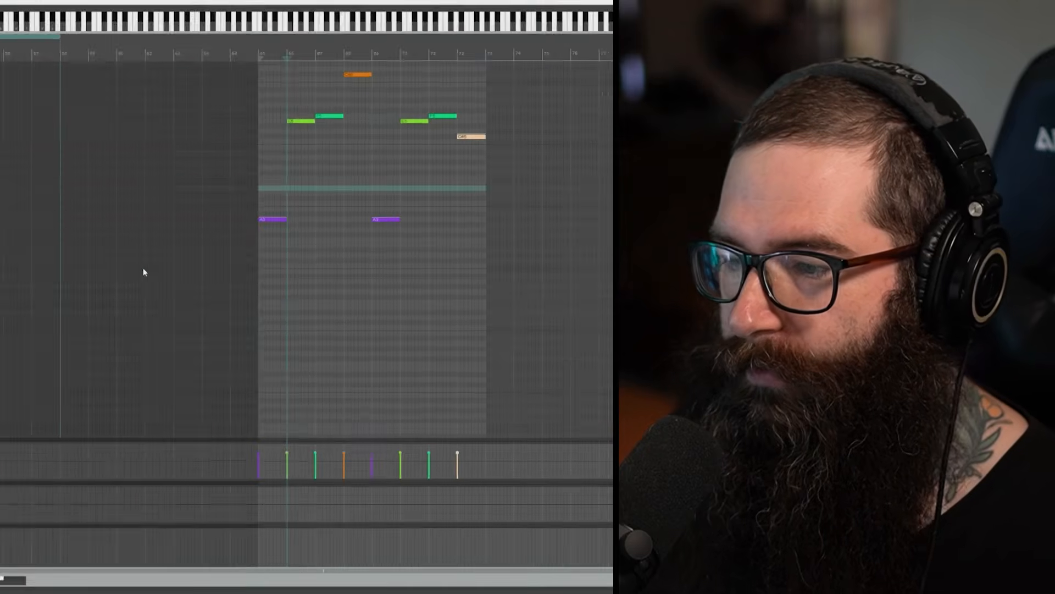
click(270, 218)
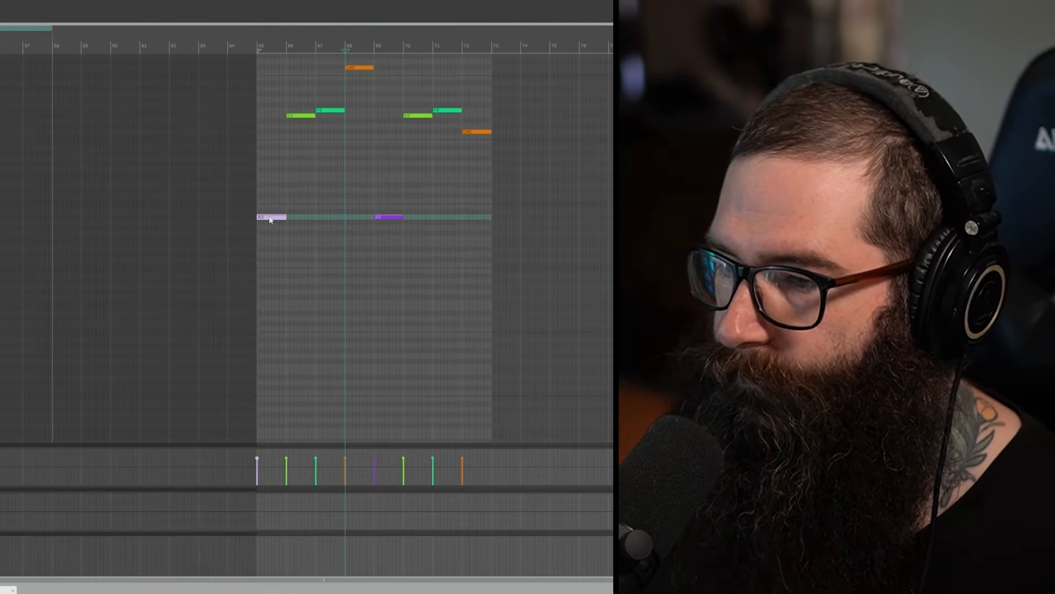
click(301, 116)
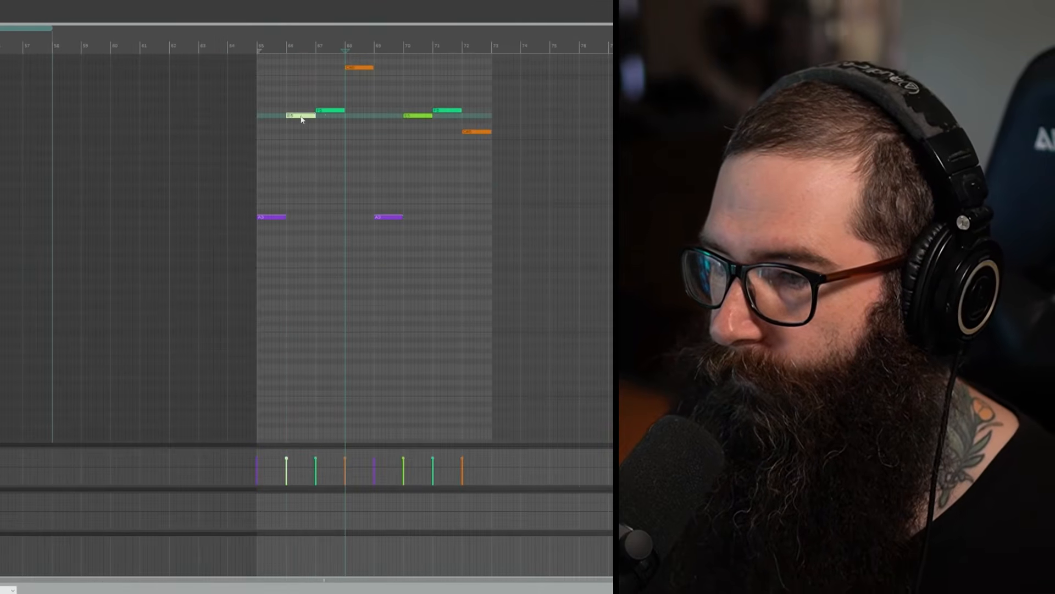
click(365, 68)
click(332, 110)
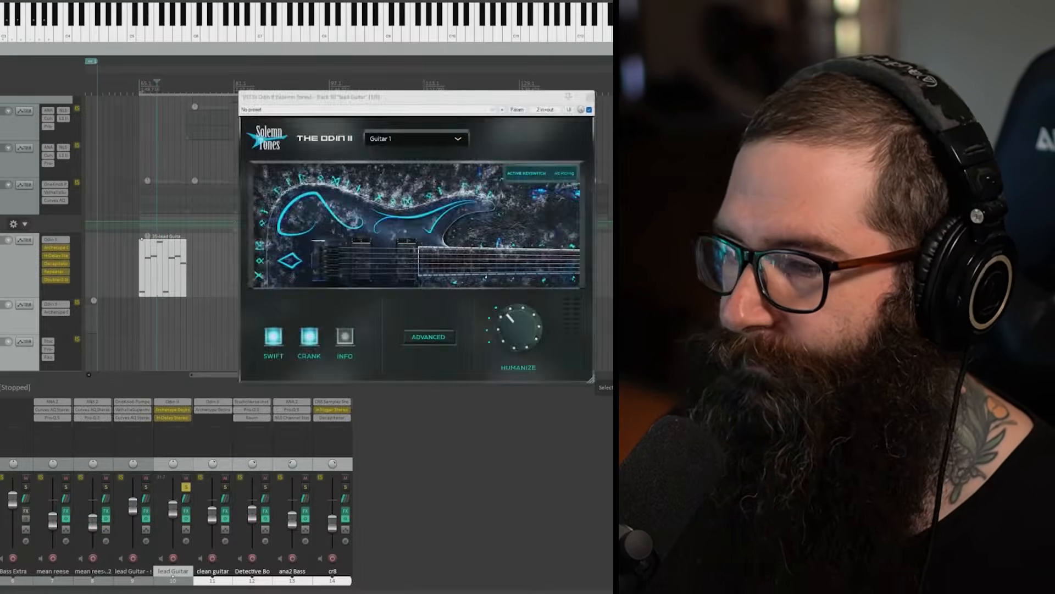
click(589, 96)
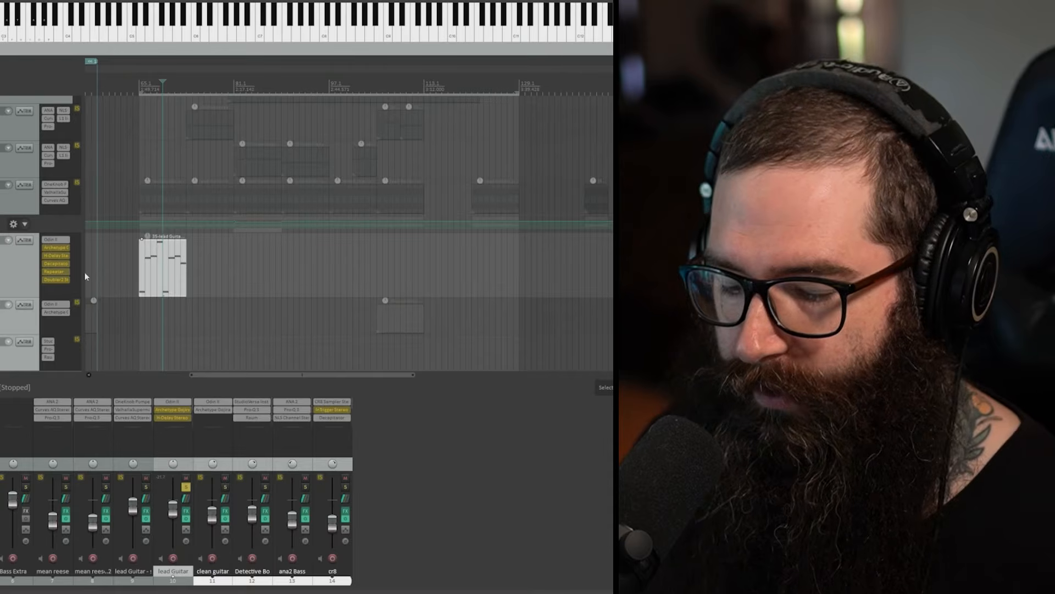
Step: Enable and open Archetype Gojira X on the lead Guitar track and find its loaded preset in the Nolly artist folder
shift+click(61, 249)
click(62, 248)
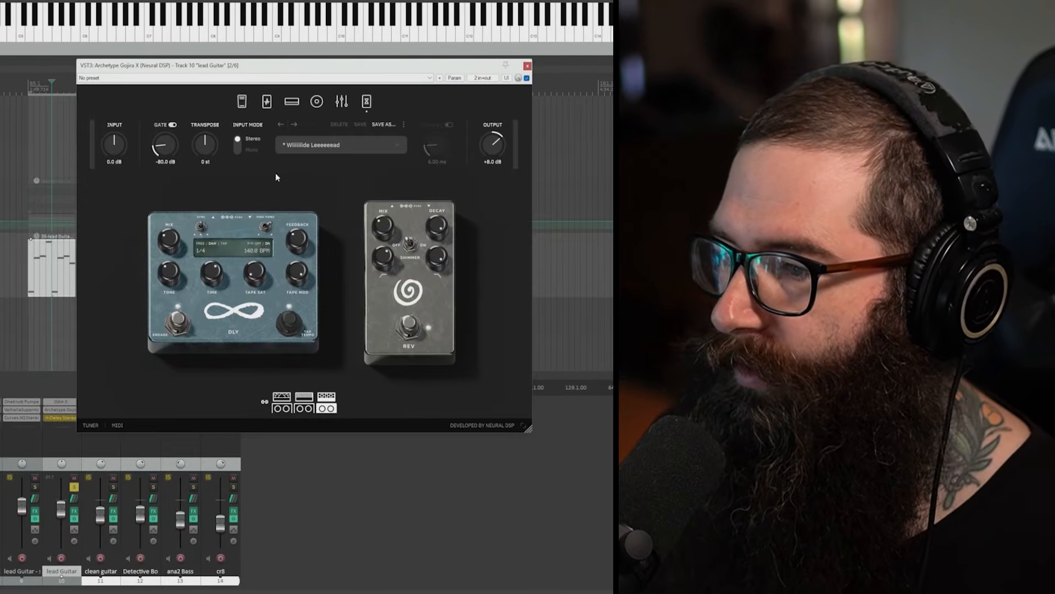
click(399, 153)
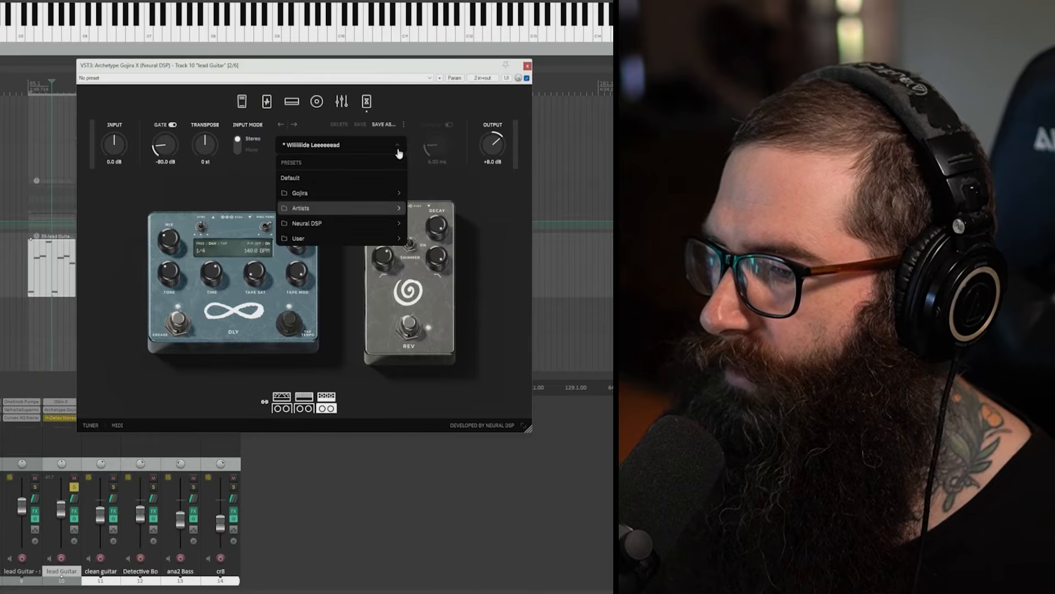
mouse_move(393, 208)
mouse_move(497, 487)
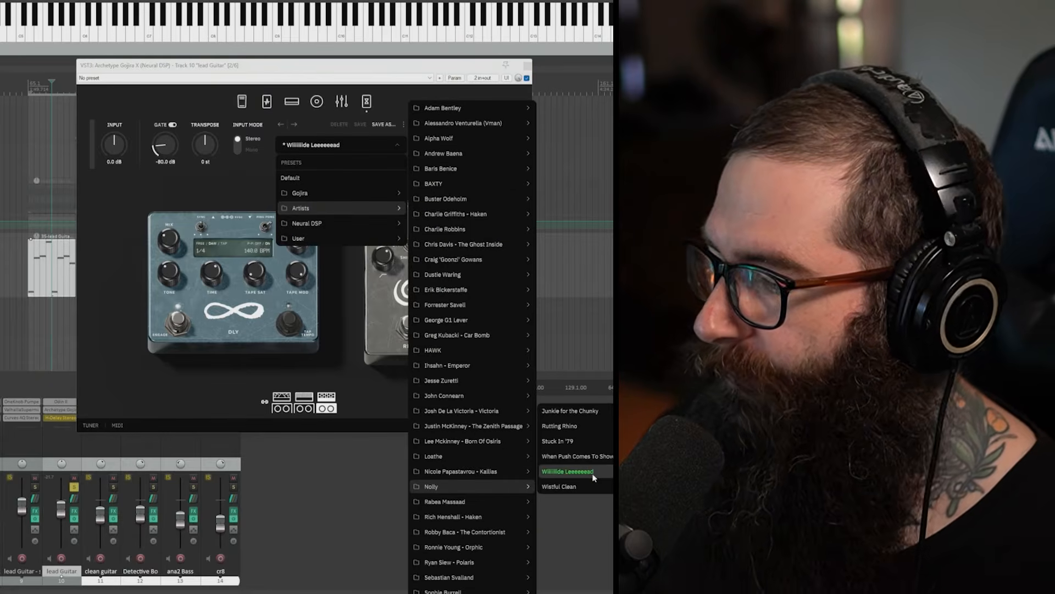
click(189, 101)
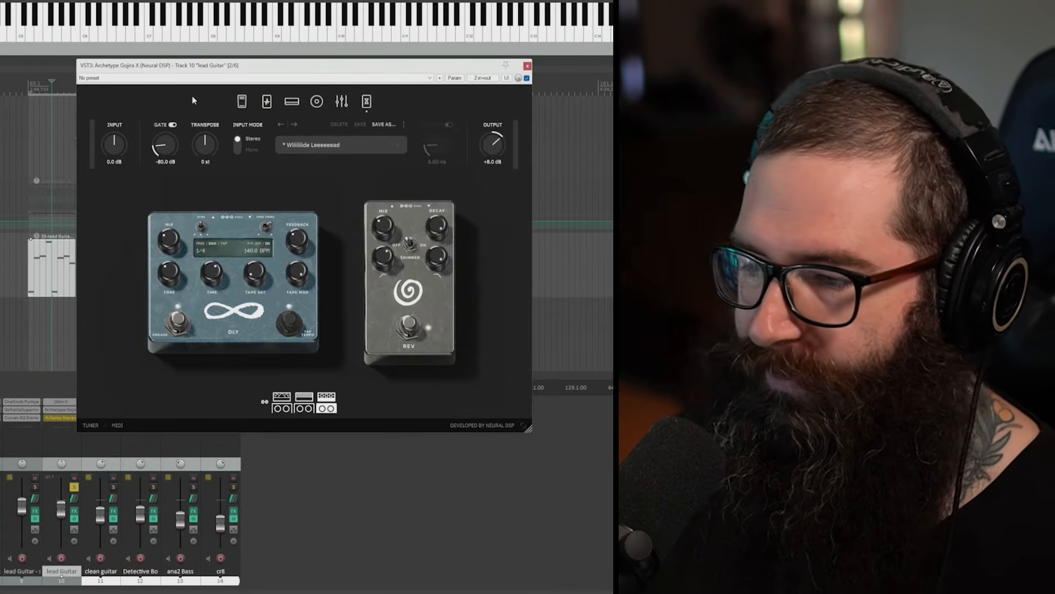
Step: View the pedal and amp sections of Archetype Gojira X and close the plugin
click(243, 102)
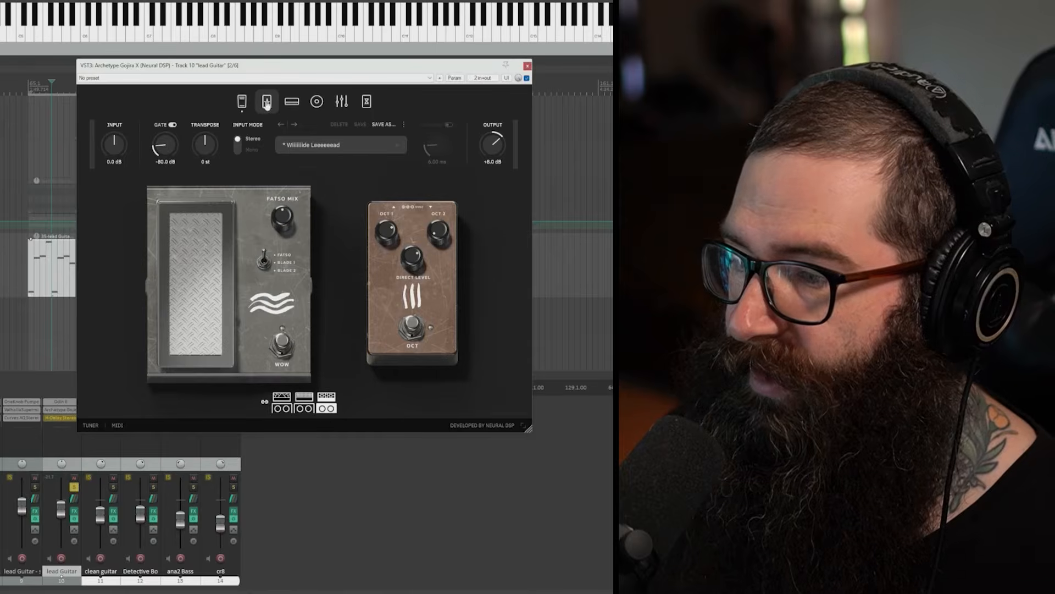
click(267, 102)
click(294, 104)
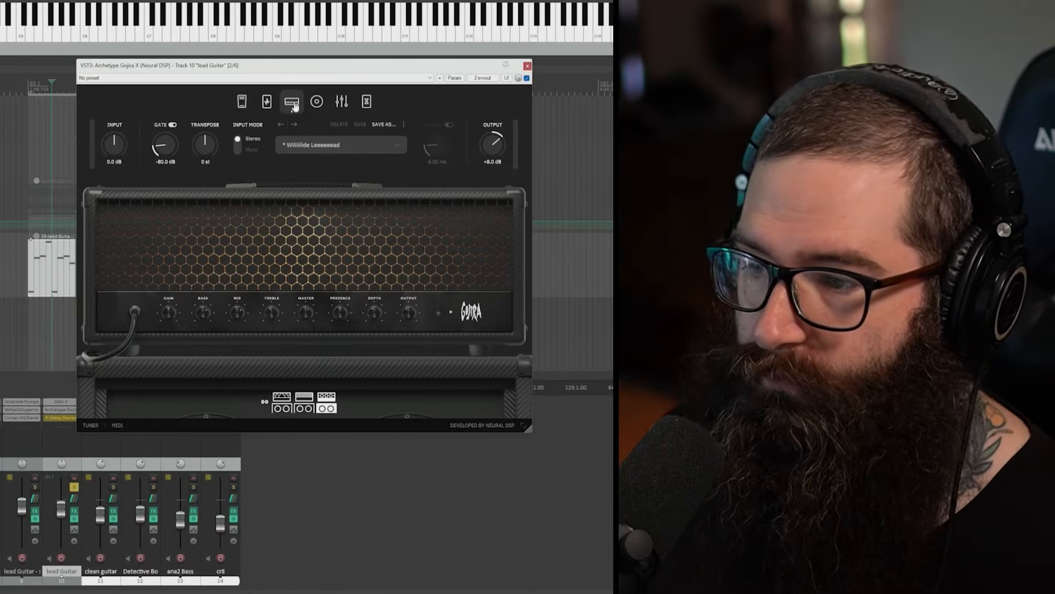
click(527, 67)
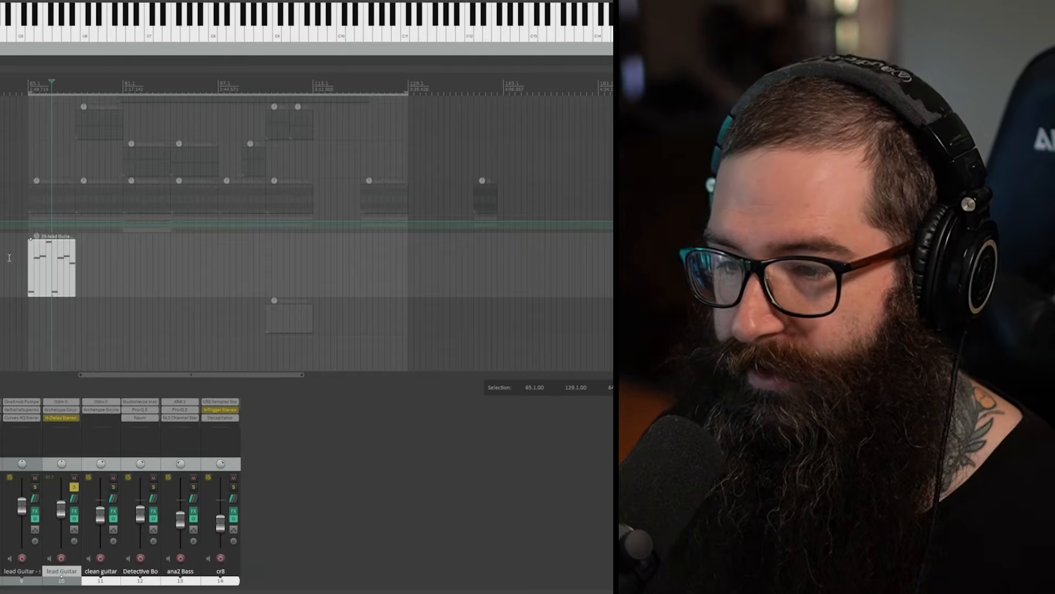
Step: Play the lead guitar from bar 65 through Odin II and Archetype Gojira X, and stop playback
click(29, 84)
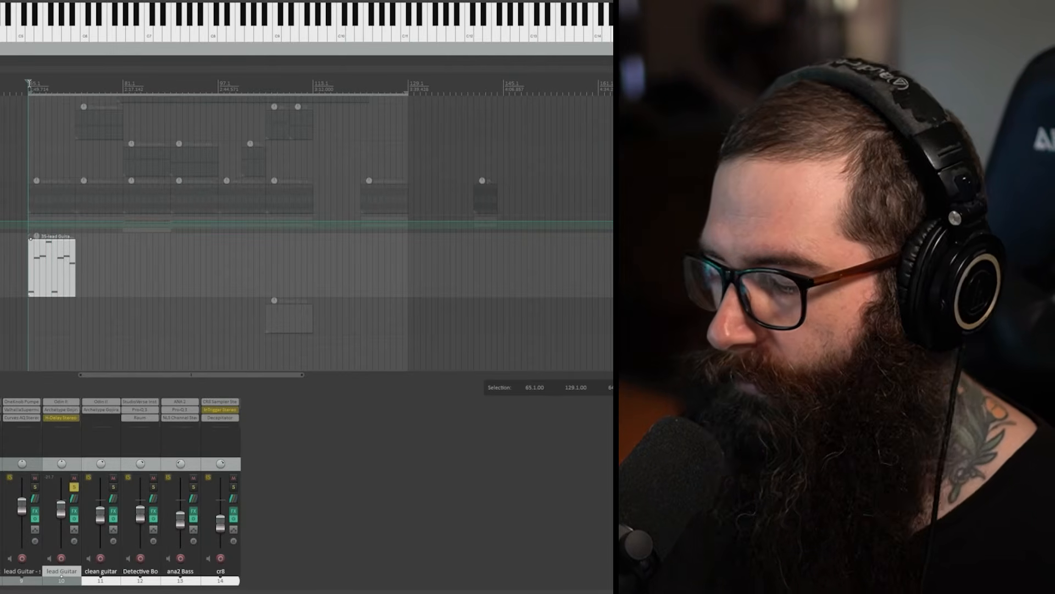
key(space)
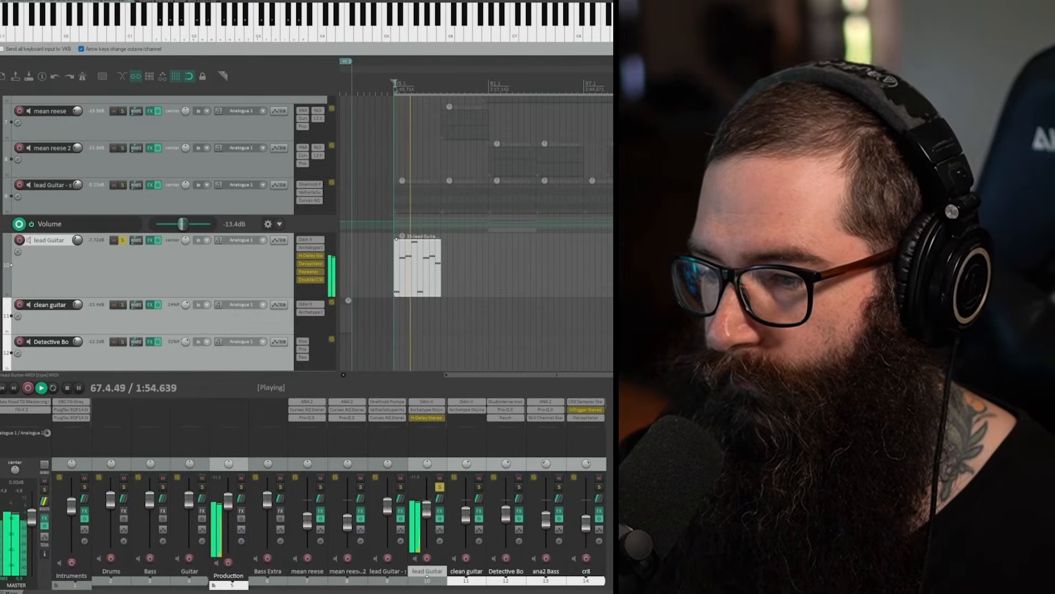
key(space)
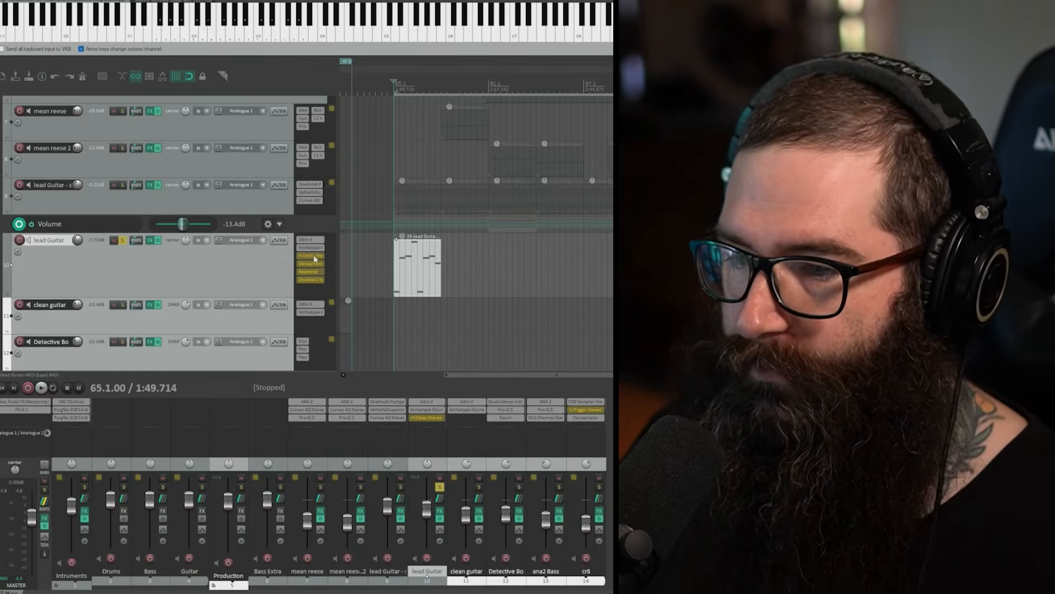
Step: Enable H-Delay on the lead Guitar track and compare playback from bar 65 with the delay on and bypassed, leaving it on
click(315, 258)
drag(203, 15, 661, 185)
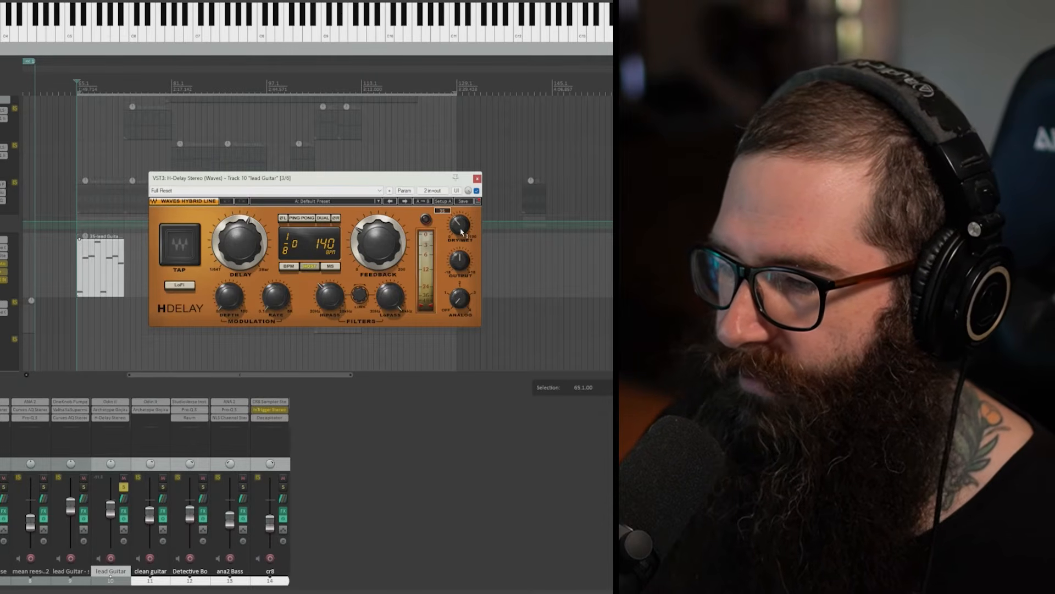
click(79, 83)
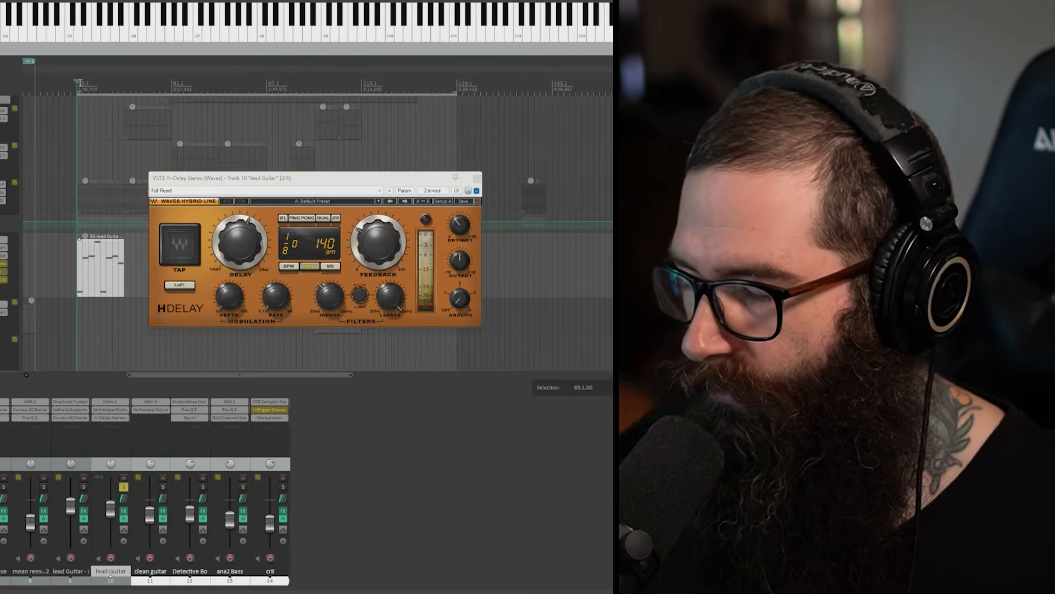
key(space)
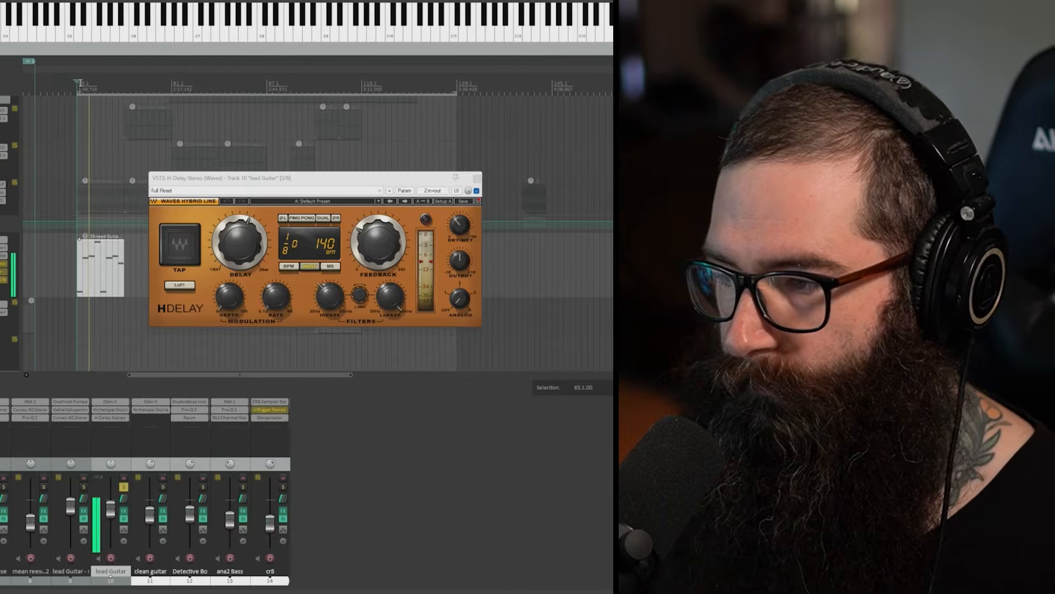
click(477, 190)
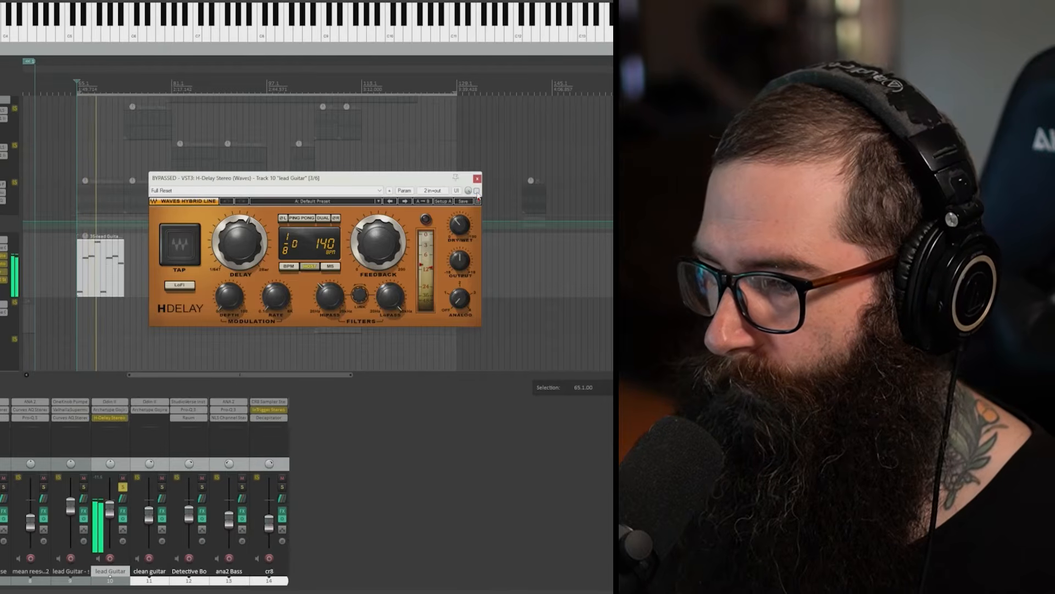
click(477, 191)
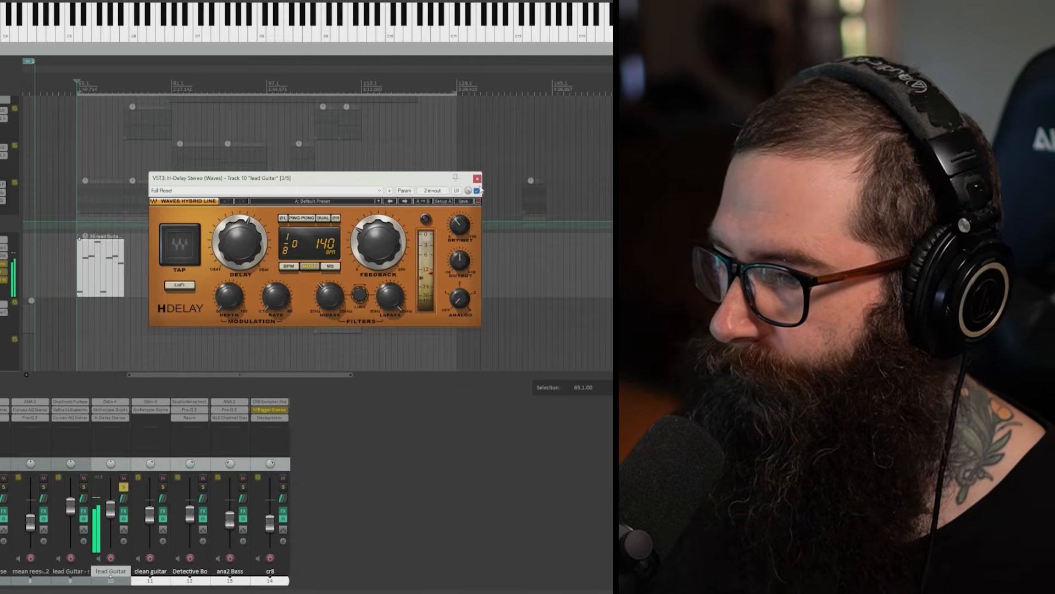
click(477, 179)
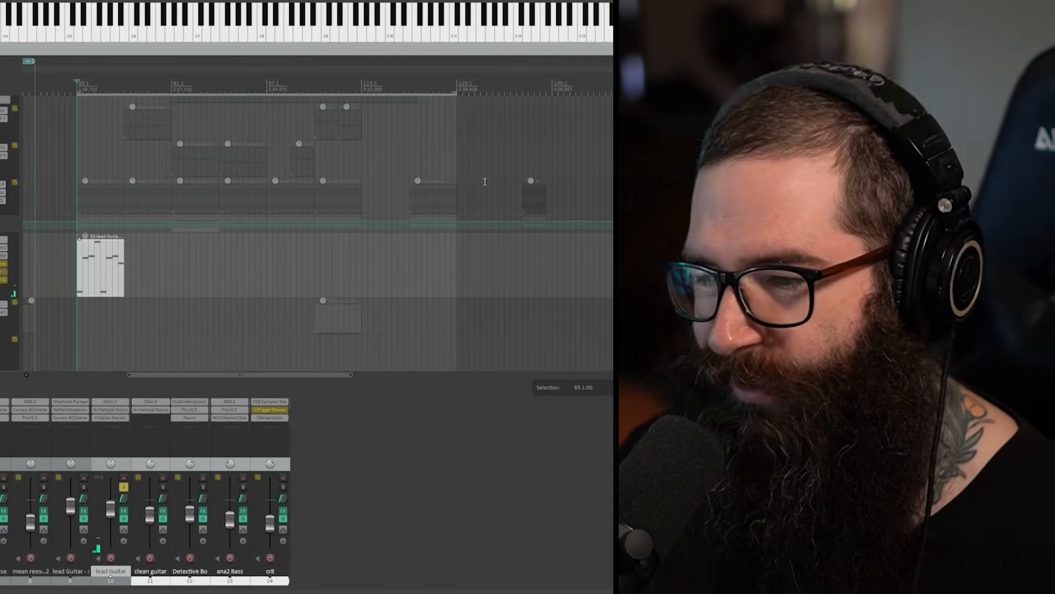
Step: Enable and open Decapitator on the lead Guitar track and audition the guitar through it
double_click(6, 271)
drag(0, 6, 341, 120)
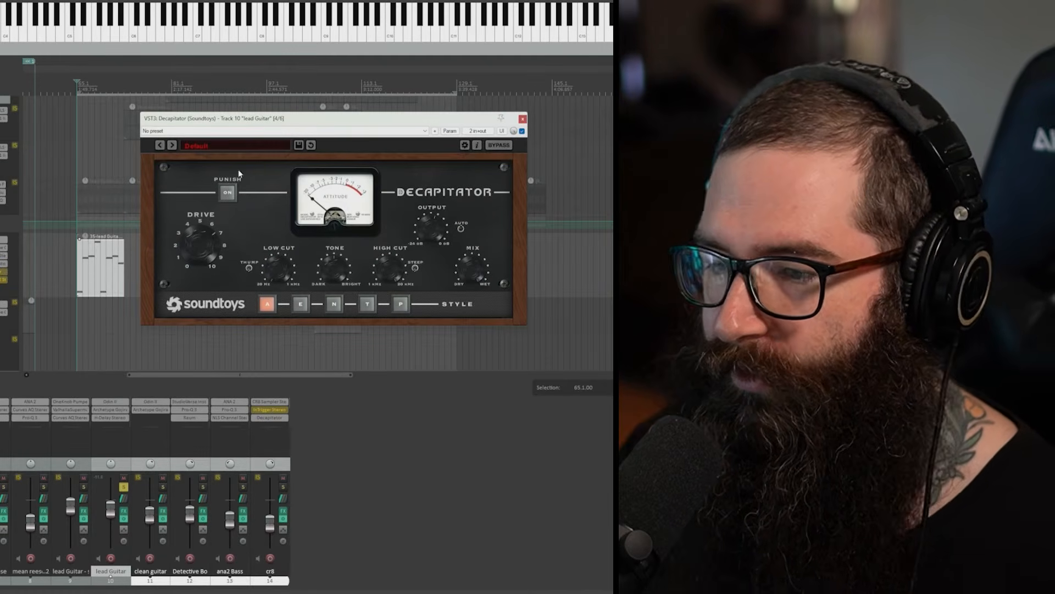
key(space)
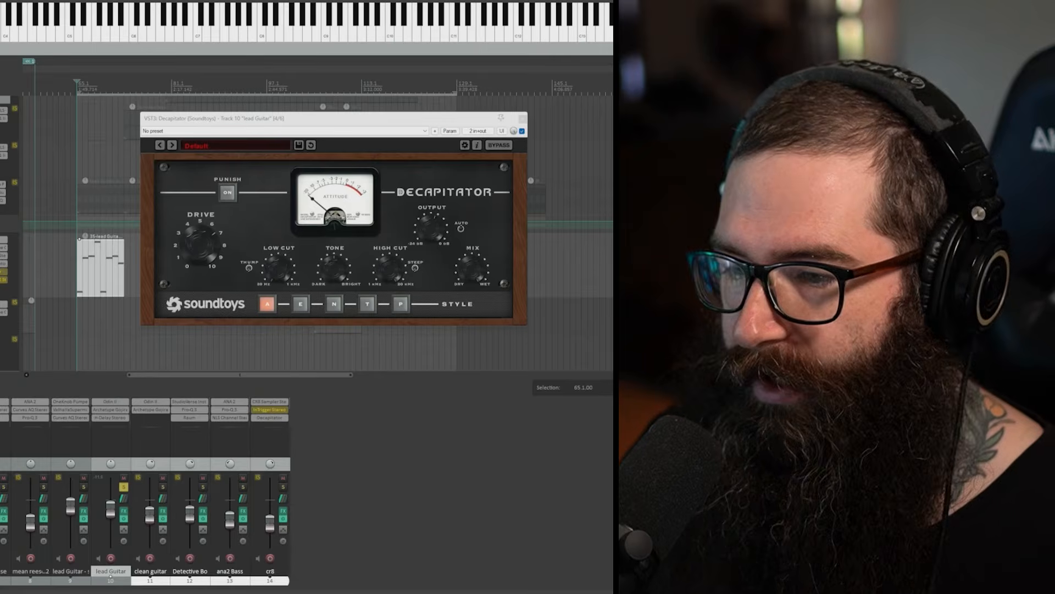
Step: Enable and open the Repeater delay on the lead Guitar track, and close both the Repeater and Decapitator windows
click(3, 278)
shift+click(1, 275)
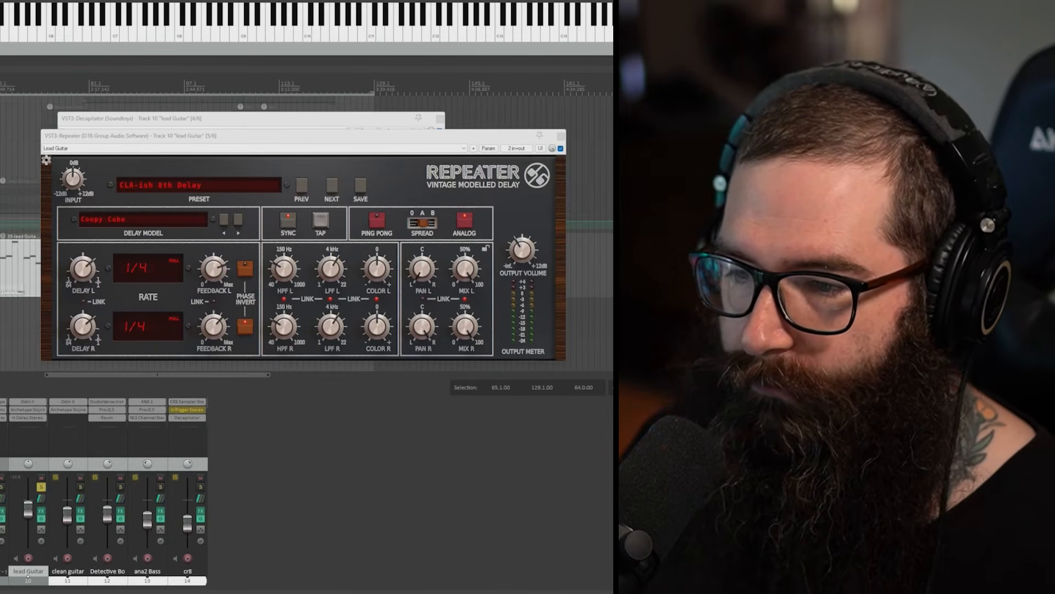
click(561, 136)
click(439, 118)
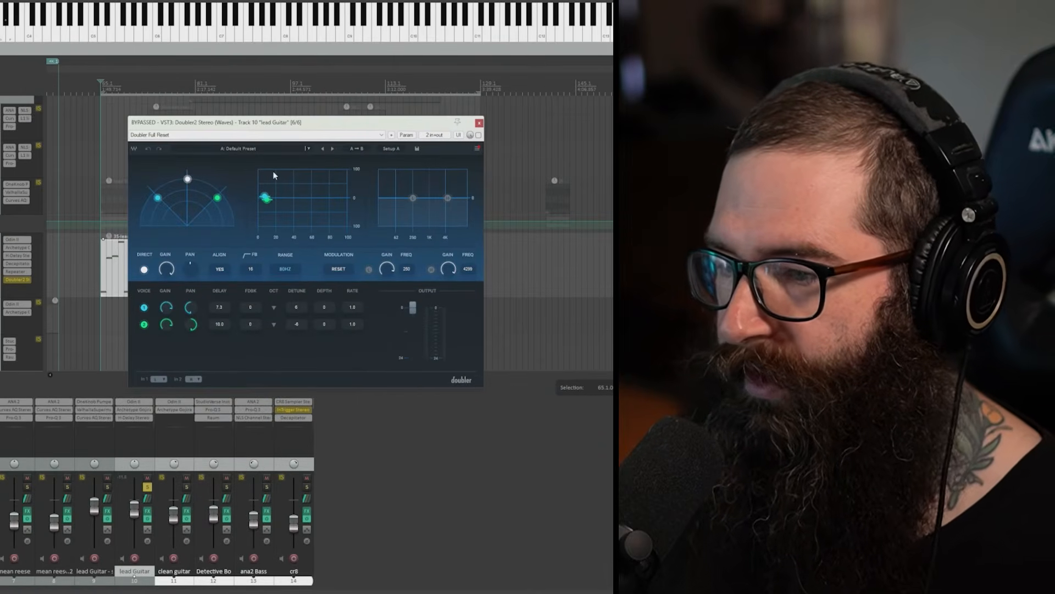
Step: Enable Doubler2 on the lead Guitar track and compare playback with it on and bypassed, leaving it on
click(478, 135)
key(space)
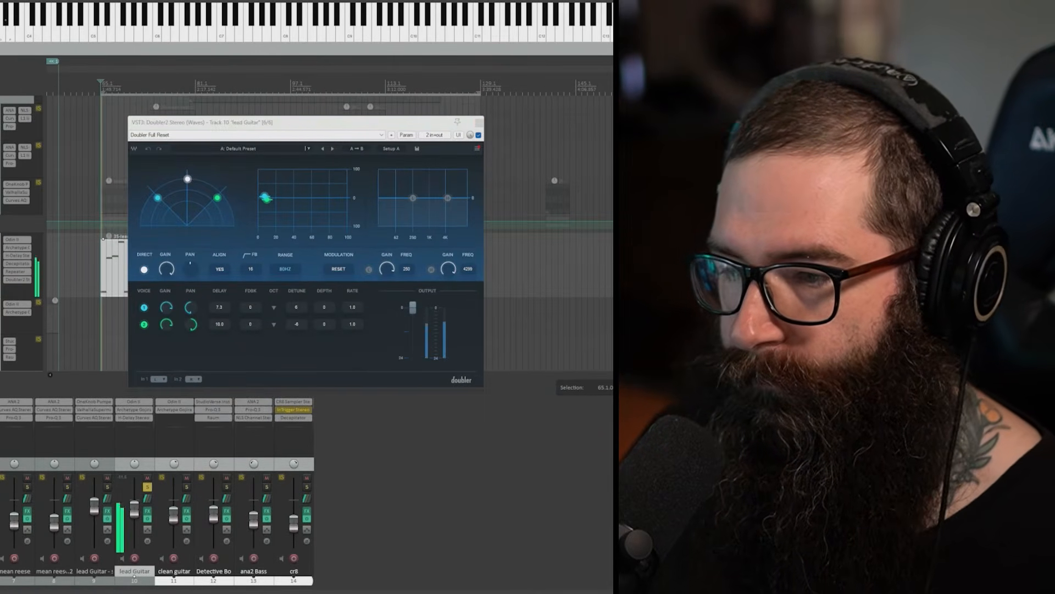
shift+click(19, 280)
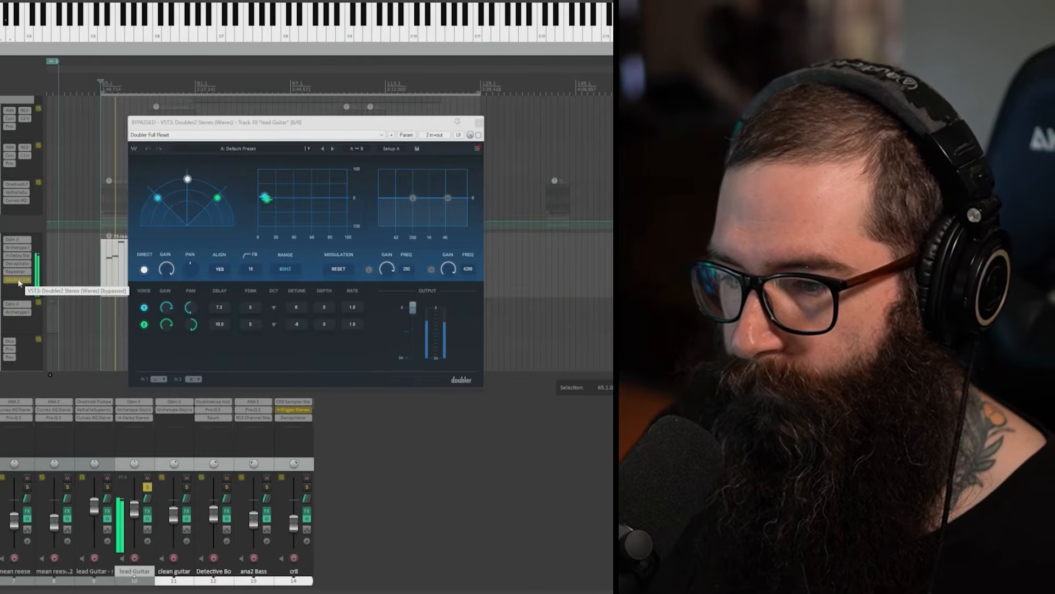
shift+click(18, 280)
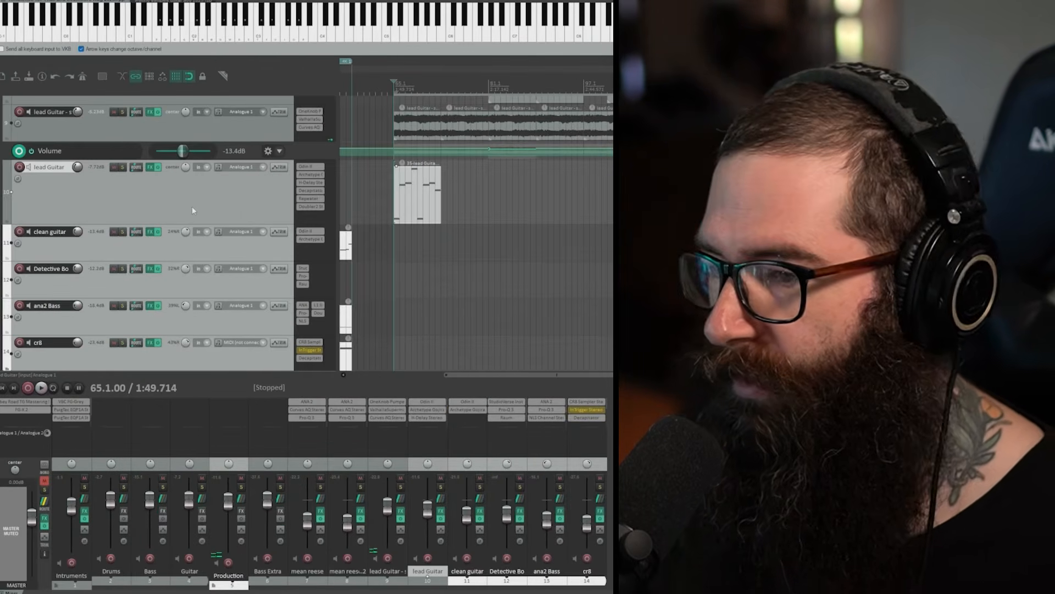
Step: Mute the lead Guitar MIDI track and play the soloed lead Guitar stem from bar 65 with its effects bypassed
scroll(134, 207, up, 1)
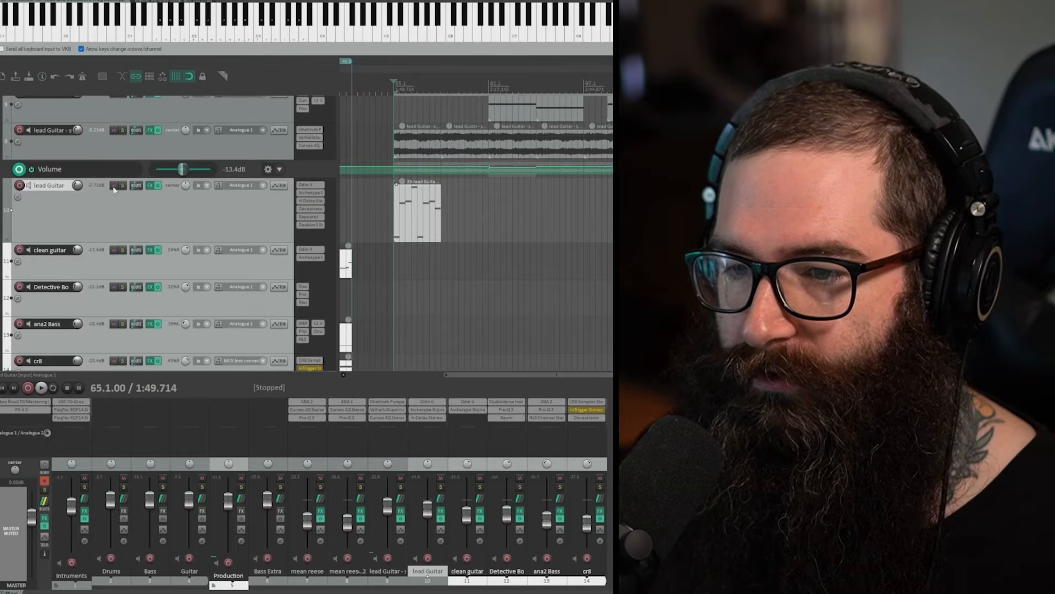
scroll(140, 237, up, 1)
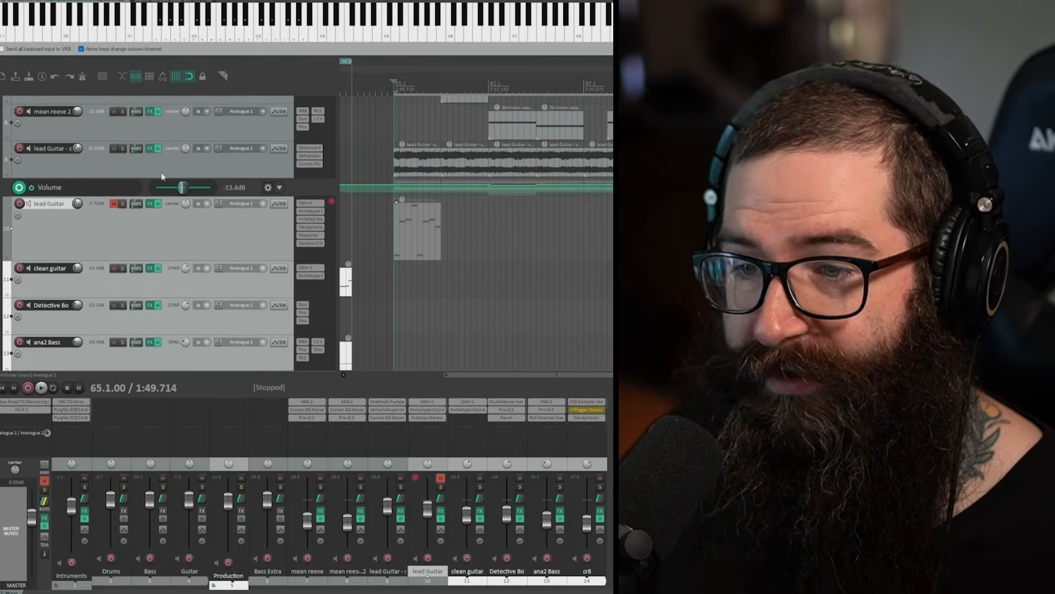
click(123, 148)
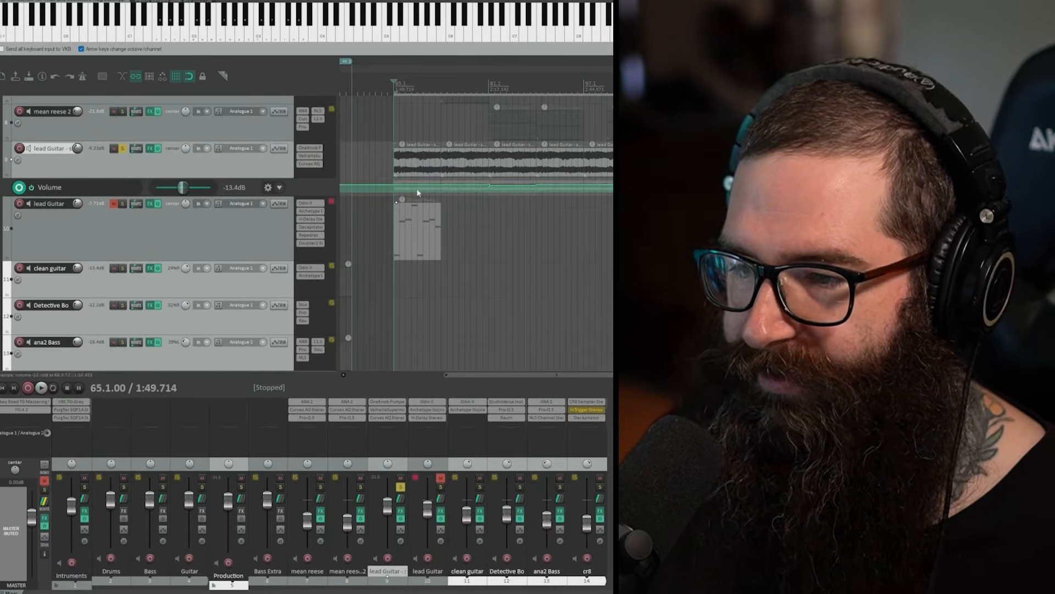
click(413, 171)
click(392, 90)
key(space)
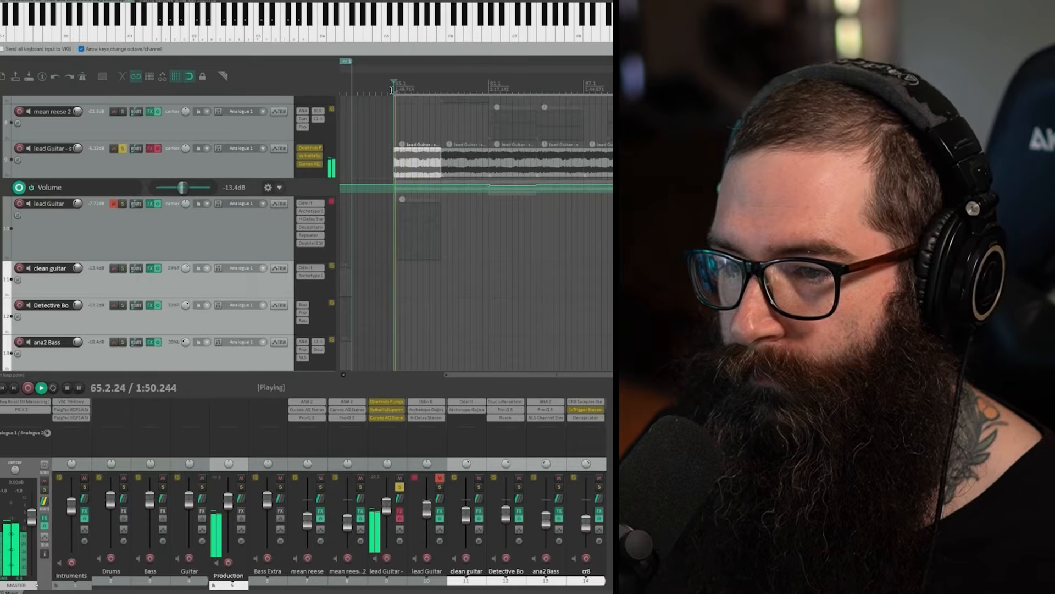
Step: Re-enable the lead Guitar stem's effects, look through its effects chain, and remove the disabled S1 Shuffler
click(149, 149)
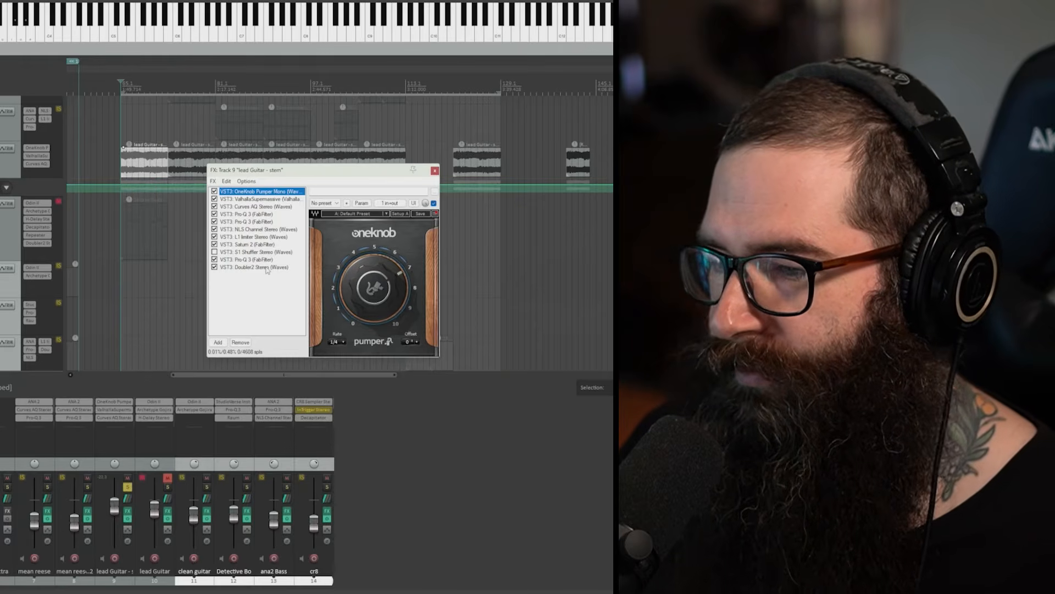
click(250, 199)
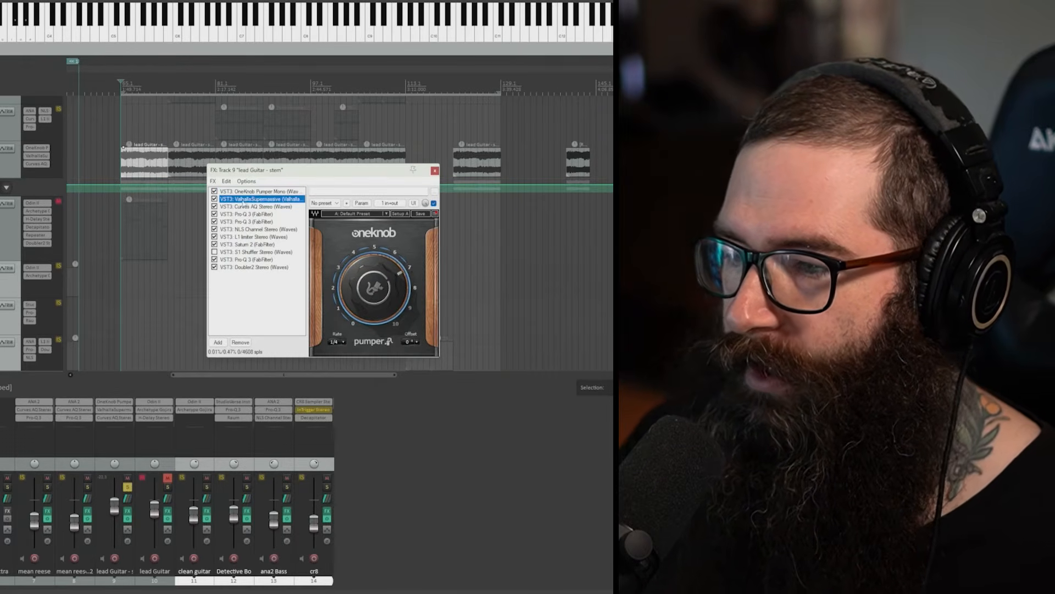
click(252, 192)
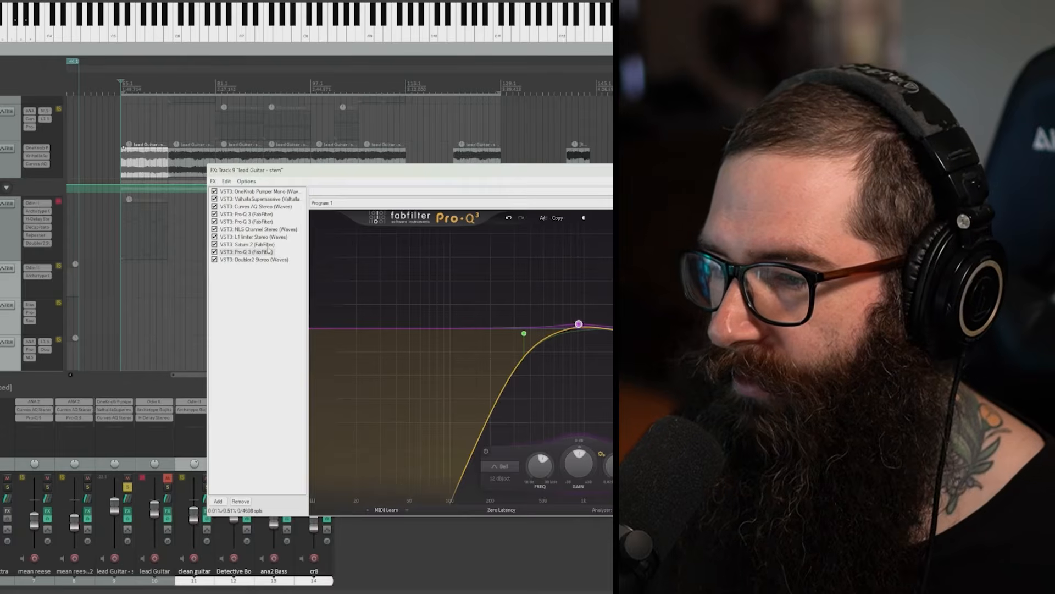
Step: Leave only OneKnob Pumper Stereo active in the lead Guitar stem's effects chain and check its rate options
click(247, 191)
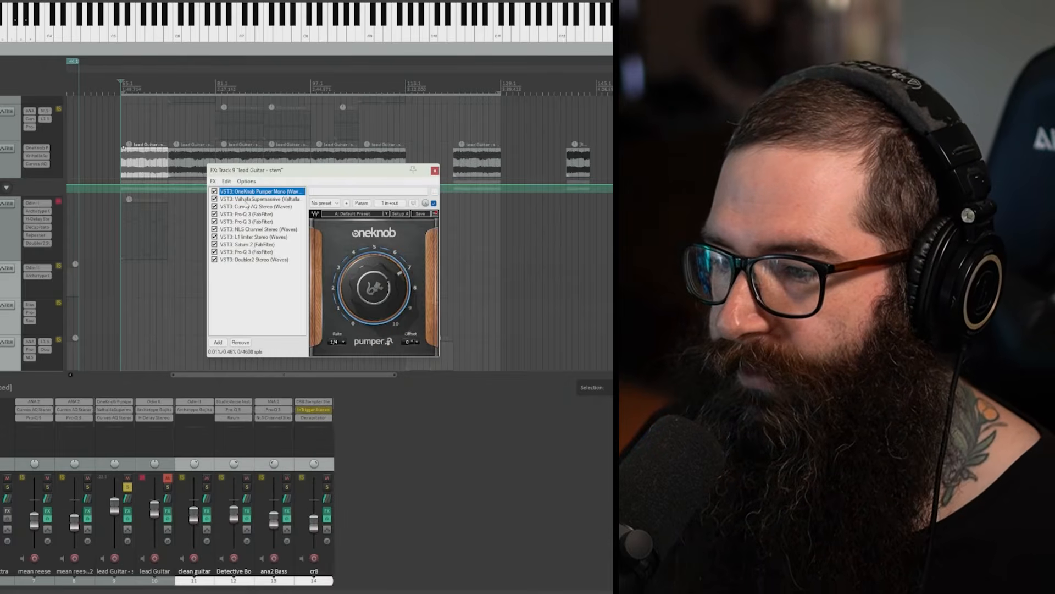
click(253, 200)
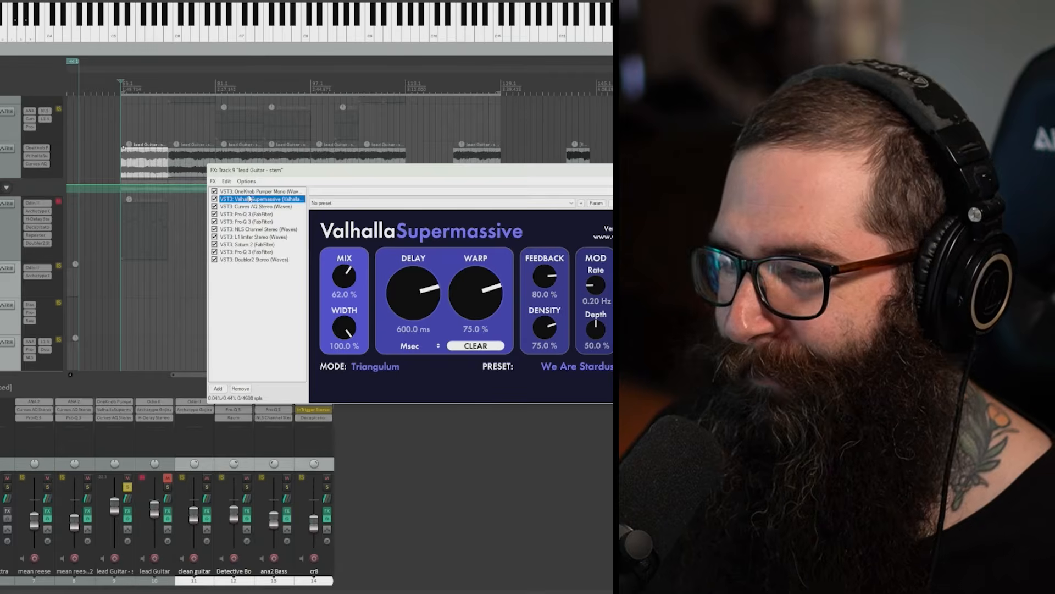
click(250, 192)
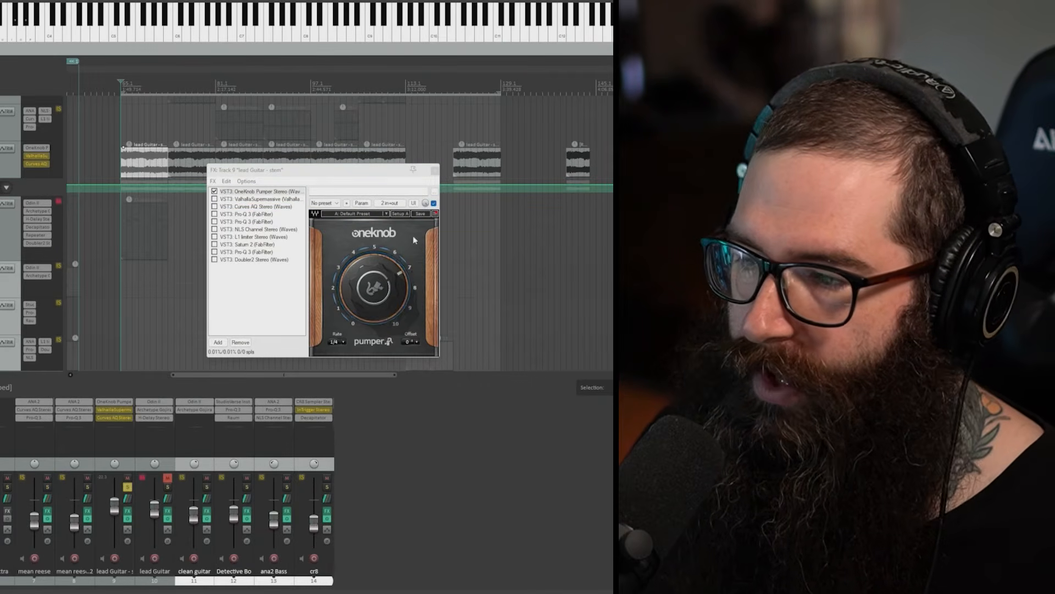
click(345, 342)
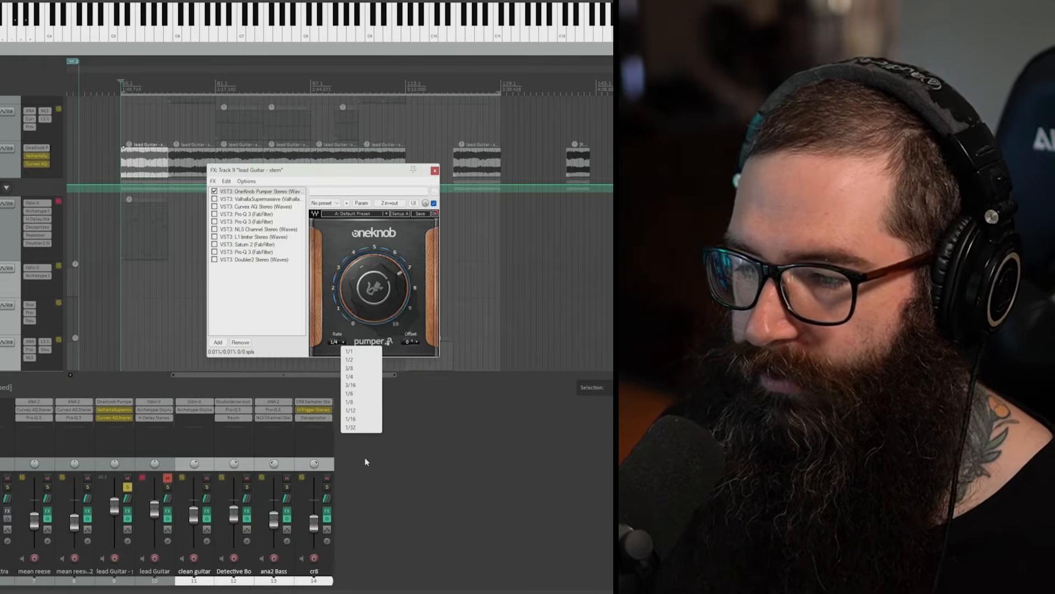
click(330, 323)
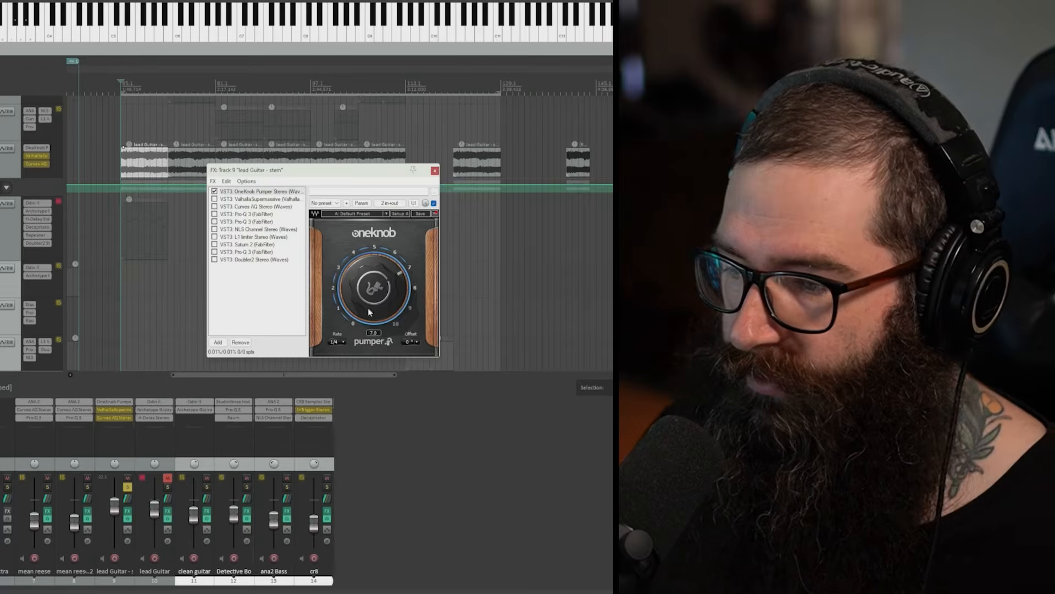
Step: Check OneKnob Pumper's rate options and compare the lead Guitar stem's playback with the effect bypassed and enabled
click(351, 343)
click(344, 342)
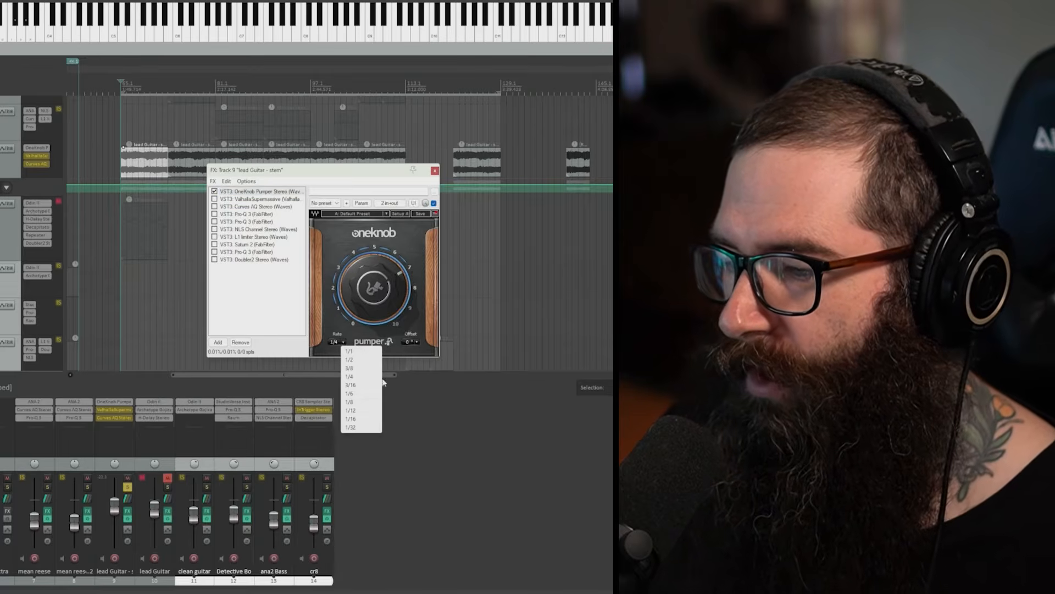
click(329, 334)
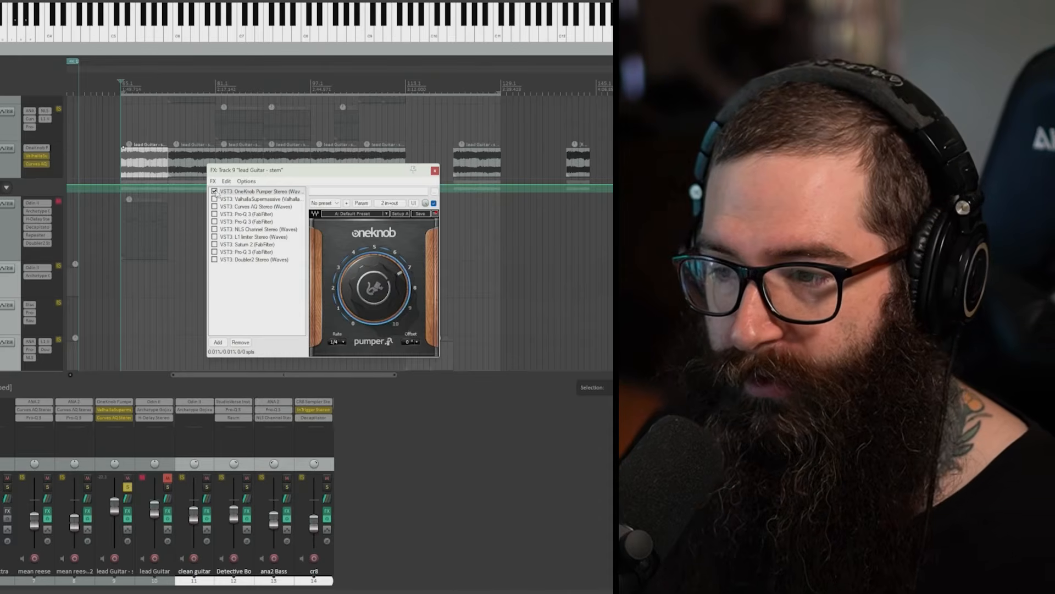
click(214, 191)
key(space)
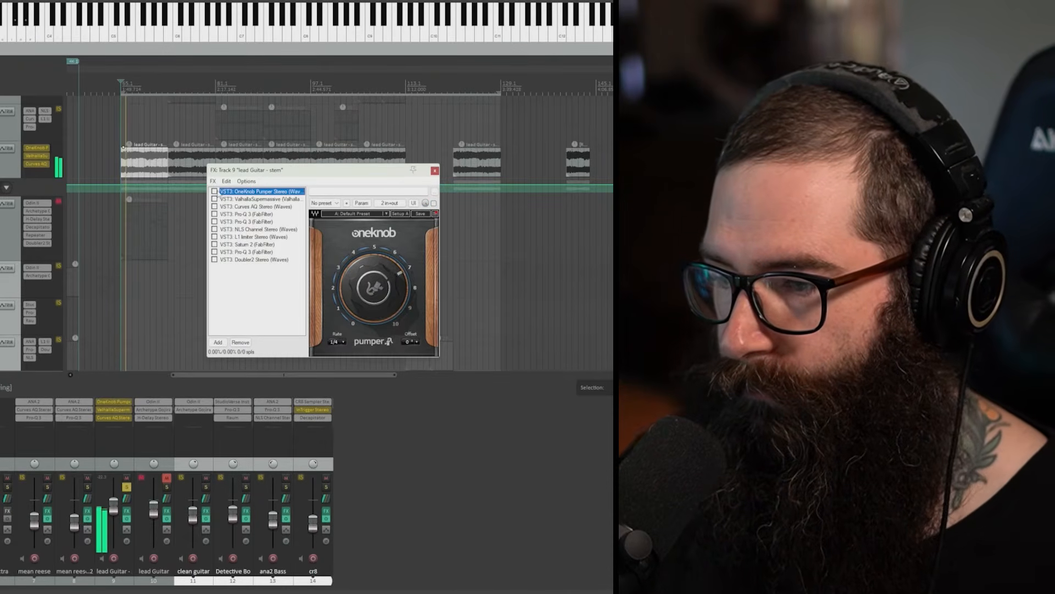
click(214, 190)
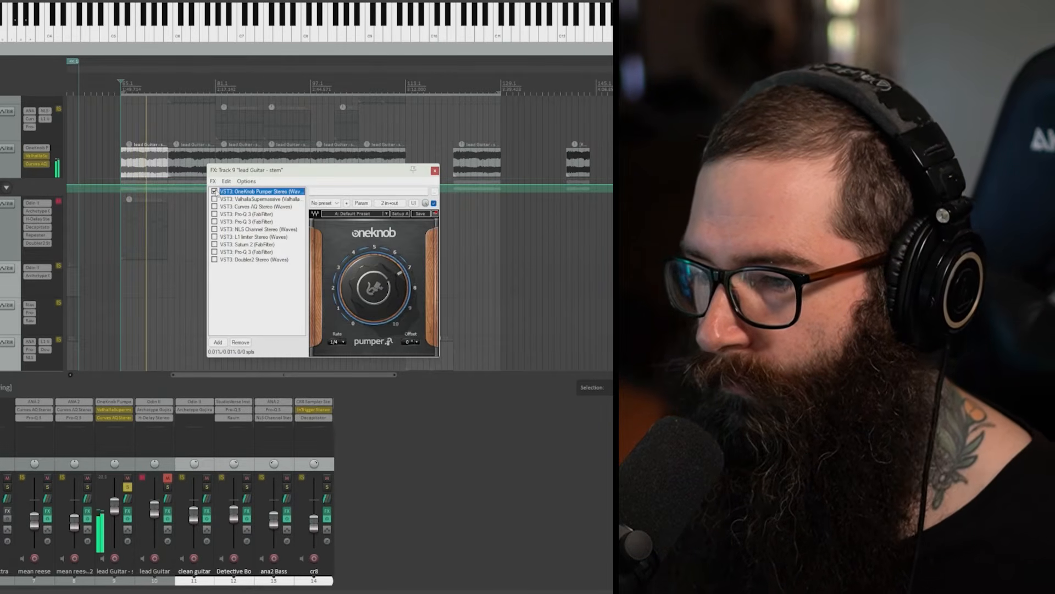
key(space)
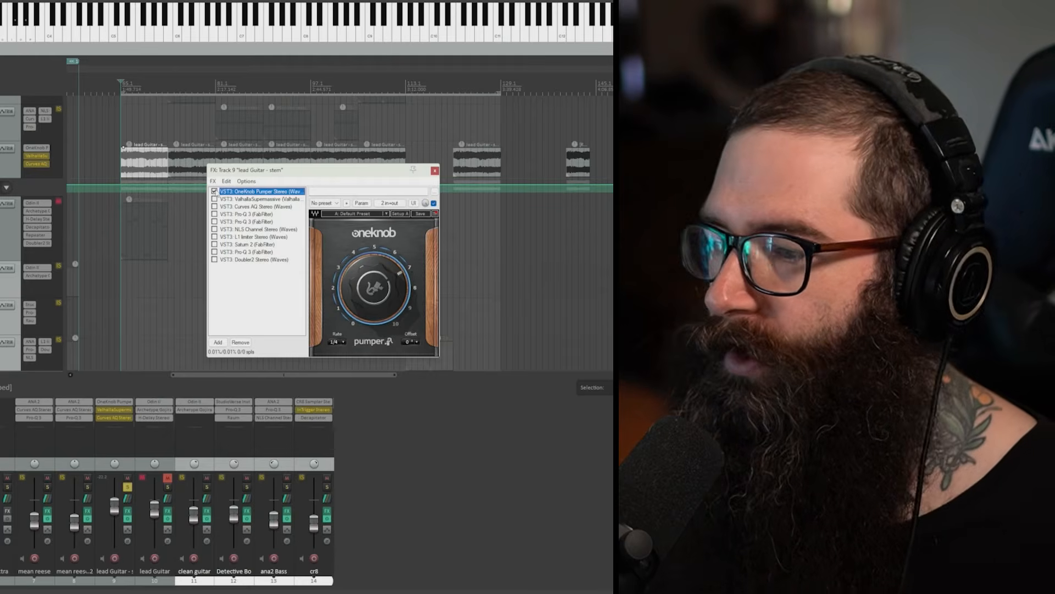
mouse_move(370, 275)
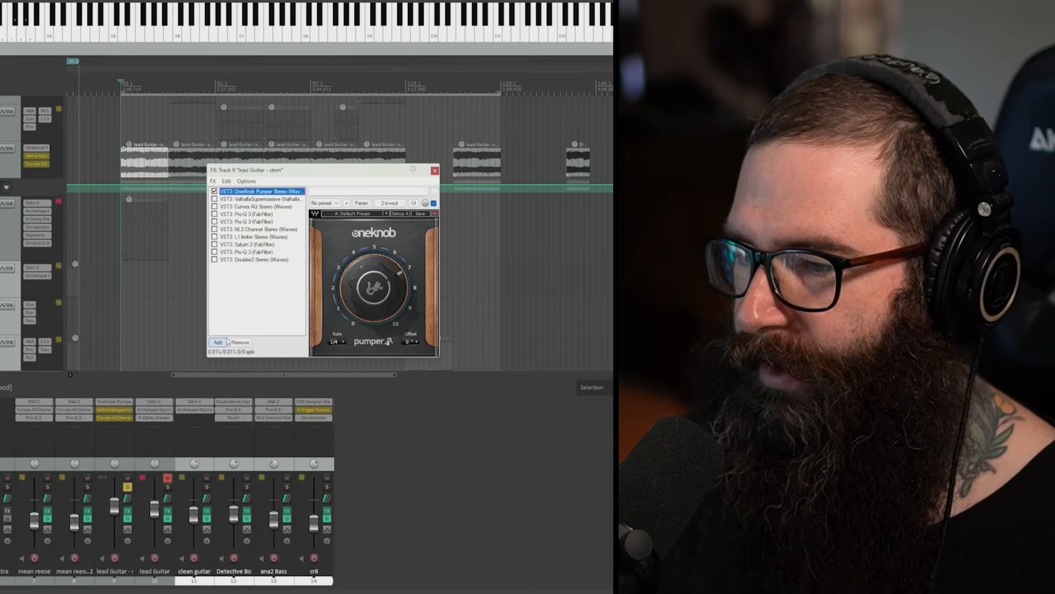
Step: Enable ValhallaSupermassive in the stem's effects chain and browse its Z-Massive reverb presets without changing We Are Stardust
click(222, 199)
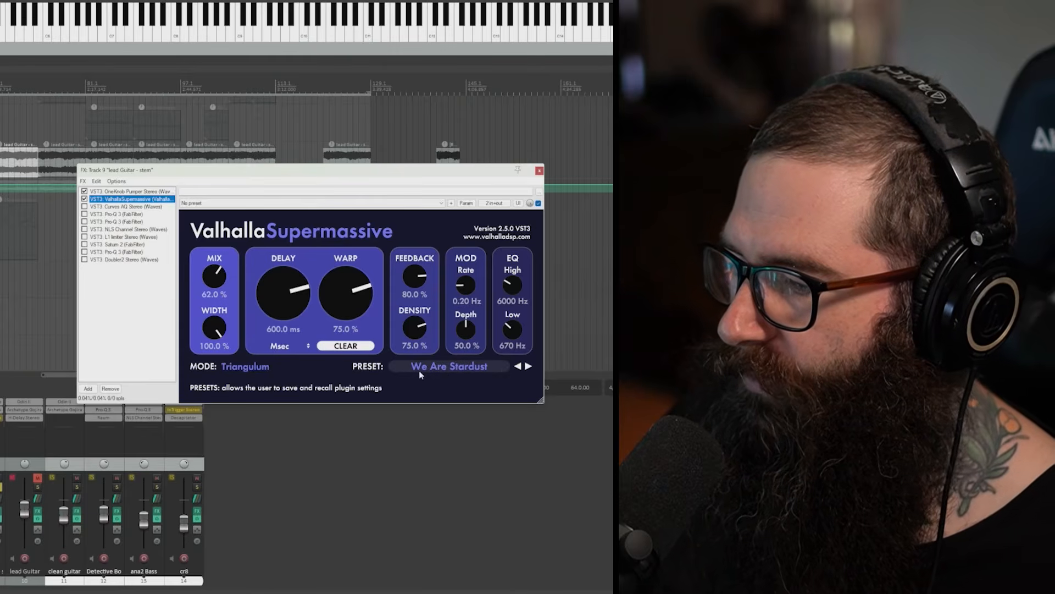
click(471, 369)
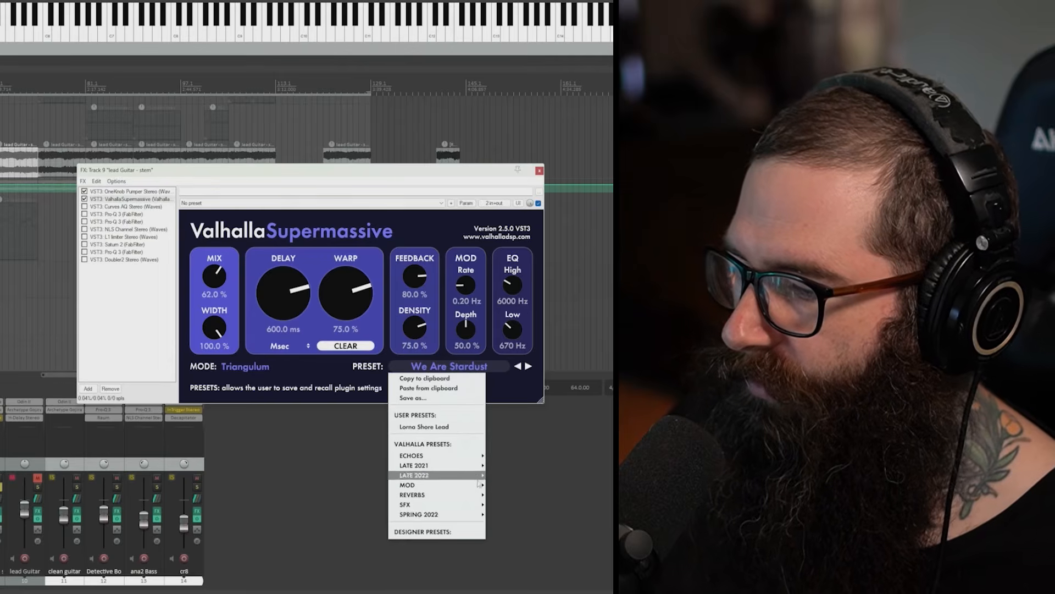
mouse_move(471, 494)
mouse_move(514, 494)
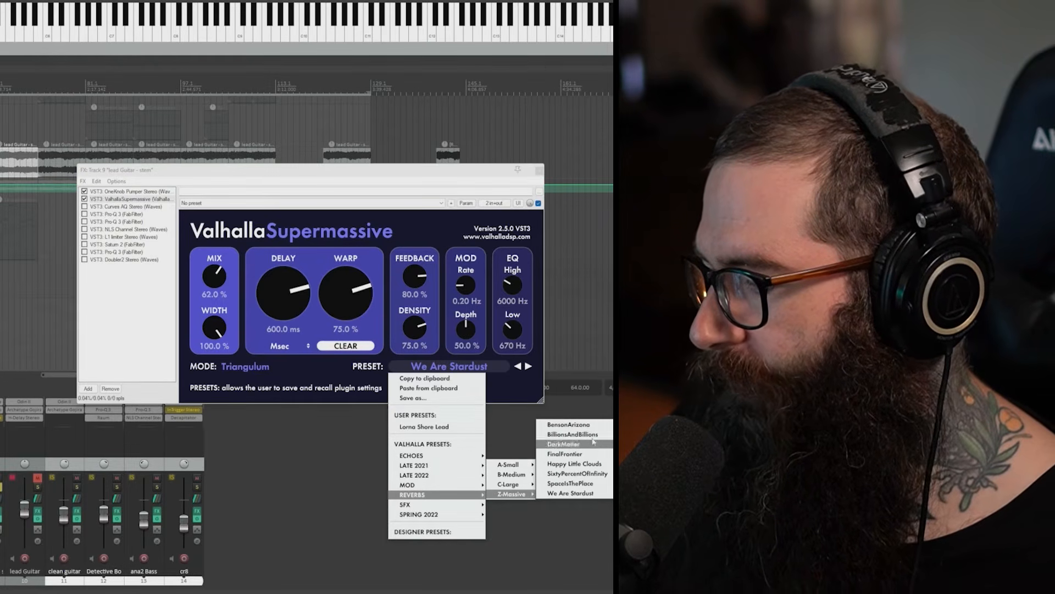
click(116, 328)
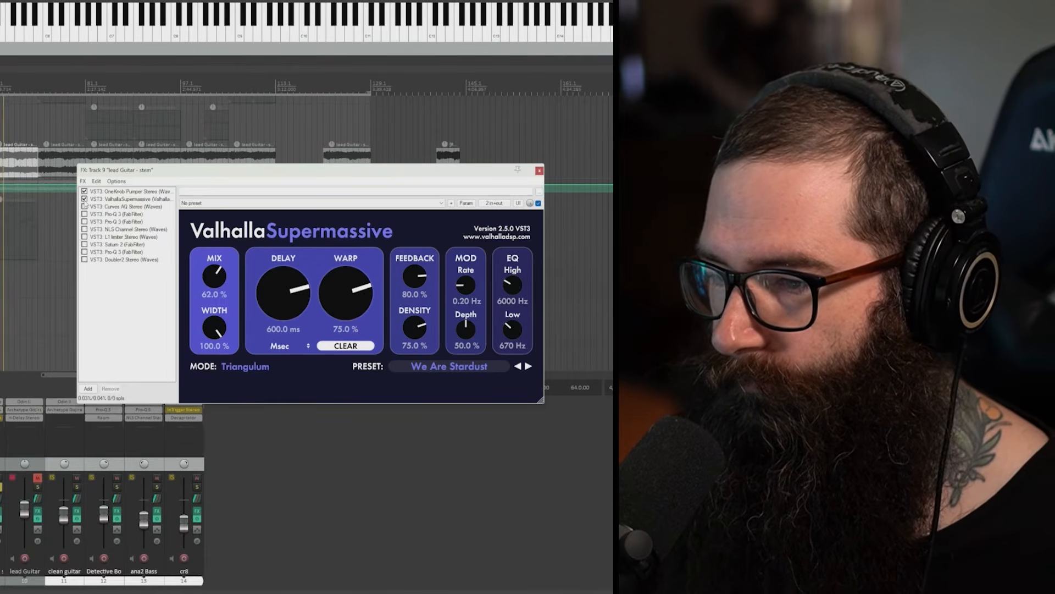
Step: Compare the stem's playback with ValhallaSupermassive bypassed and active, leaving it on
click(84, 200)
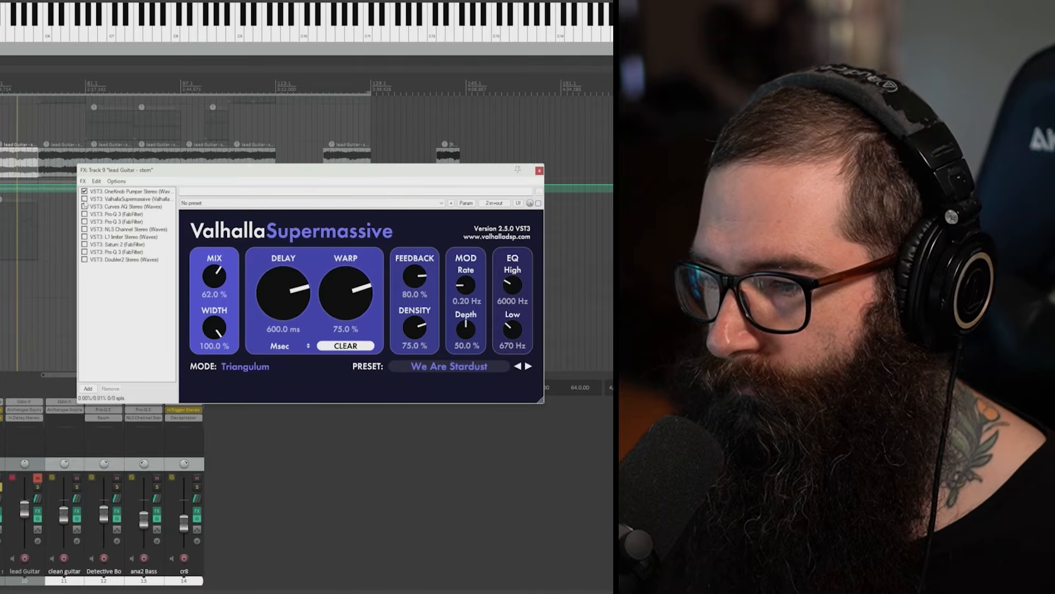
click(84, 199)
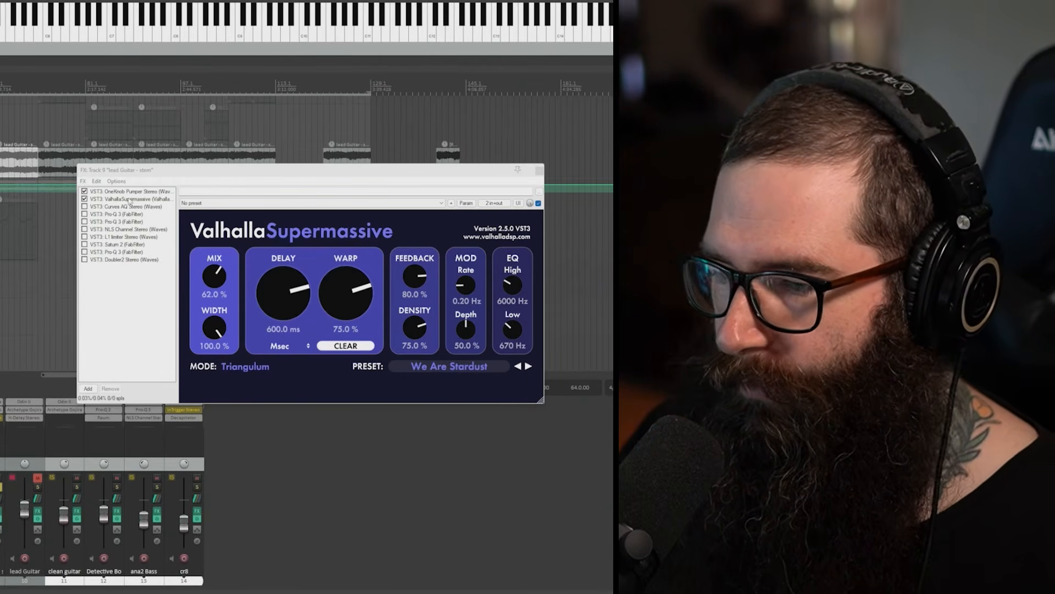
Step: Enable Curves AQ and the two Pro-Q 3 equalizers directly after it, and look over their EQ curves
click(92, 207)
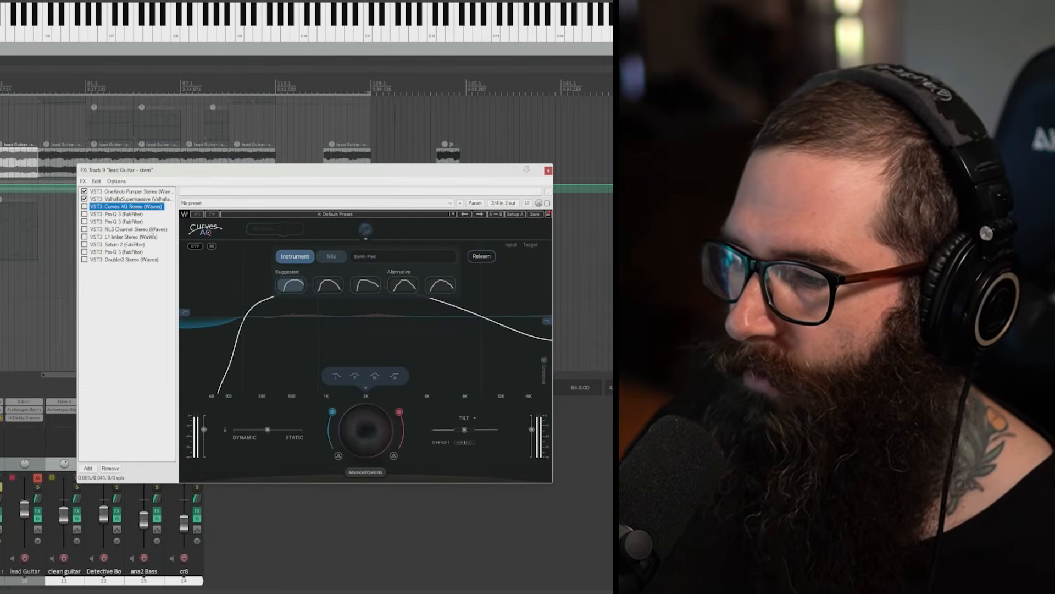
click(84, 207)
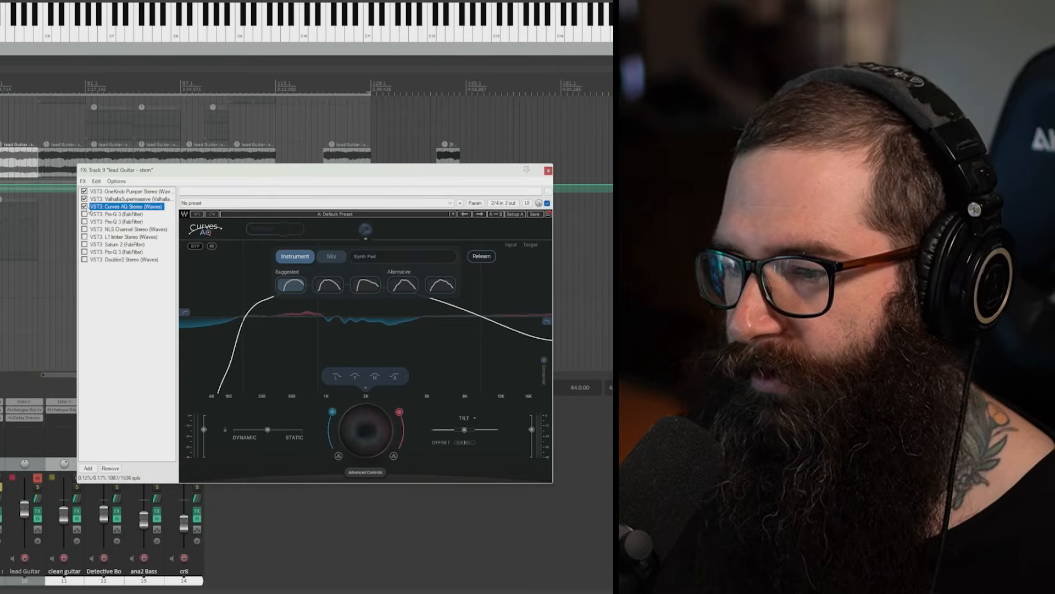
click(118, 214)
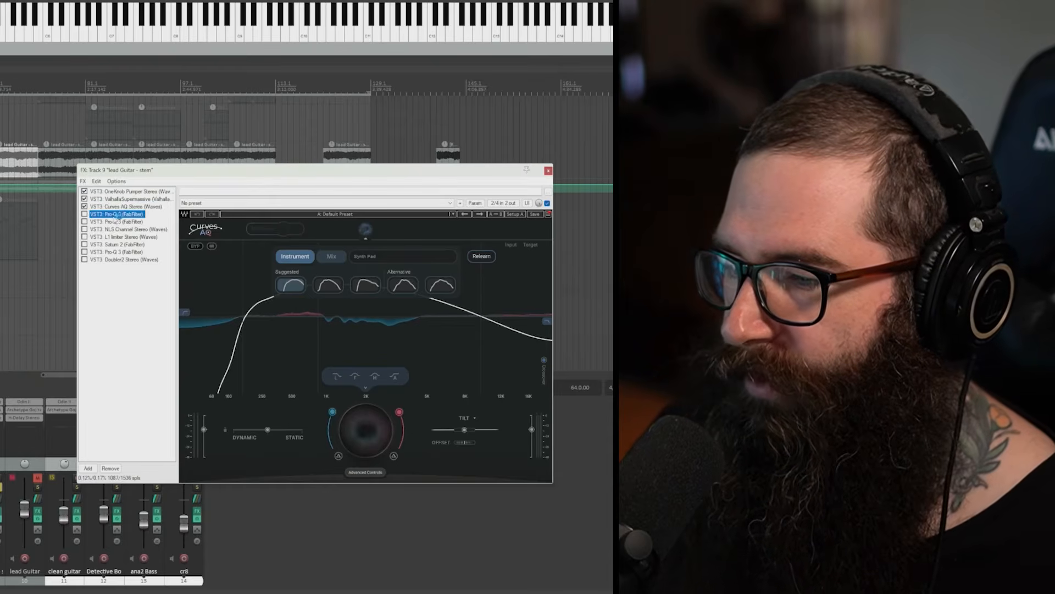
click(106, 223)
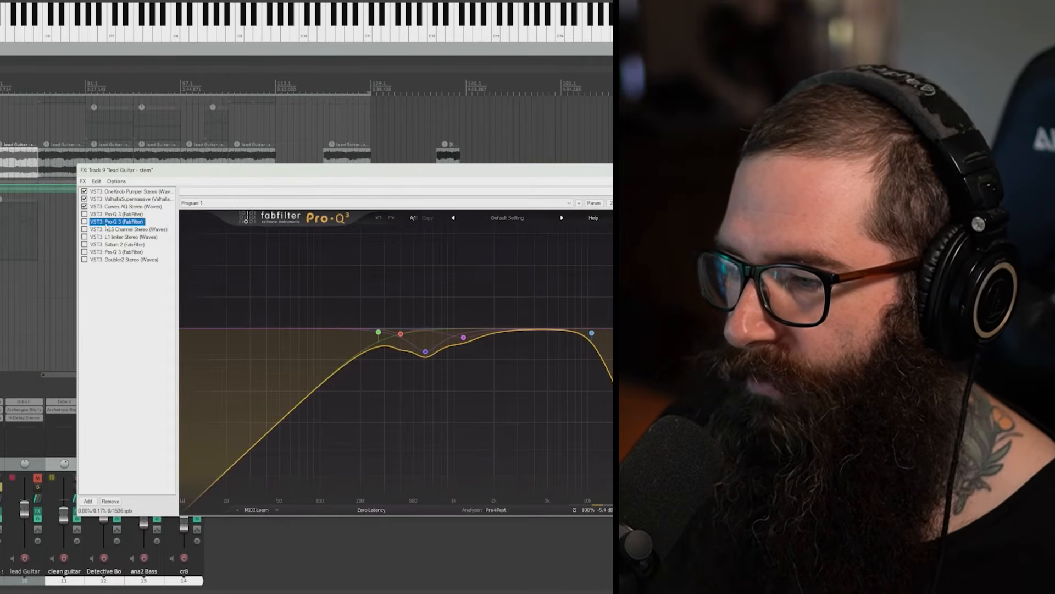
click(84, 213)
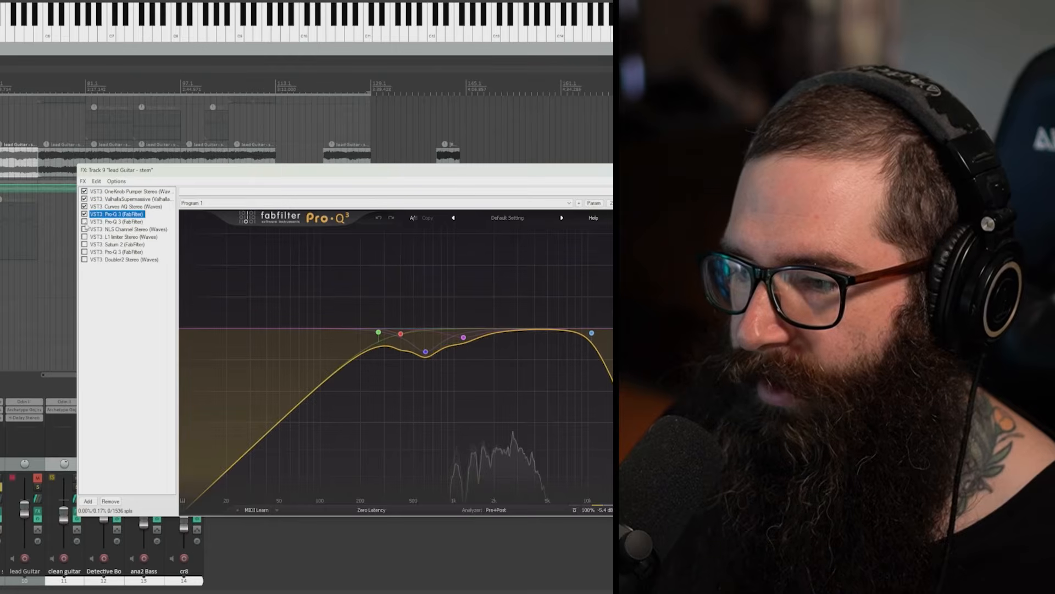
click(84, 222)
click(91, 230)
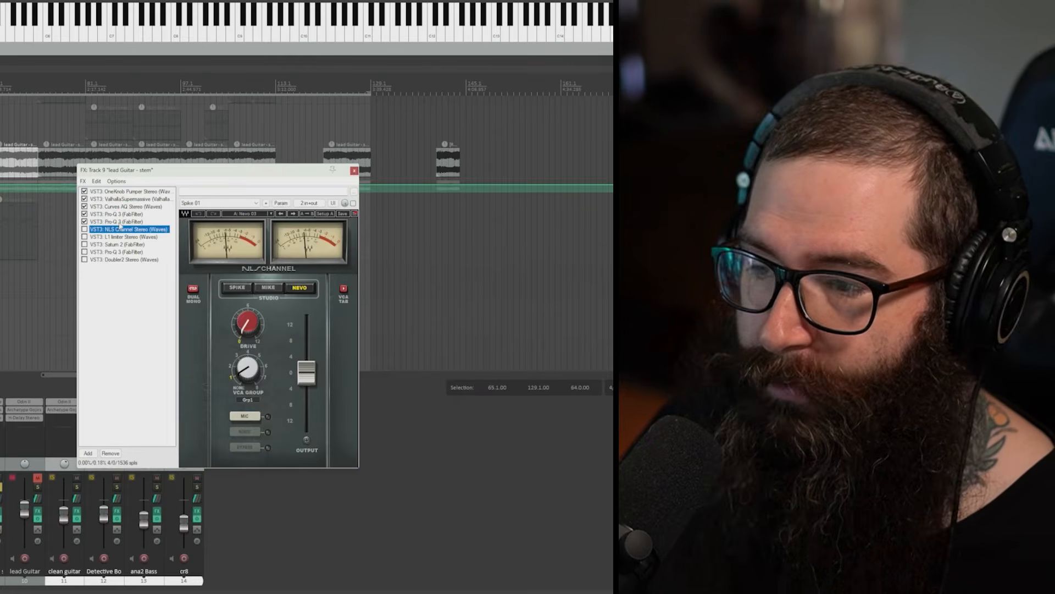
click(115, 215)
click(116, 221)
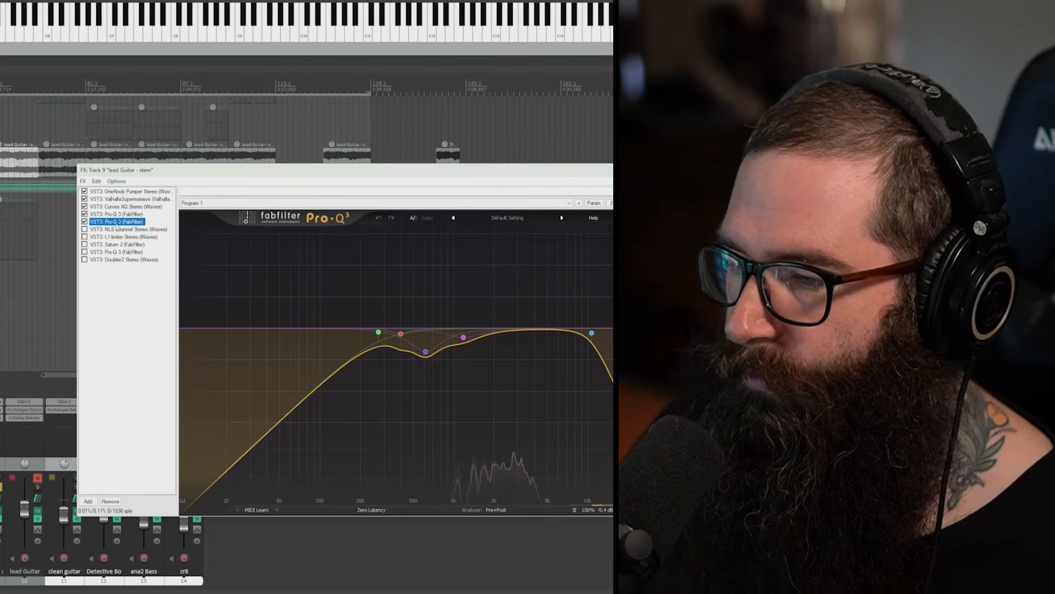
click(115, 214)
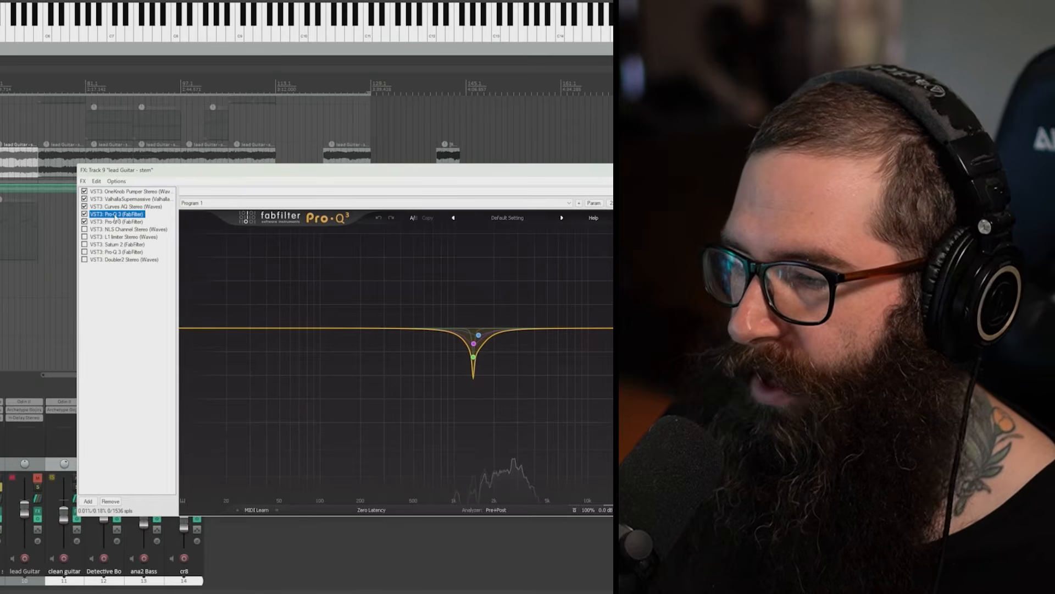
click(113, 207)
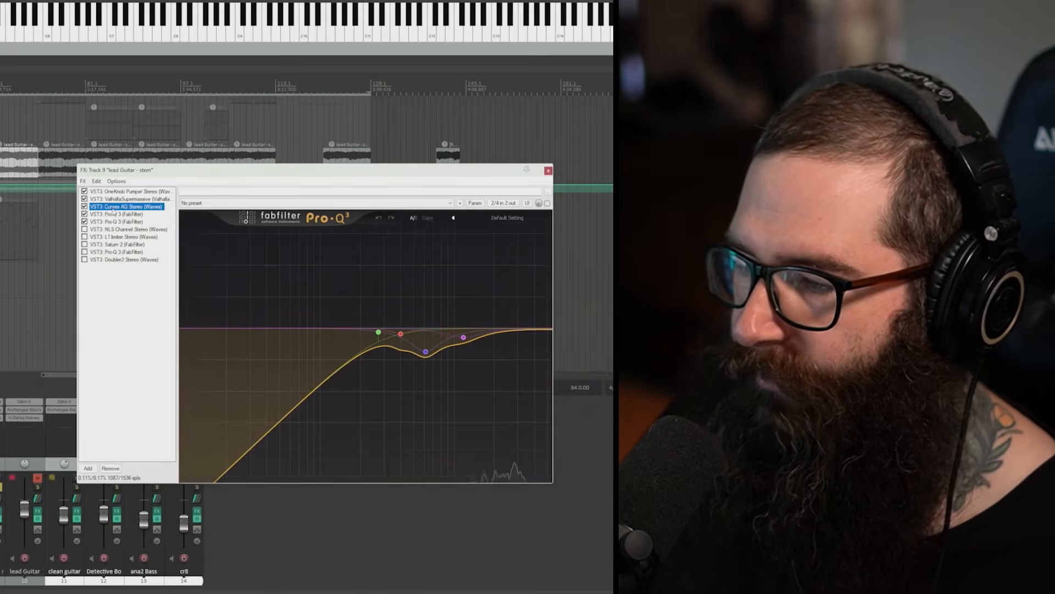
click(113, 221)
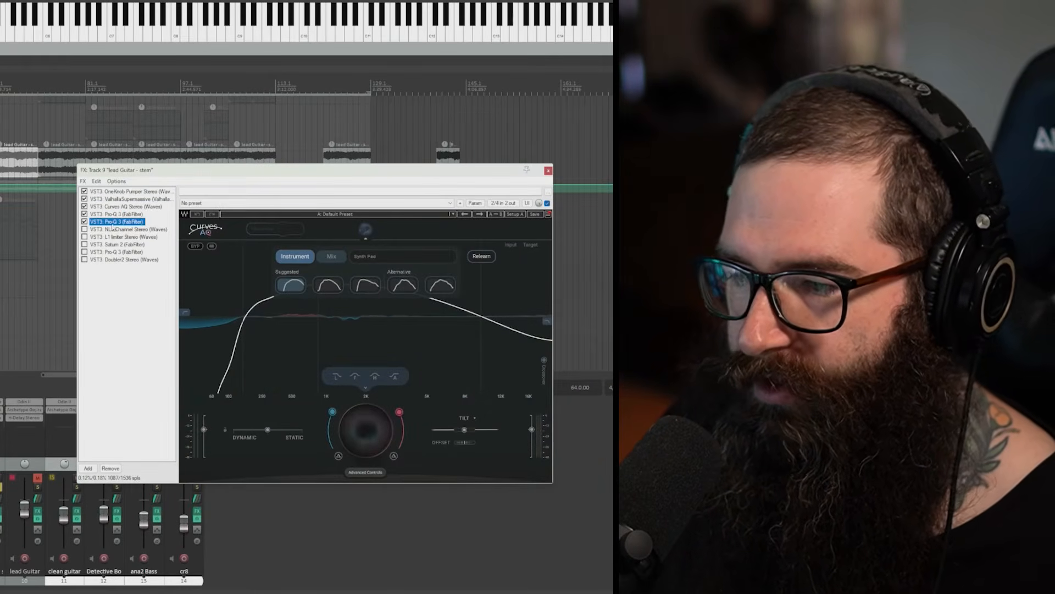
Step: Enable the NLS Channel and L1 limiter in the lead Guitar stem's effects chain
click(112, 229)
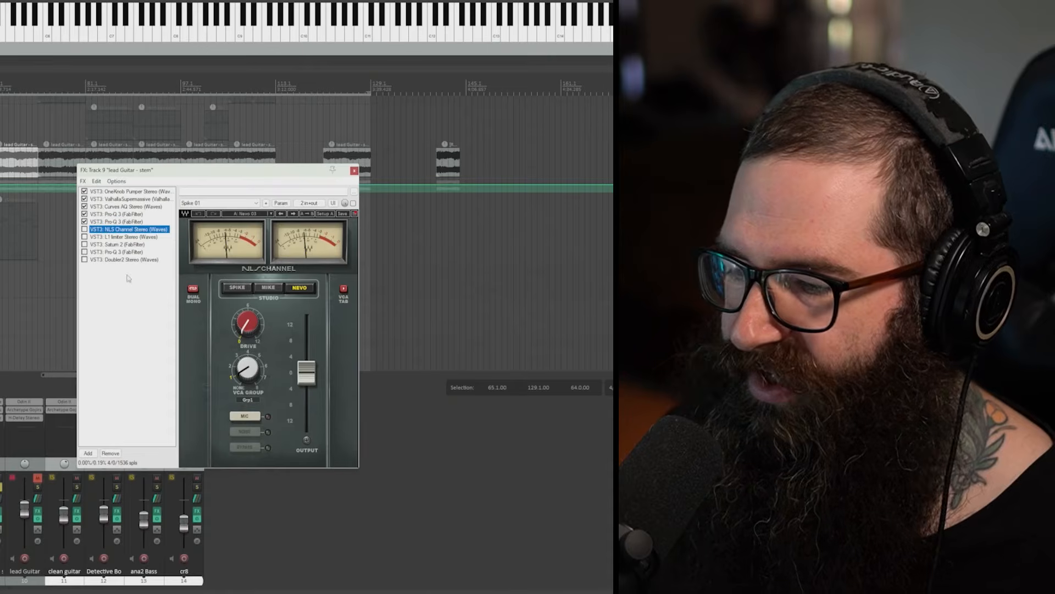
click(84, 229)
click(84, 237)
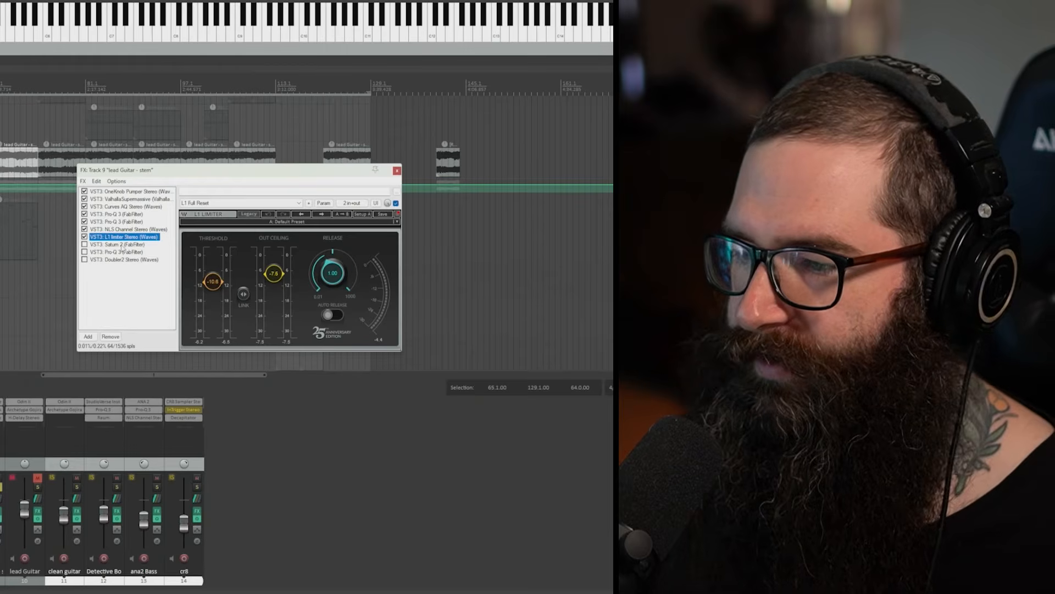
Step: Enable Saturn 2 and compare the stem's playback with it on and bypassed, leaving it on
click(122, 245)
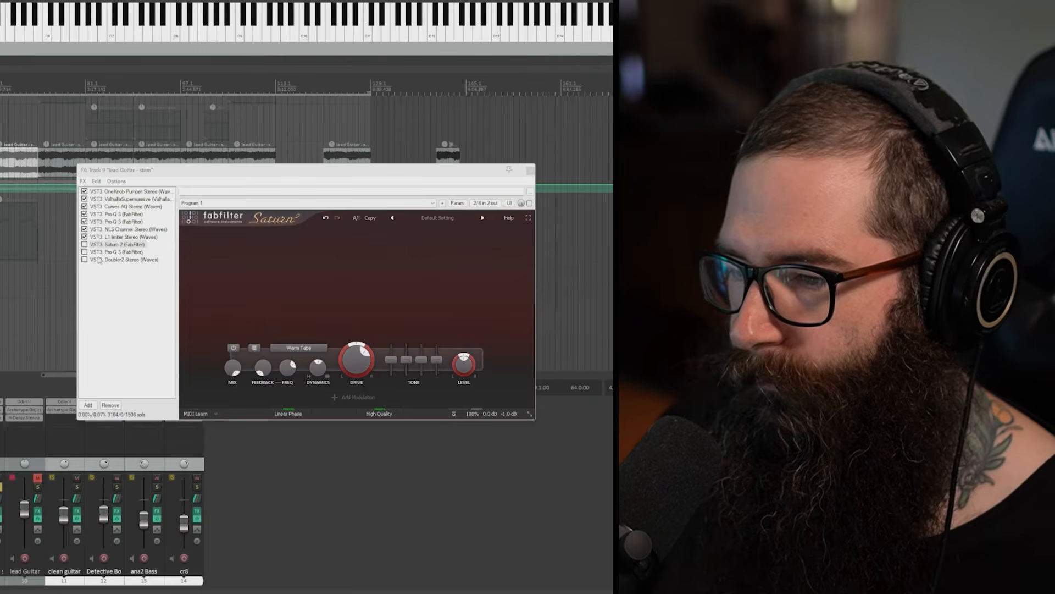
click(85, 245)
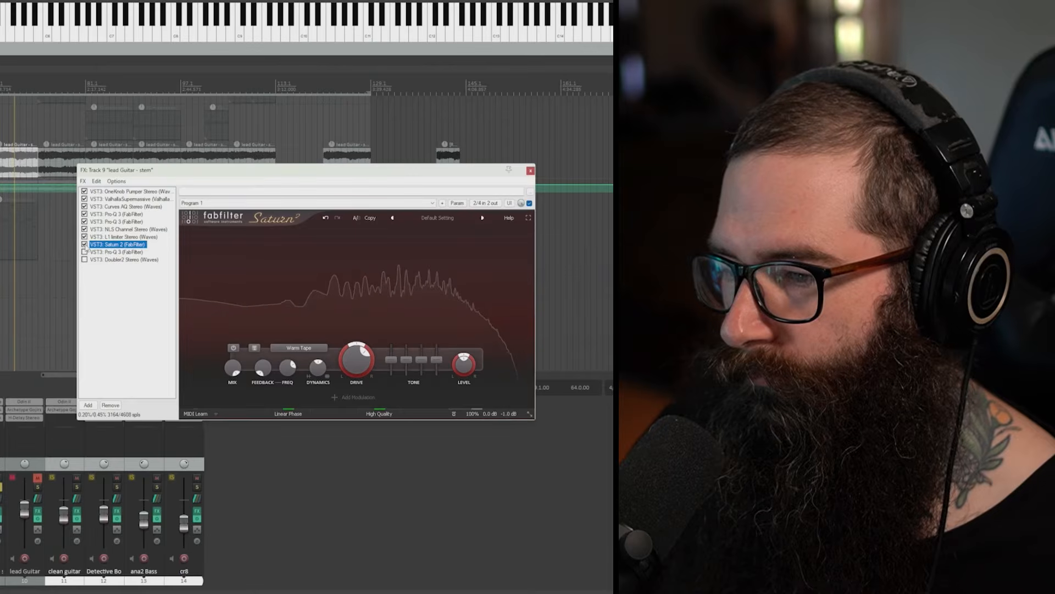
click(84, 244)
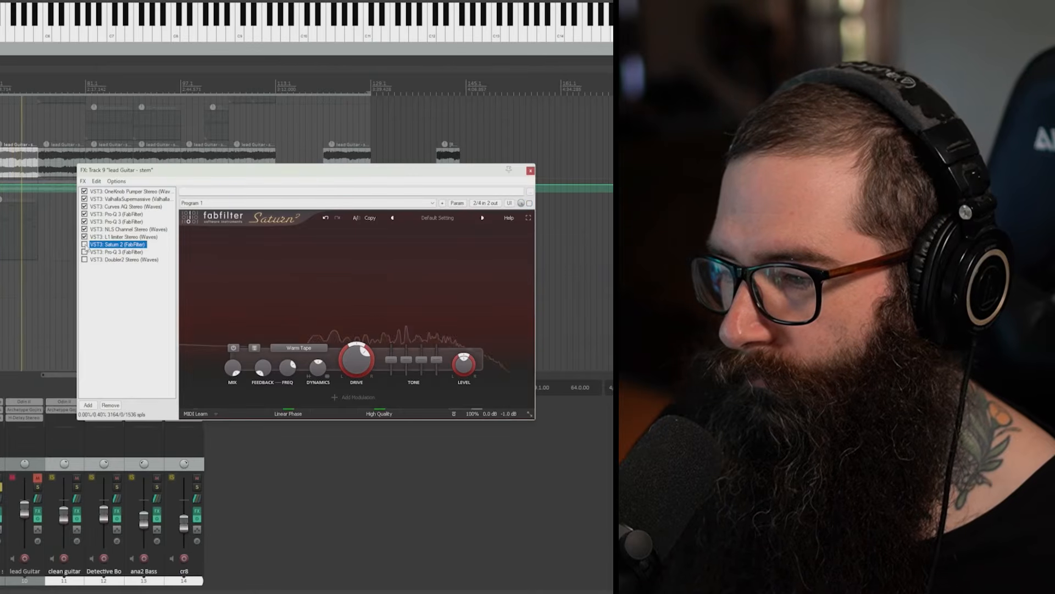
click(84, 244)
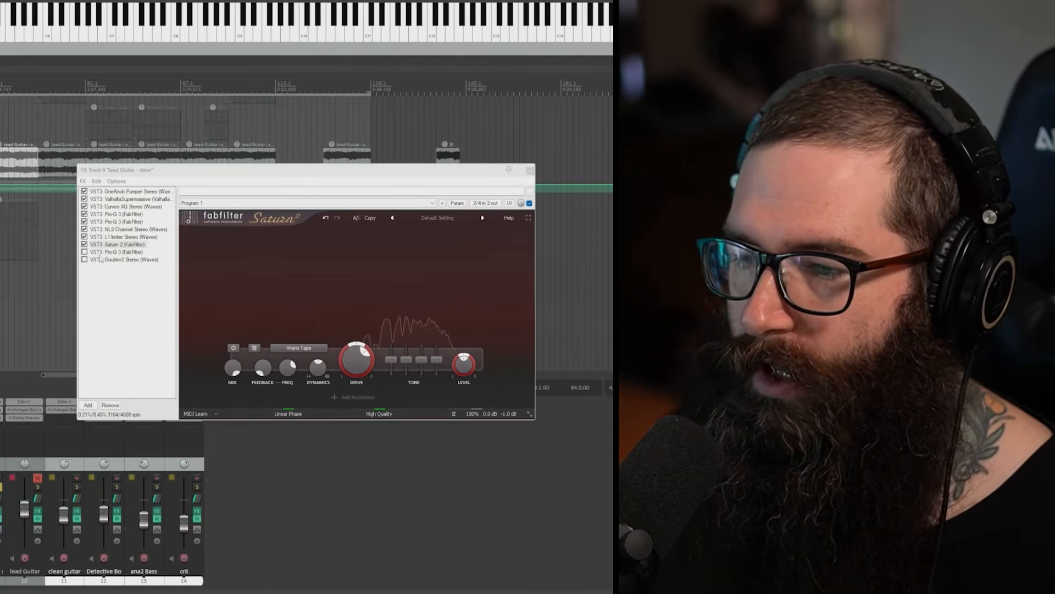
Step: Enable the last Pro-Q 3 and Doubler2, then close the completed effects chain and stop playback
click(103, 252)
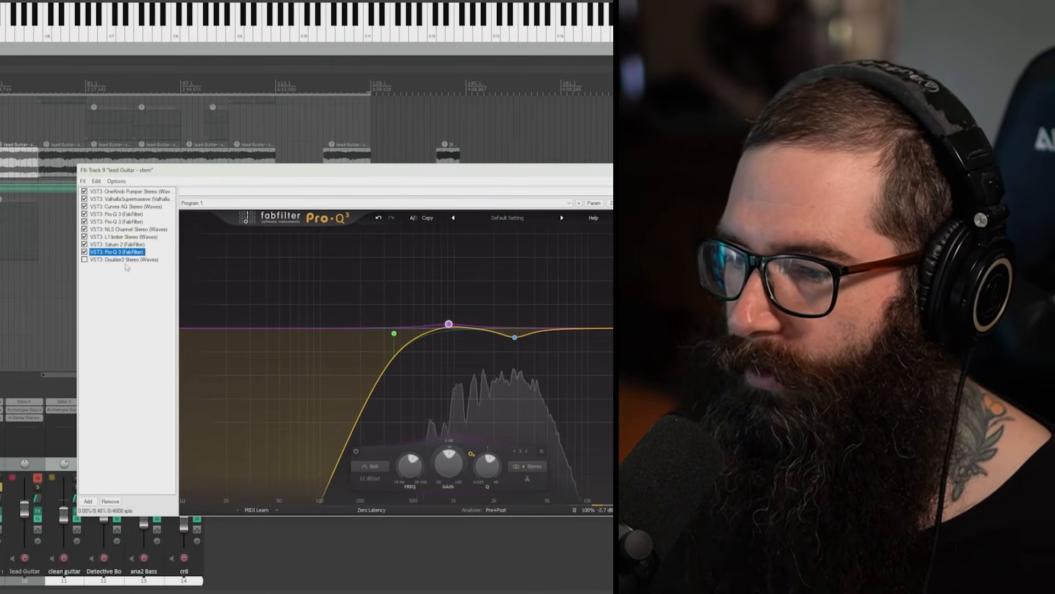
click(114, 245)
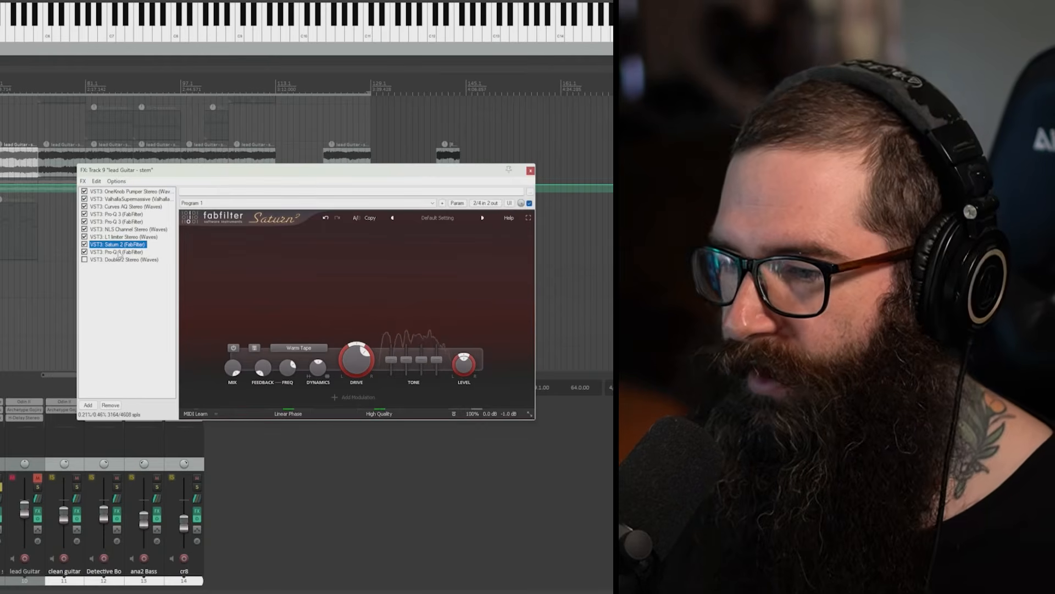
click(107, 260)
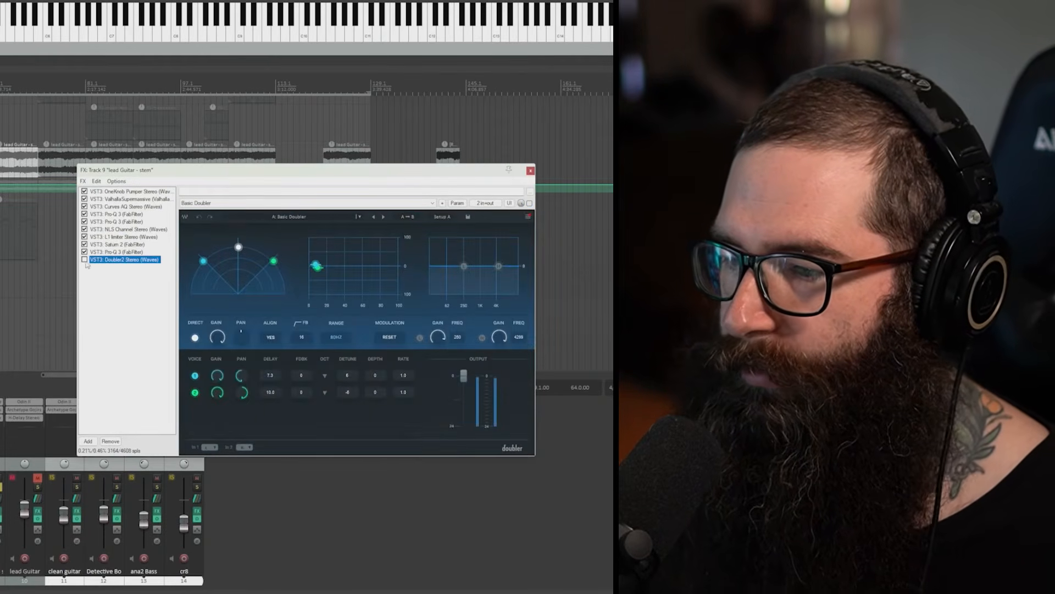
click(84, 260)
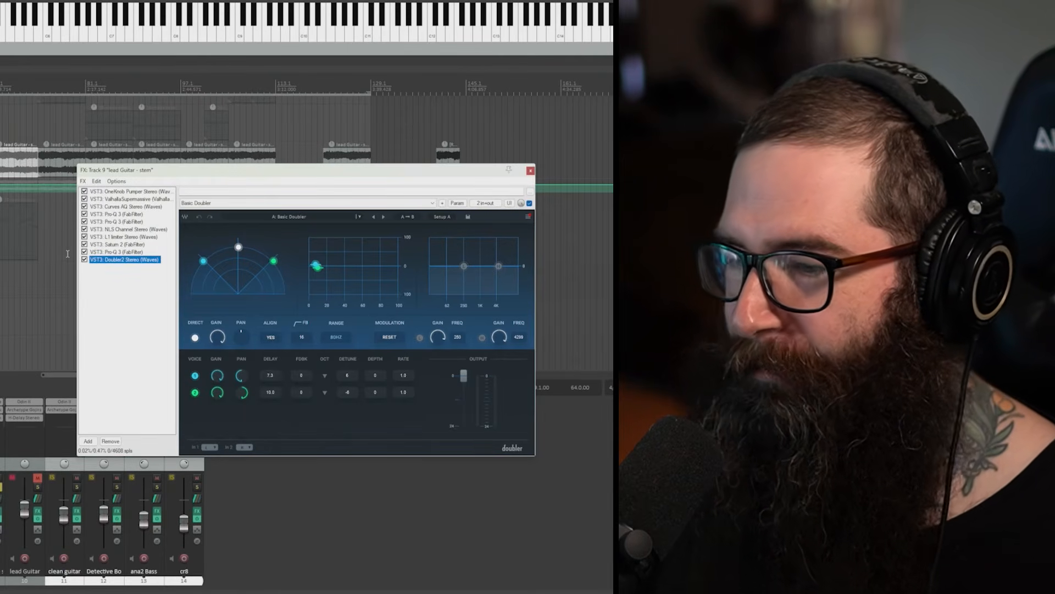
click(530, 171)
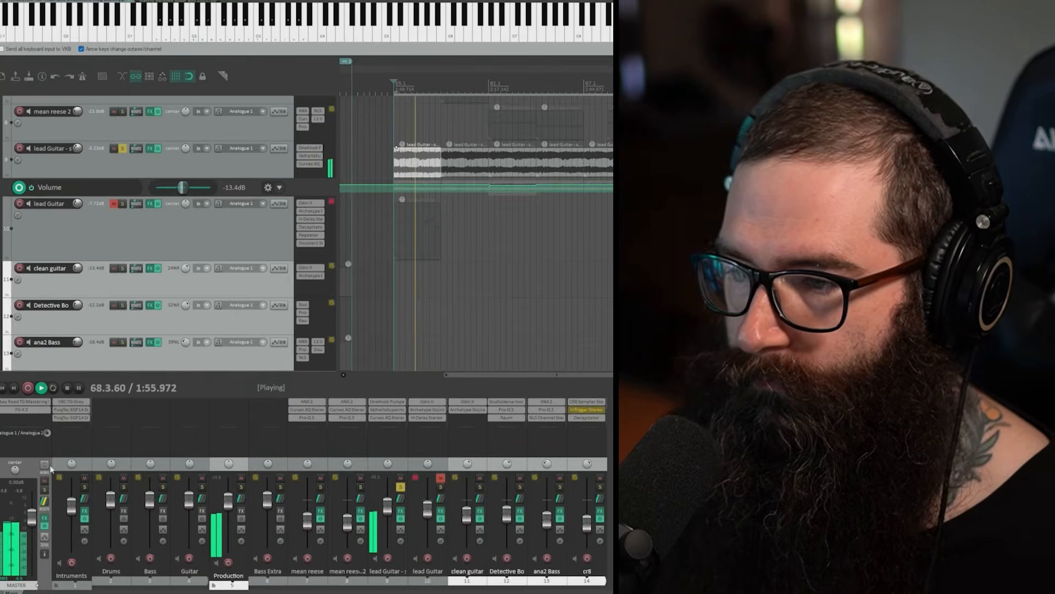
key(space)
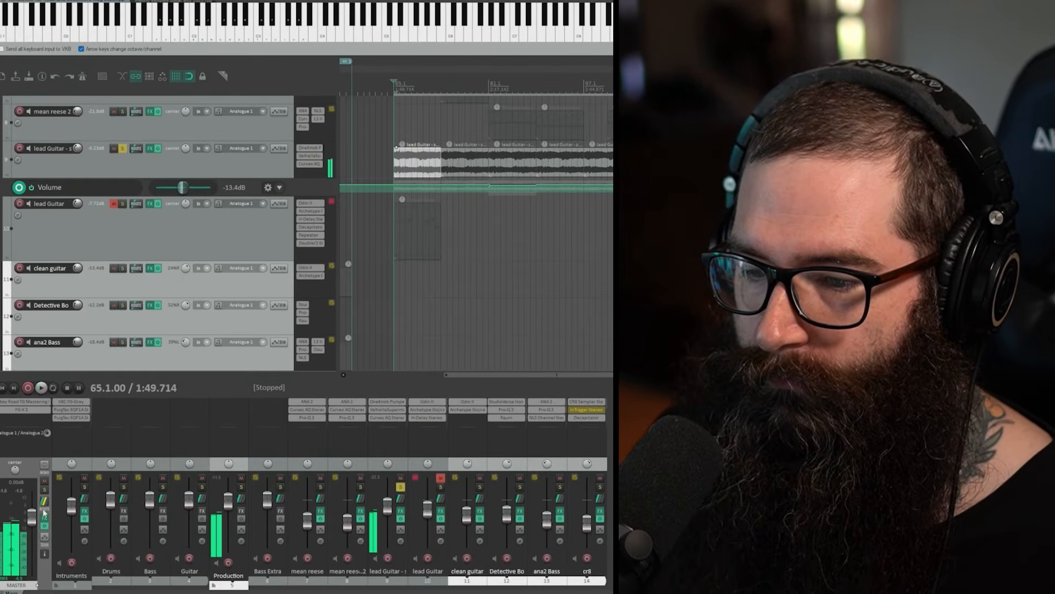
Step: Mute the master track and clear the solo on the lead Guitar stem
click(45, 481)
scroll(161, 278, up, 1)
scroll(186, 261, down, 1)
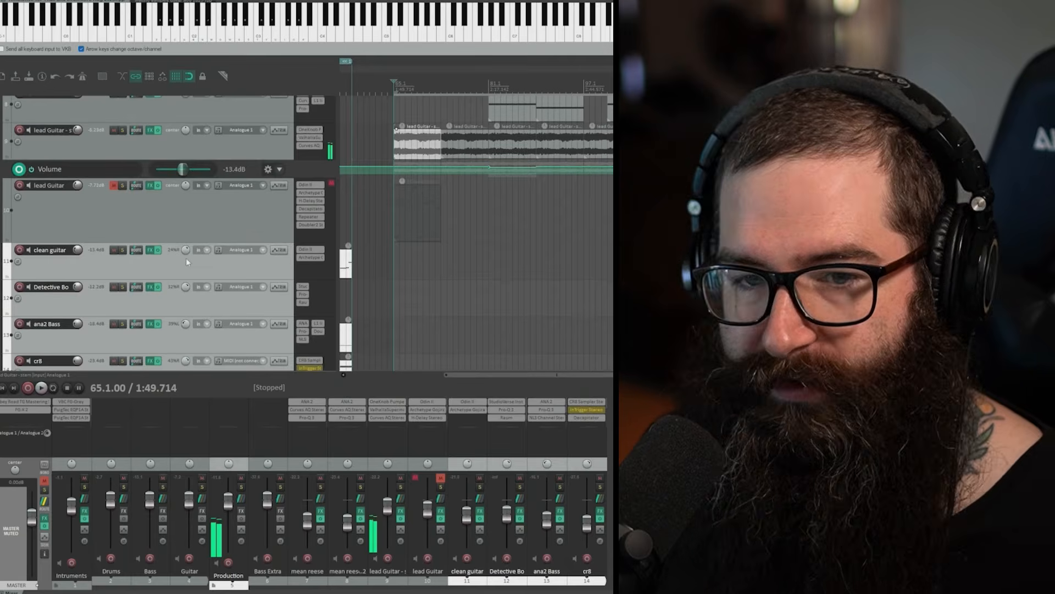
scroll(187, 259, down, 1)
scroll(120, 308, up, 3)
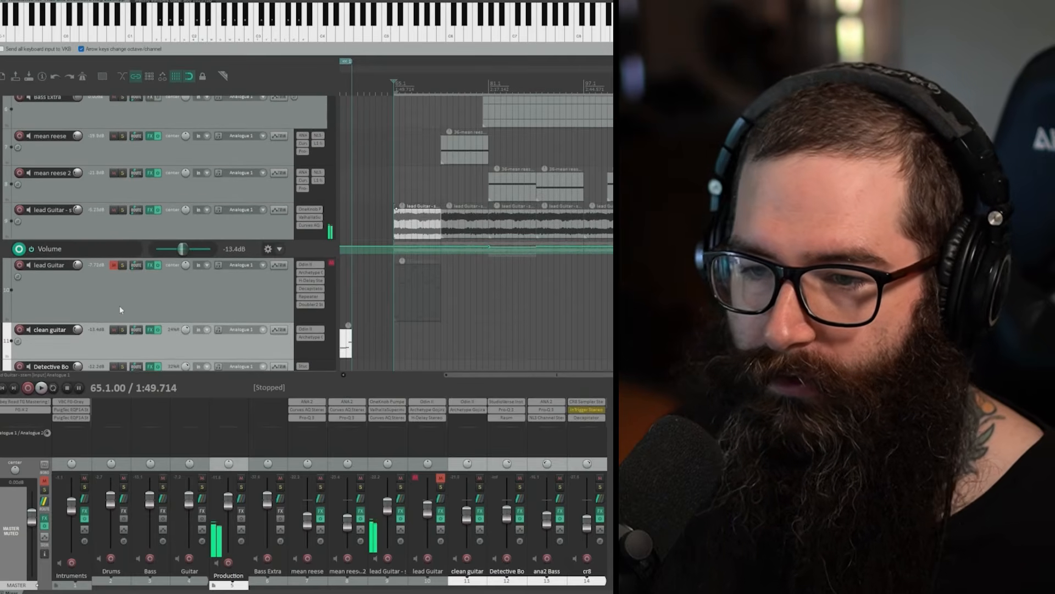
scroll(127, 313, up, 1)
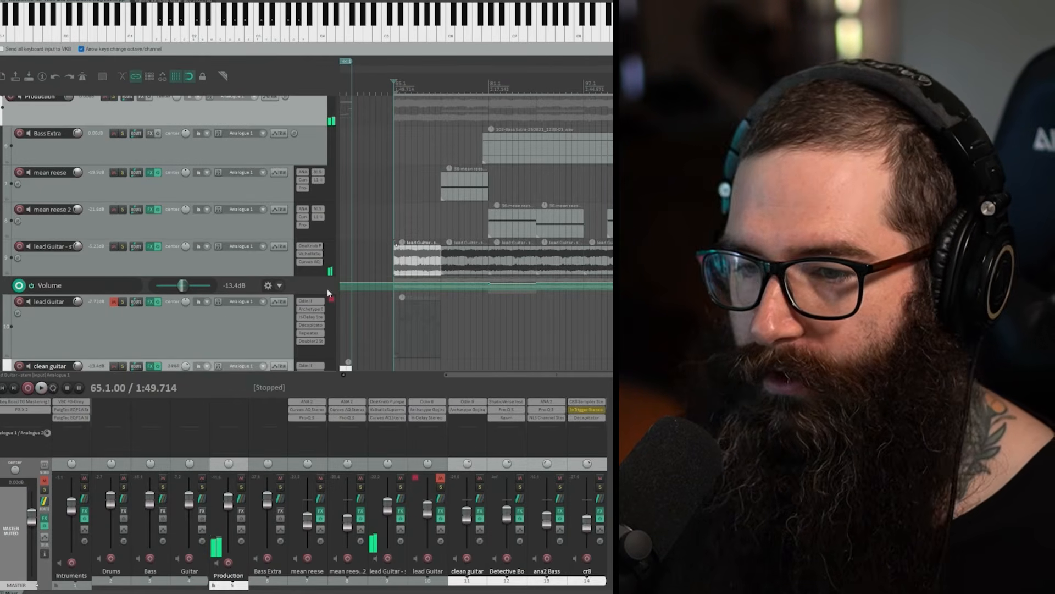
scroll(223, 324, up, 1)
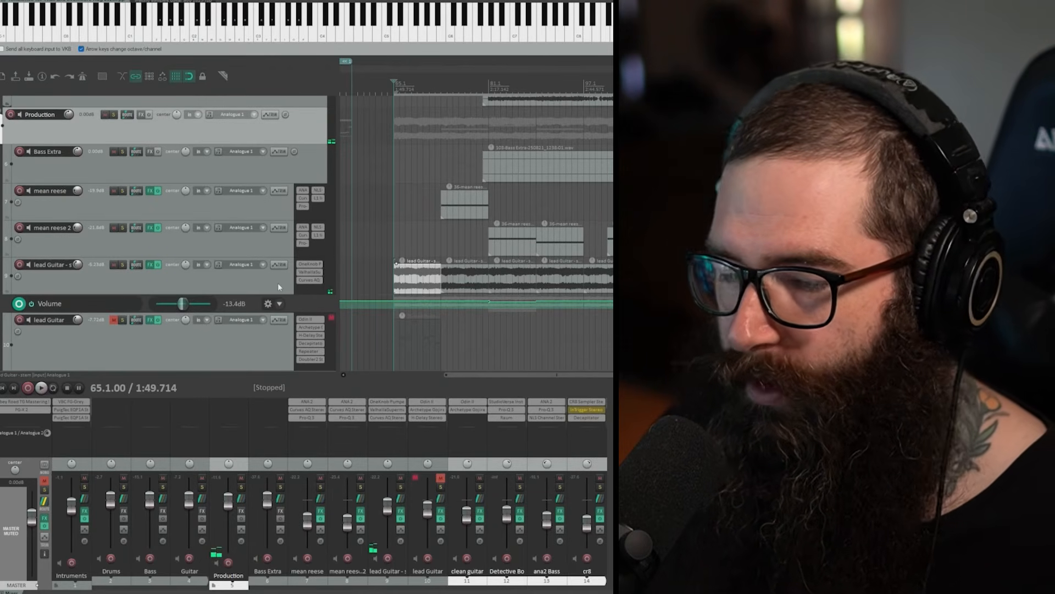
scroll(273, 280, up, 2)
scroll(266, 288, down, 2)
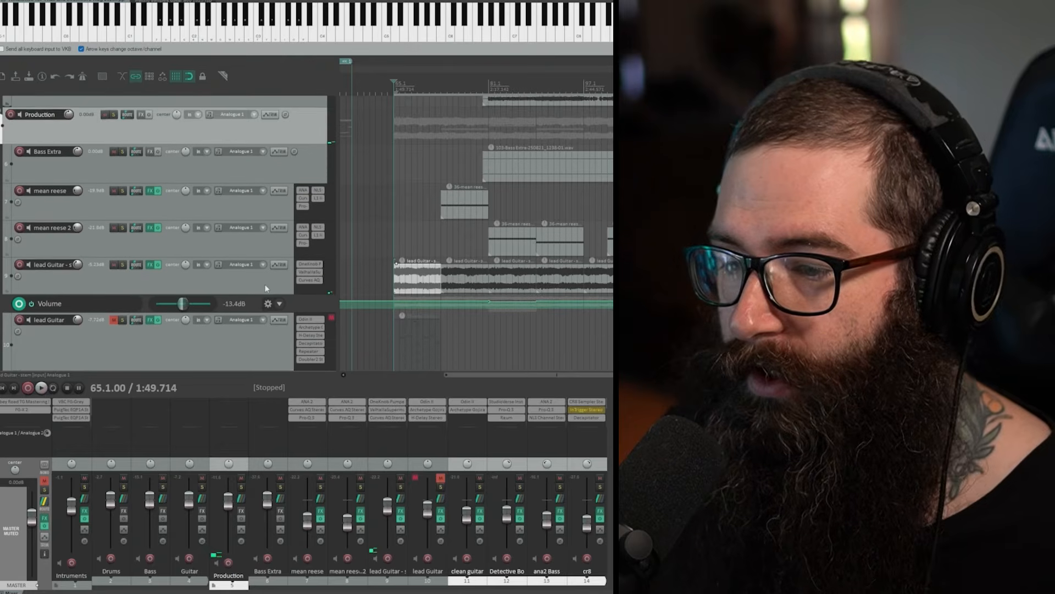
scroll(266, 288, down, 1)
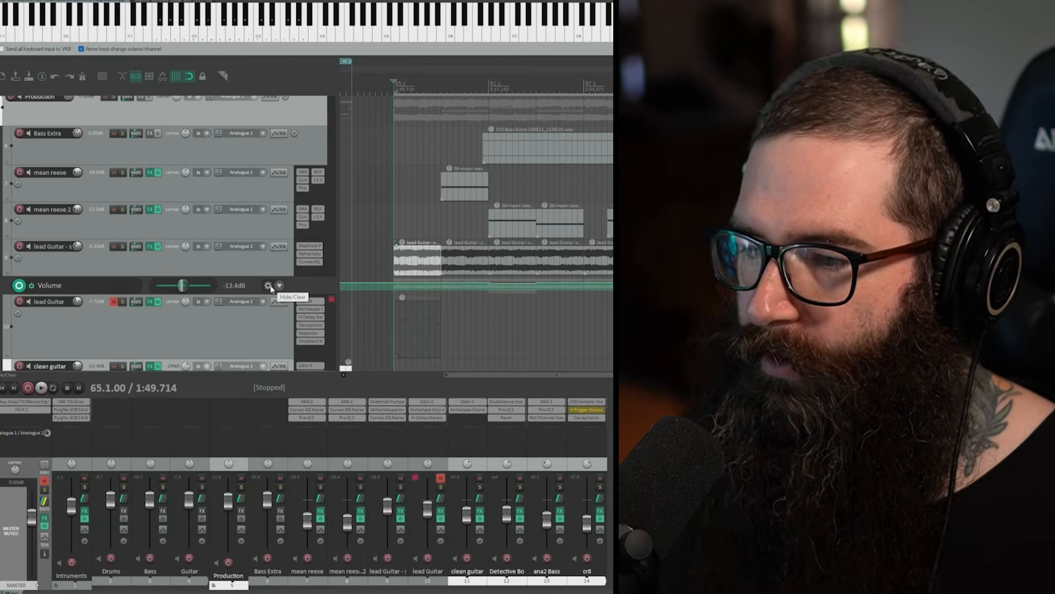
click(168, 275)
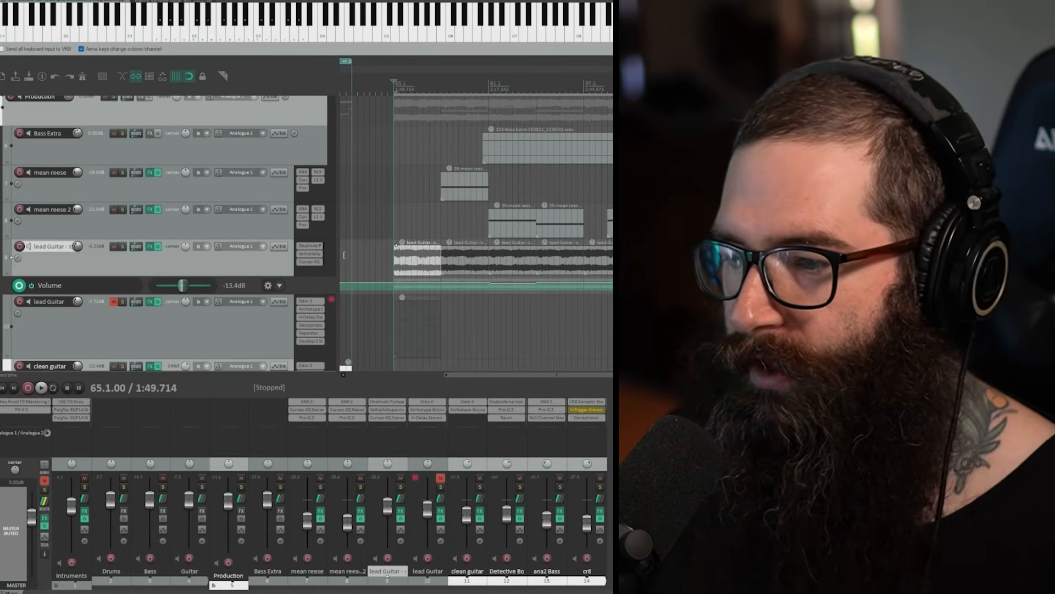
Step: Move the edit cursor to bar 73 and open the ANA 2 synth on the mean reese track
click(441, 83)
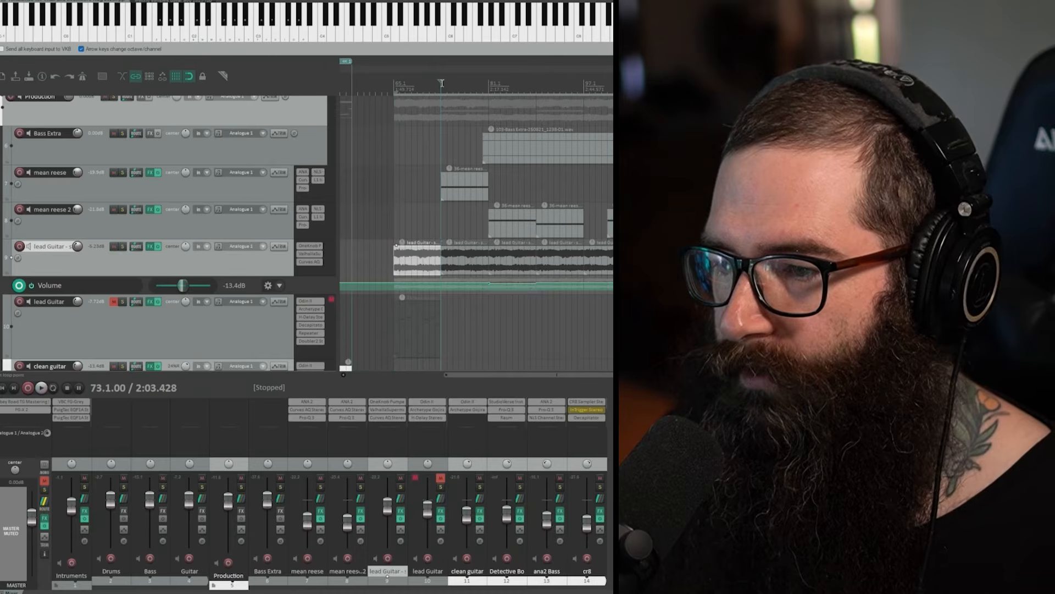
click(231, 189)
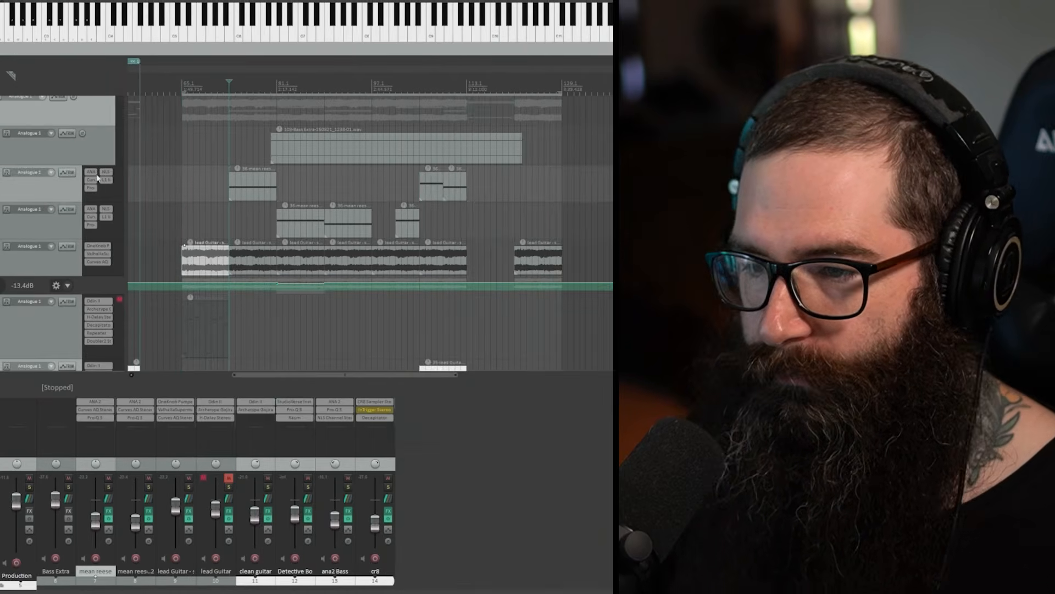
click(306, 173)
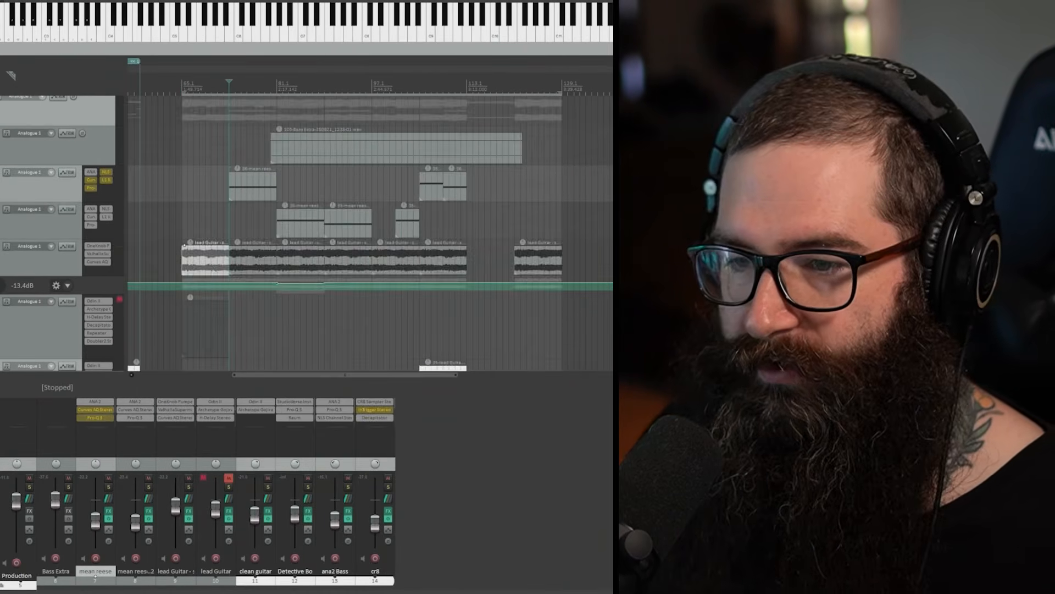
Step: Play the soloed mean reese track with its effects bypassed, alone and with the lead Guitar stem, then stop and unsolo the stem
key(F6)
key(space)
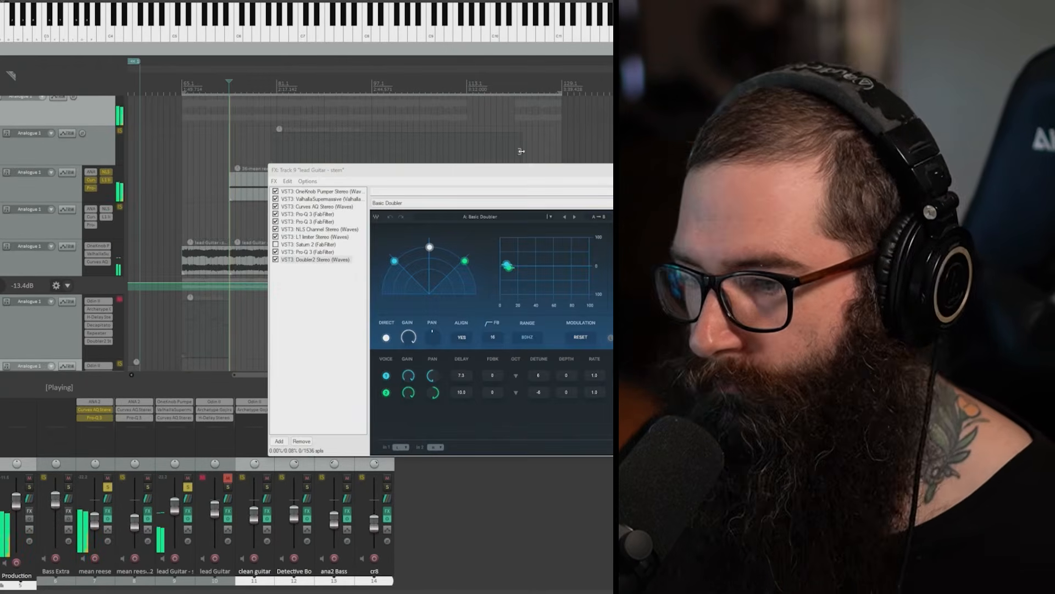
key(Escape)
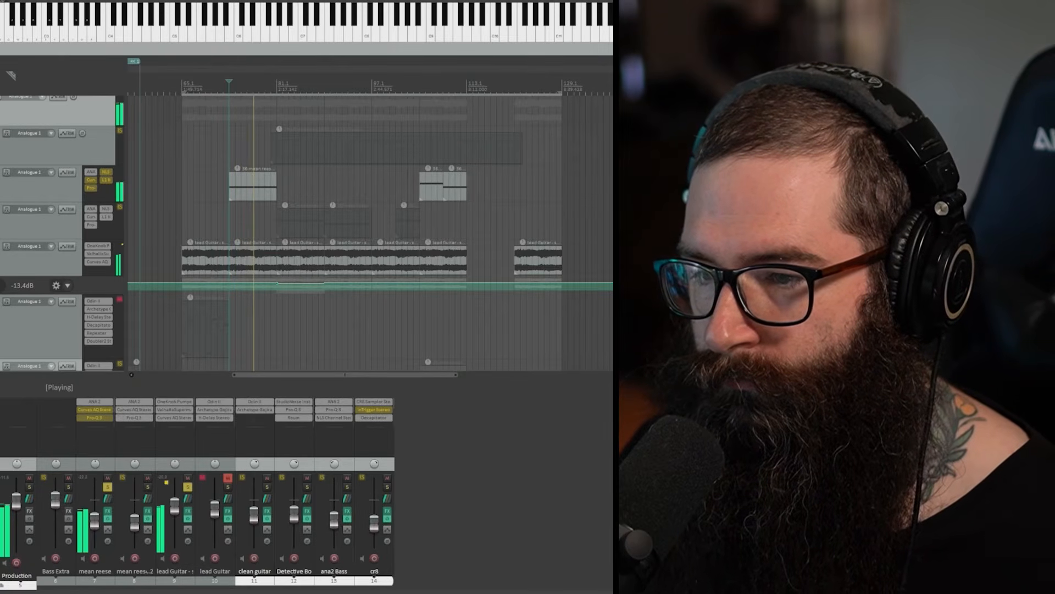
key(space)
click(2, 253)
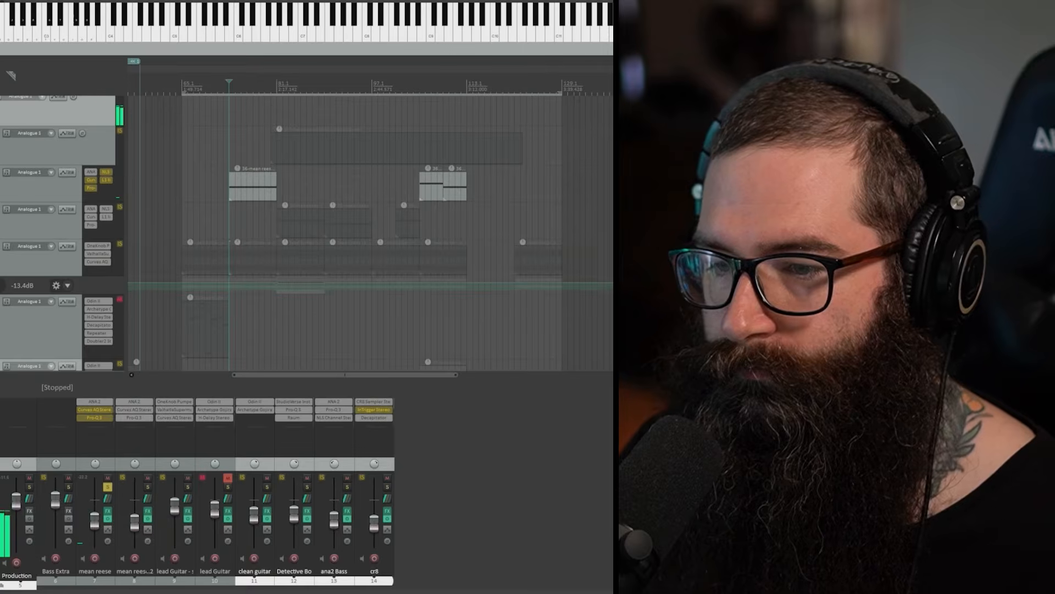
Step: Enable Curves AQ on the mean reese track, inspect its EQ curve and cut amount control, and close the plugin
click(91, 180)
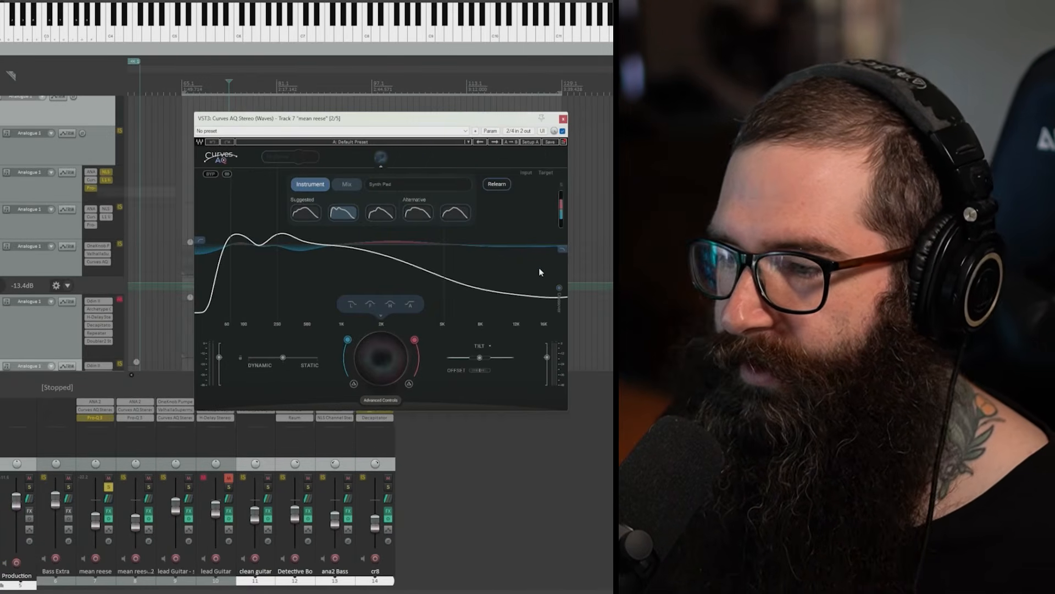
click(379, 162)
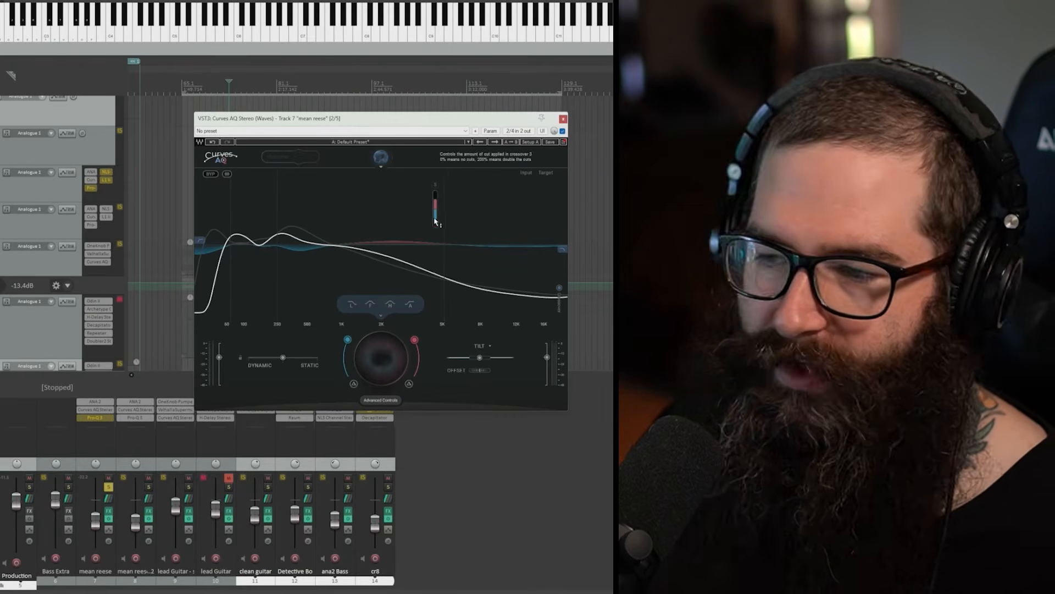
click(563, 118)
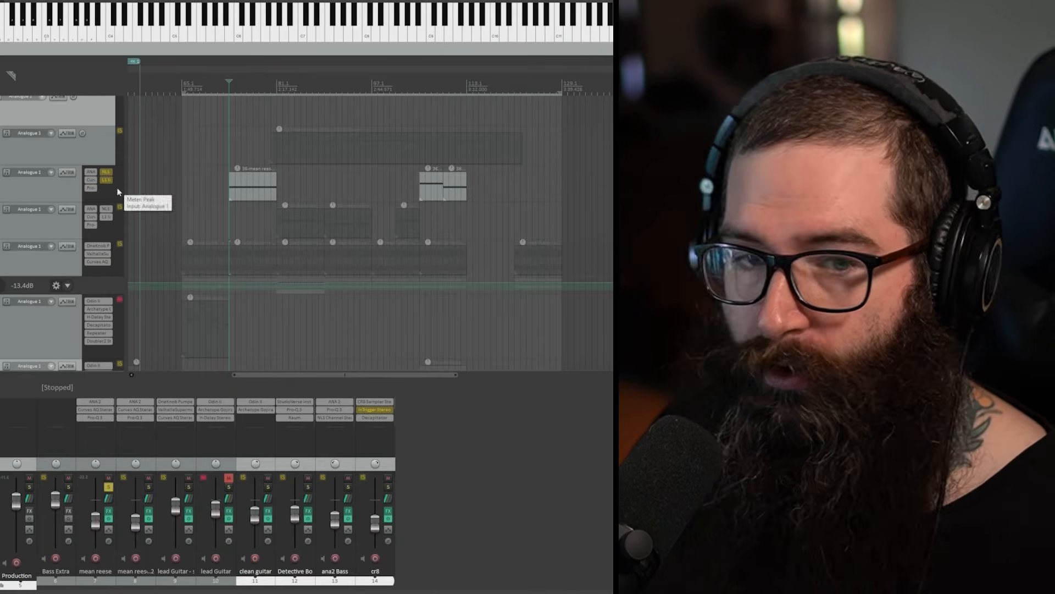
Step: Inspect the Pro-Q 3 bands on the mean reese track, then enable all its remaining effects and clear its solo
click(90, 188)
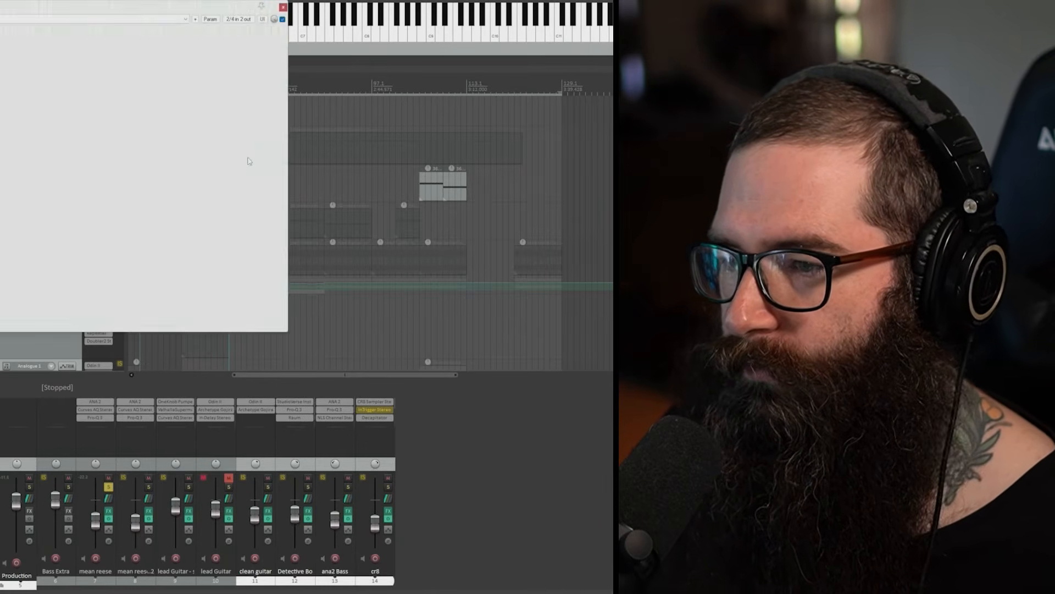
drag(127, 8, 495, 80)
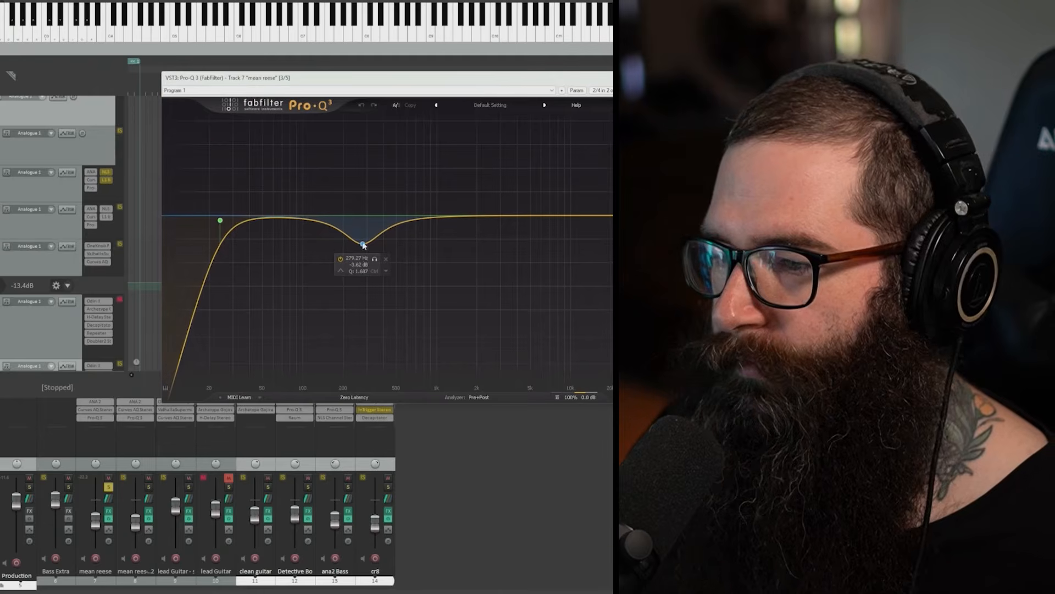
key(Escape)
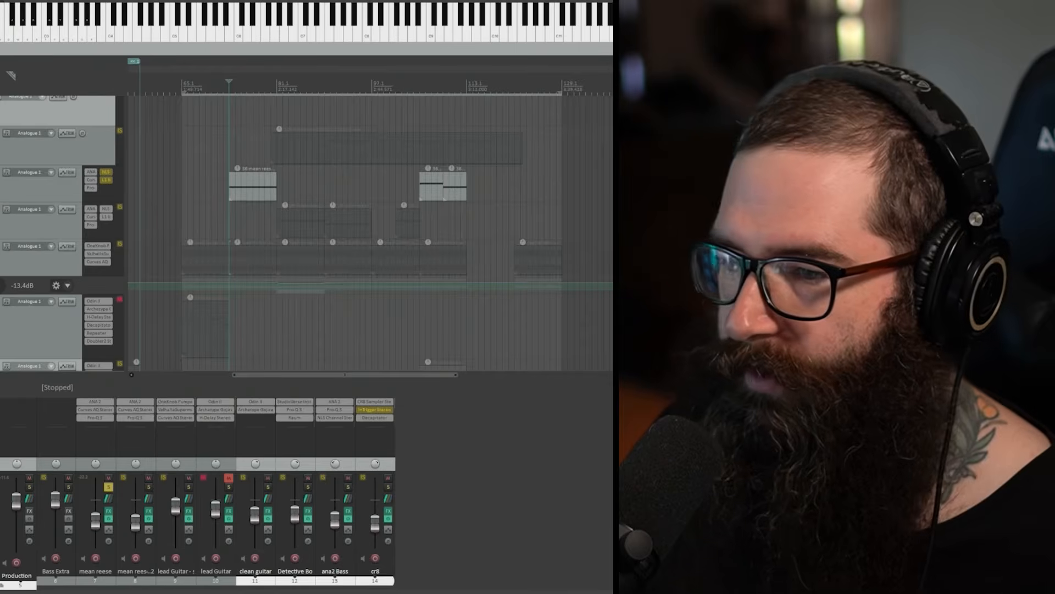
click(2, 176)
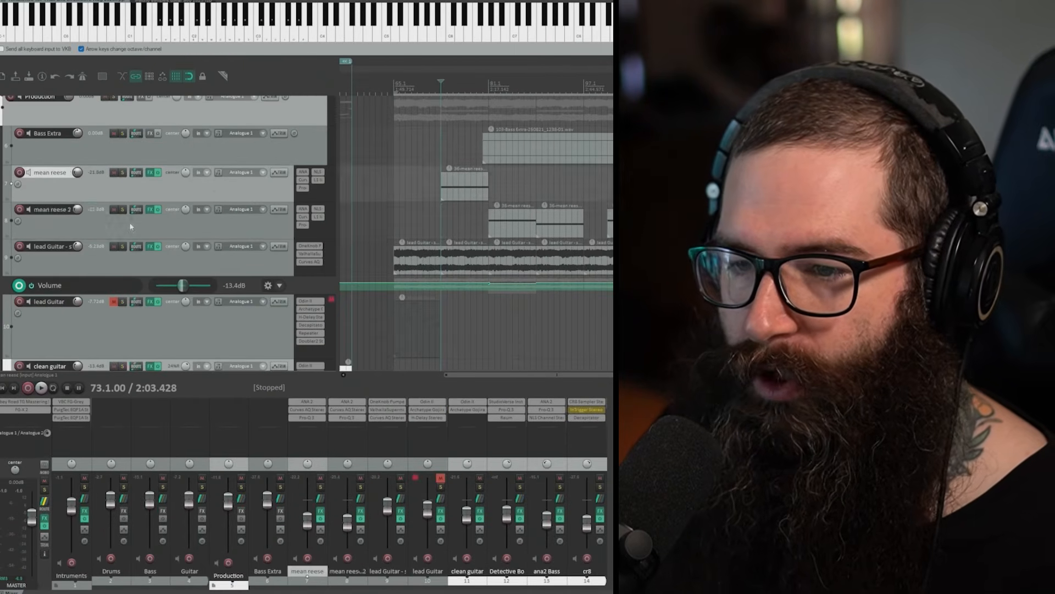
Step: Place the edit cursor at bar 81, inspect Pro-Q 3 in the mean reese 2 track's effects chain, and close the chain
click(118, 223)
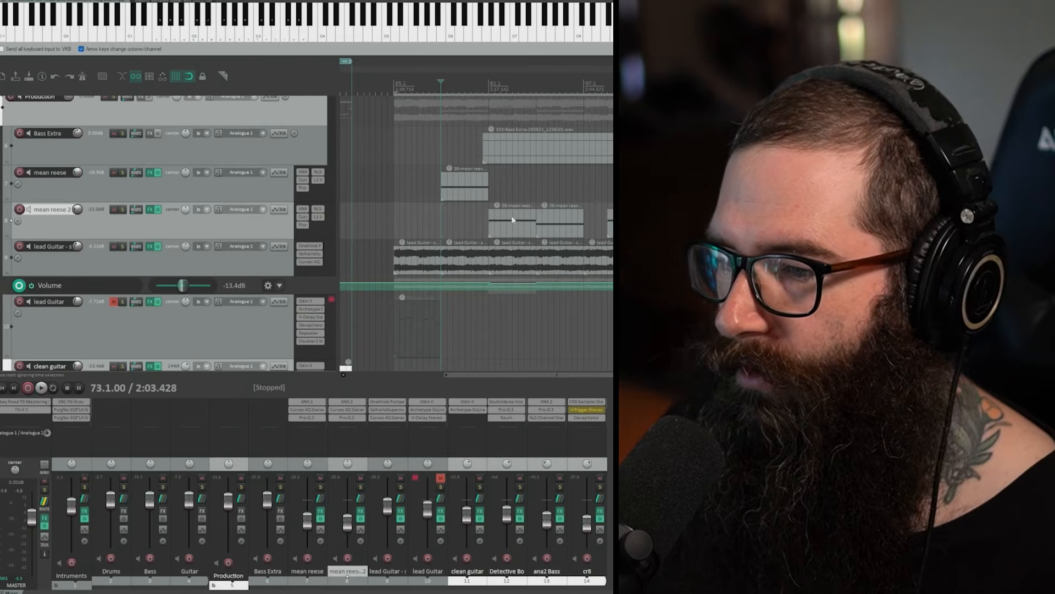
click(489, 80)
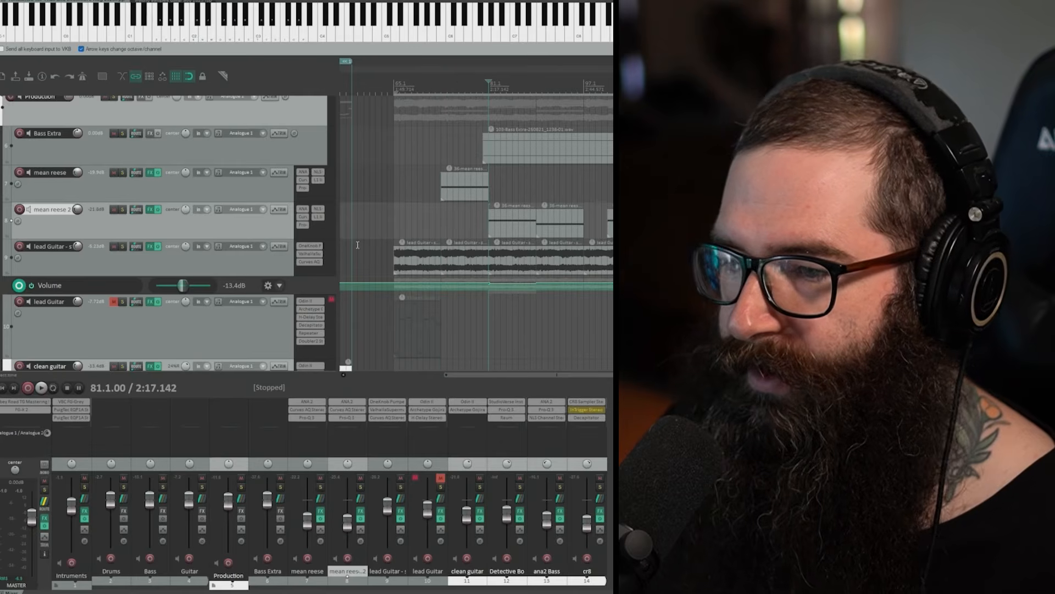
click(155, 213)
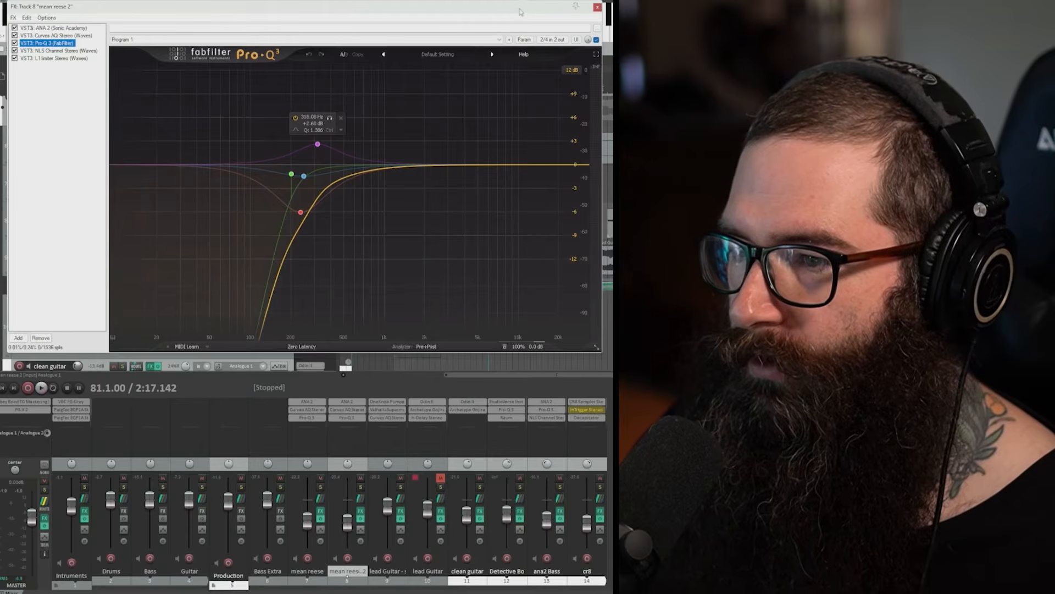
drag(520, 10, 711, 60)
click(786, 56)
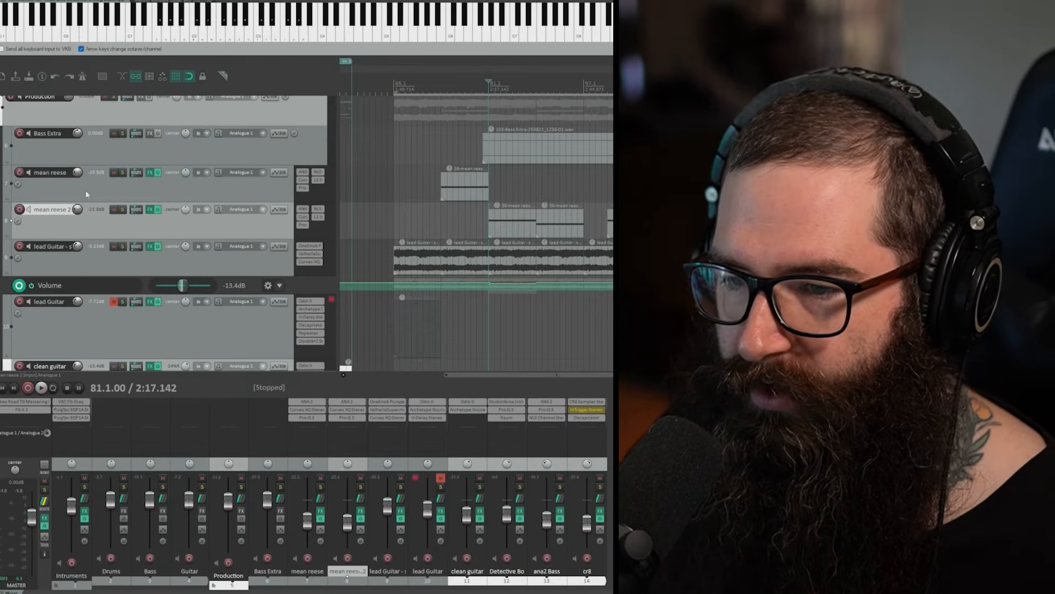
Step: Move the edit cursor to bar 105, solo the clean guitar track, and play its part before stopping playback
click(431, 83)
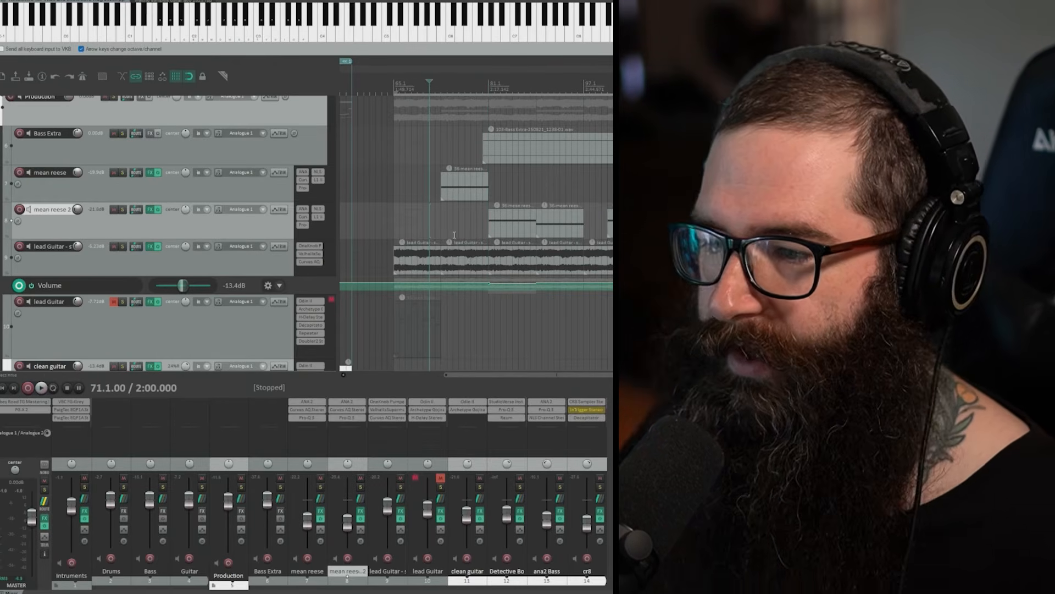
click(488, 83)
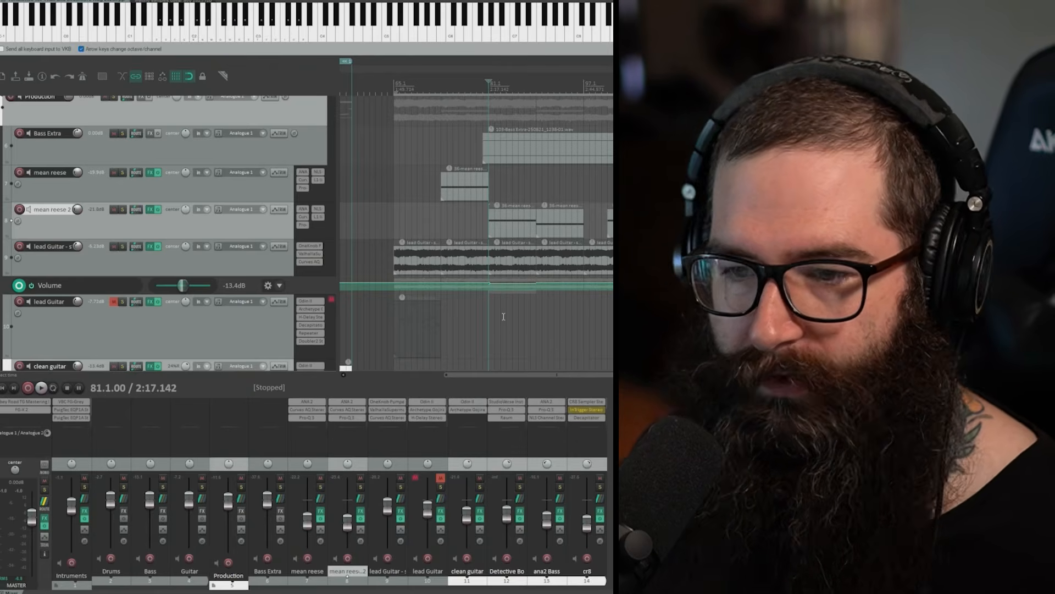
scroll(102, 314, down, 1)
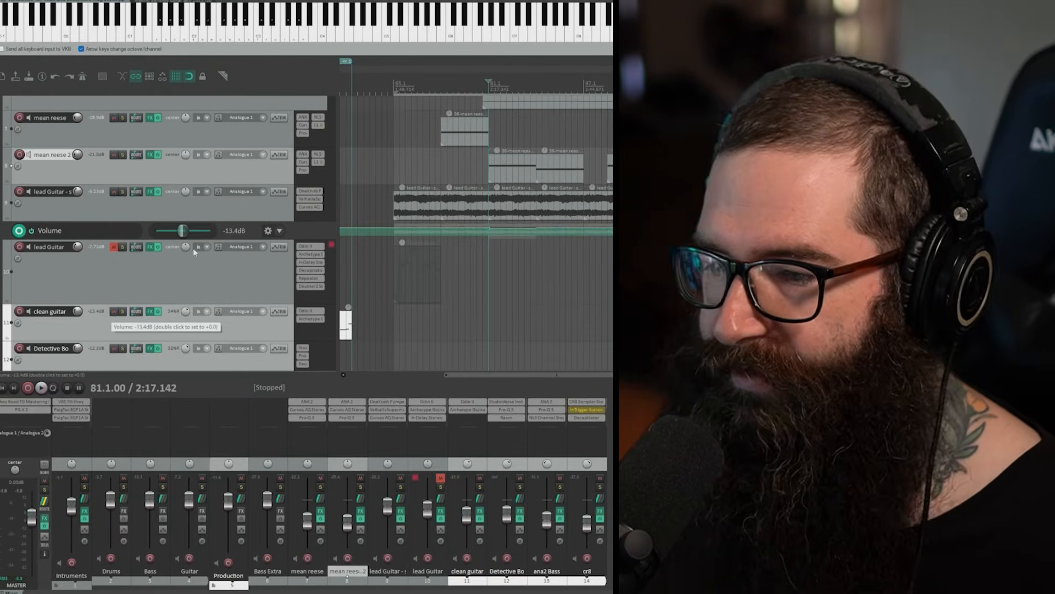
scroll(555, 282, down, 2)
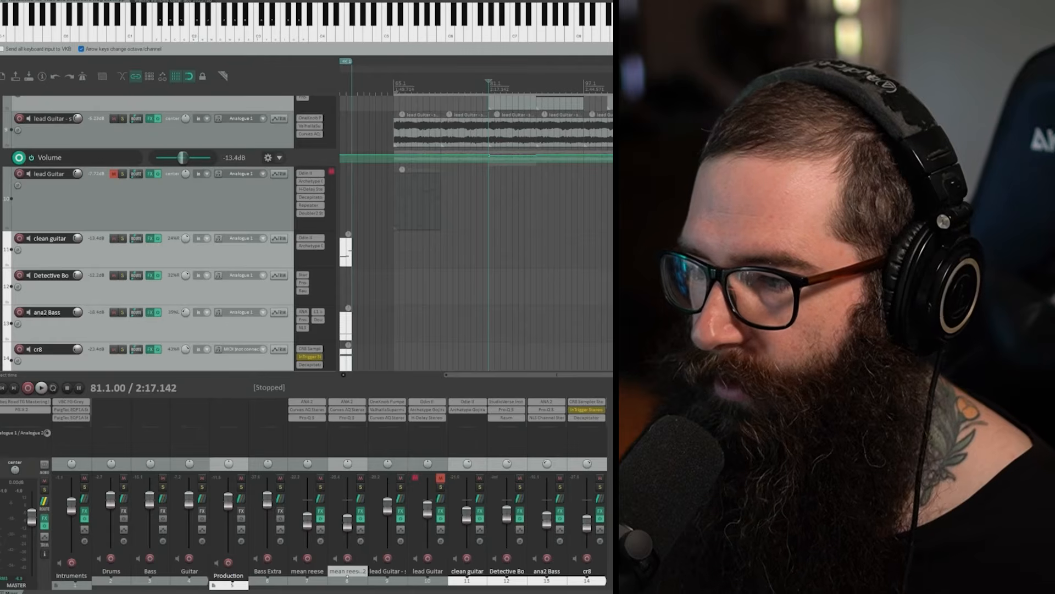
click(631, 85)
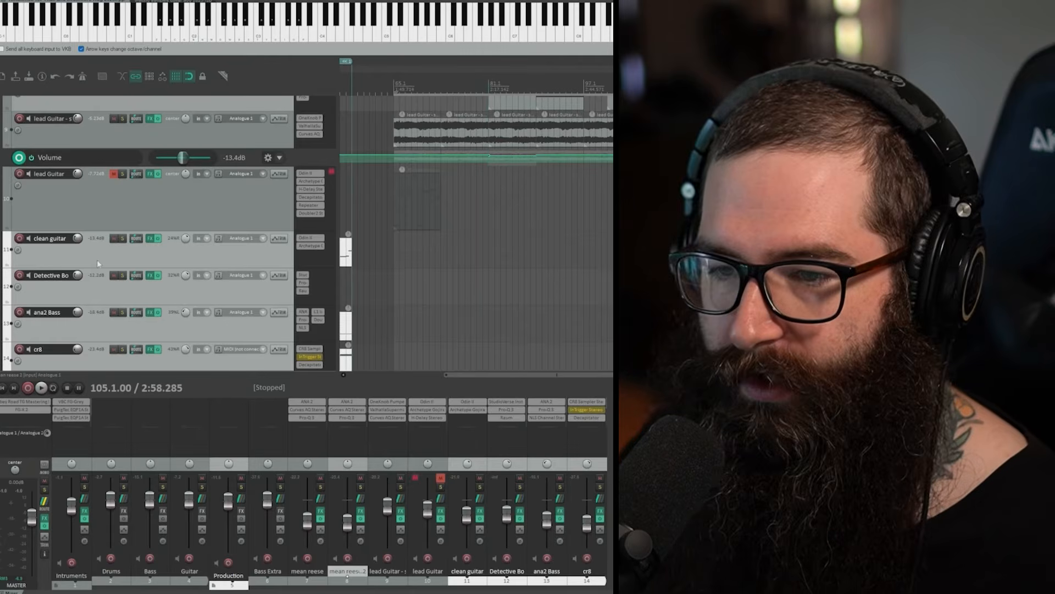
click(122, 238)
key(space)
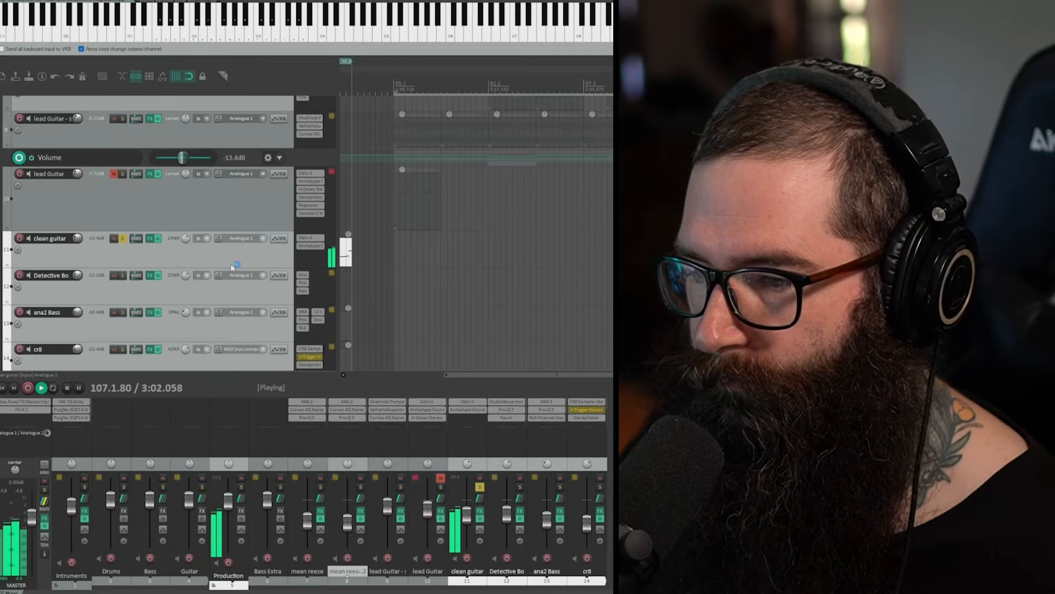
key(space)
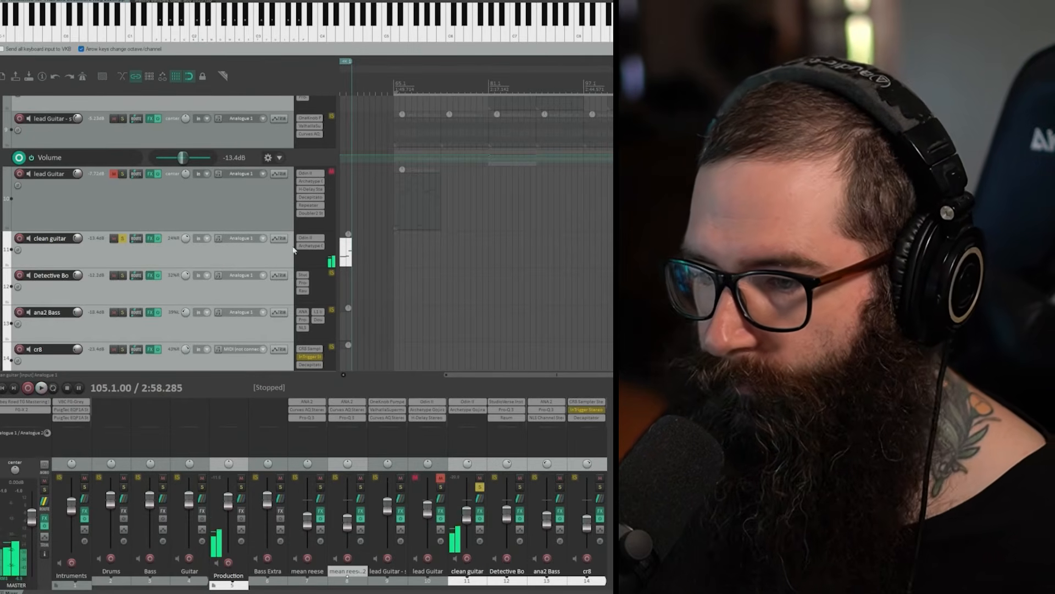
Step: View the Clean Jan preset in the clean guitar's Archetype Gojira X, close the plugin, and clear the track's solo
click(309, 246)
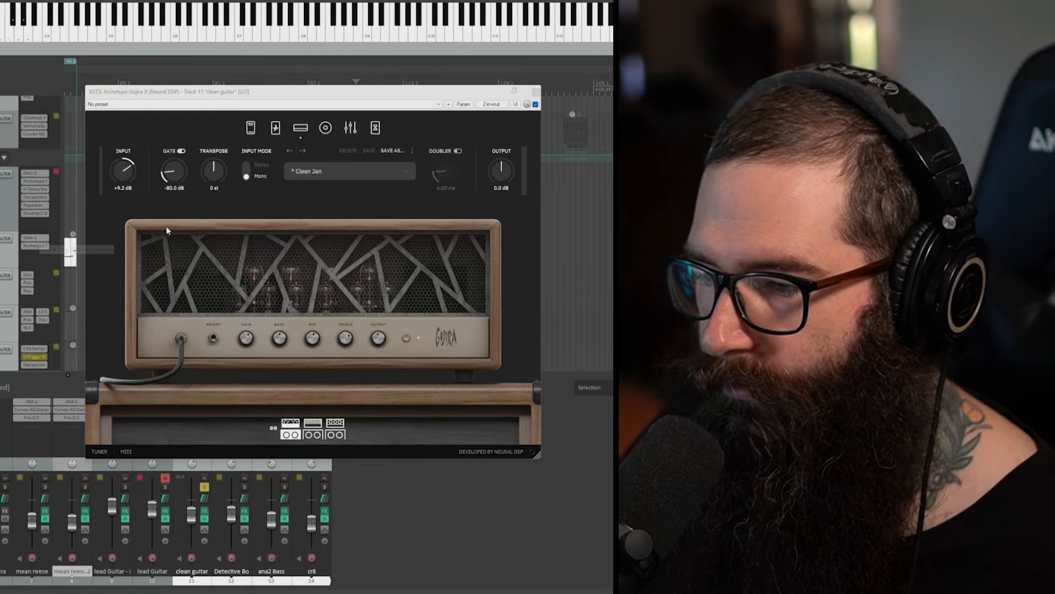
click(513, 121)
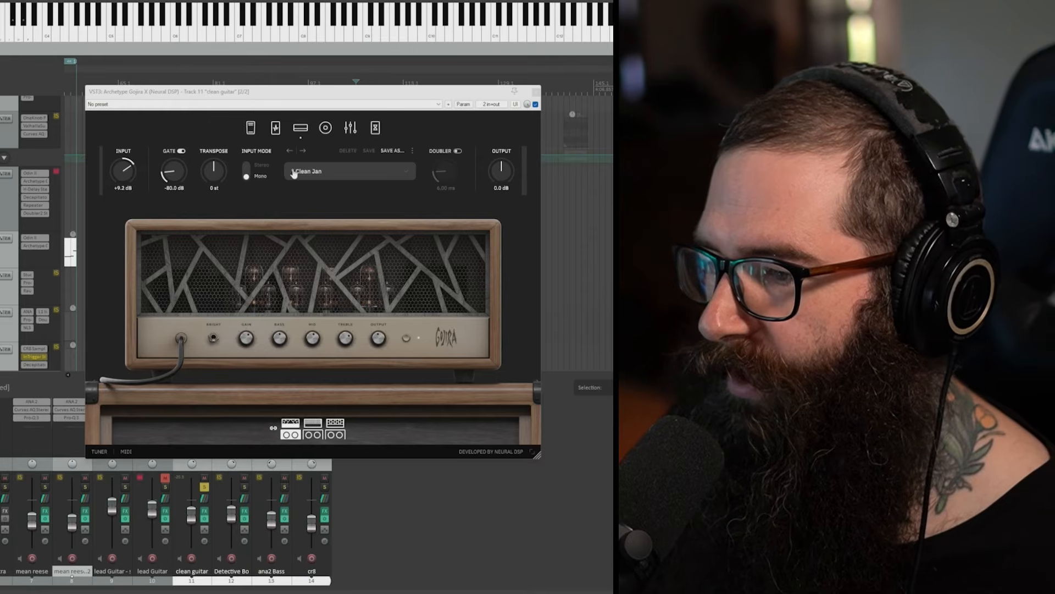
click(537, 93)
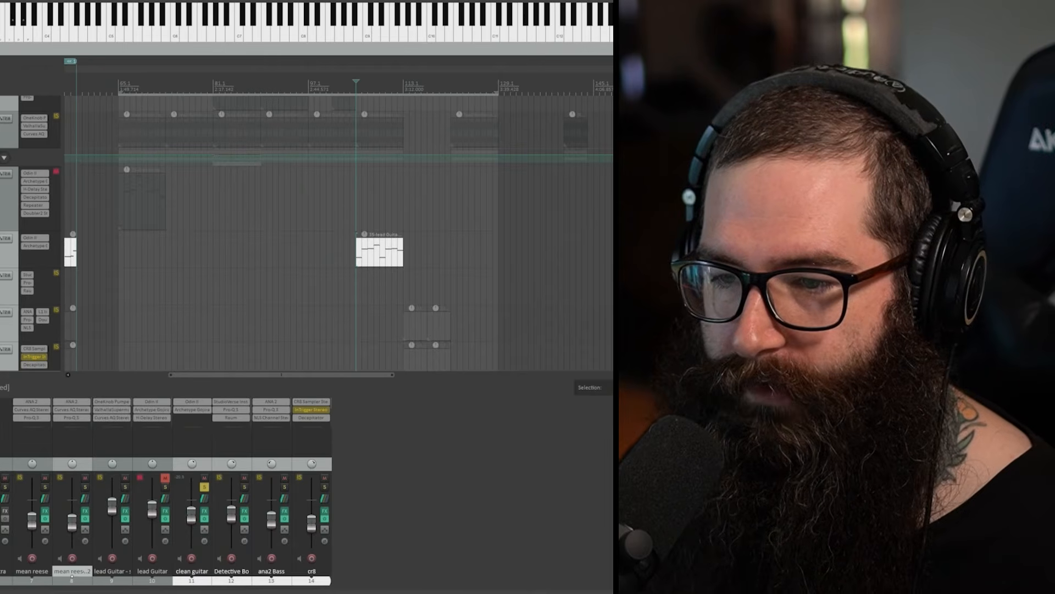
click(122, 238)
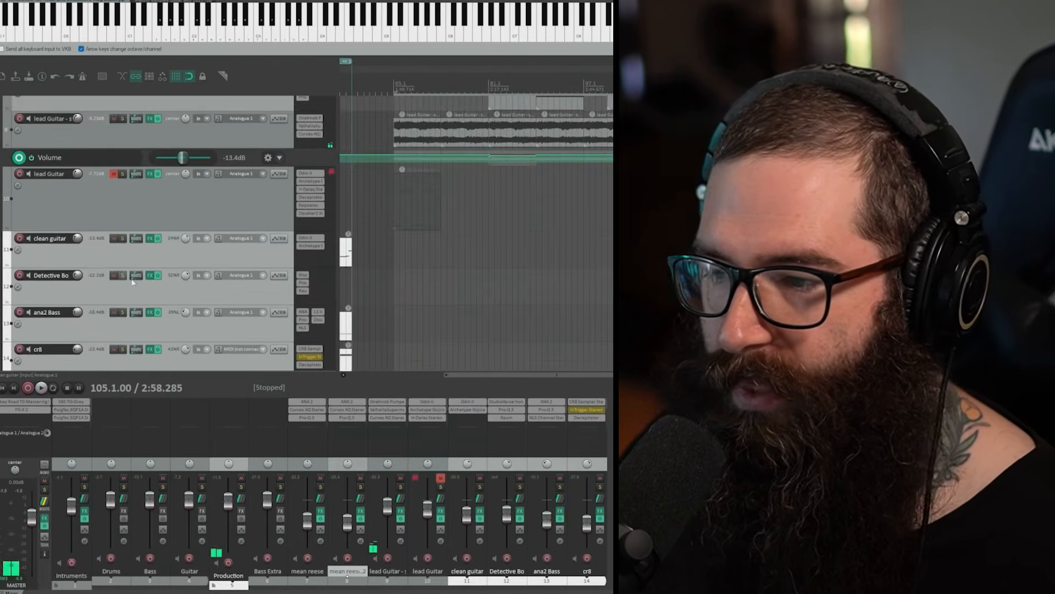
Step: Place the edit cursor at bar 113 and solo the ana2 Bass track
scroll(122, 276, down, 1)
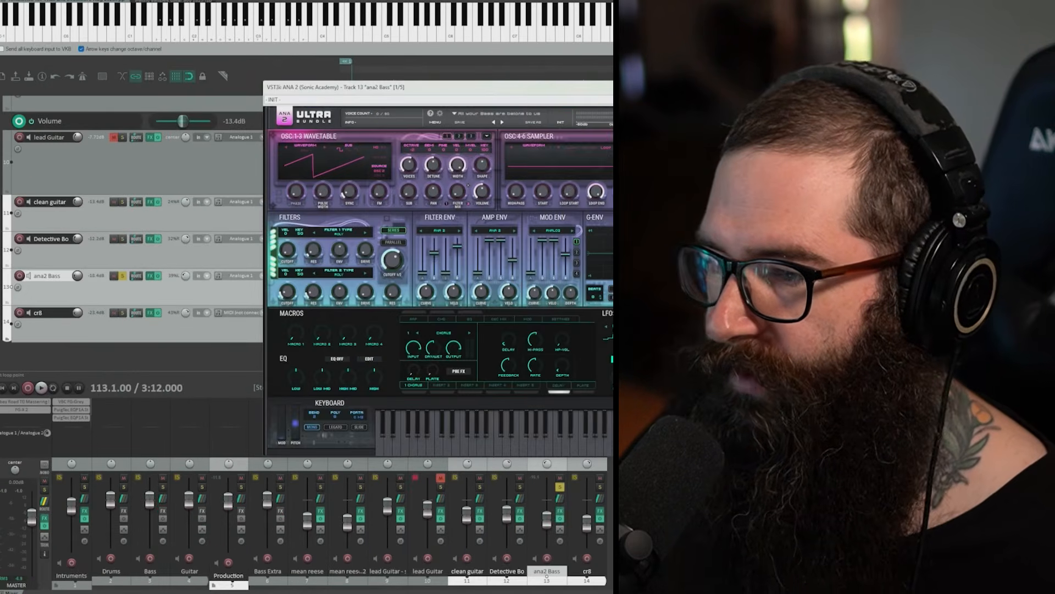
key(Escape)
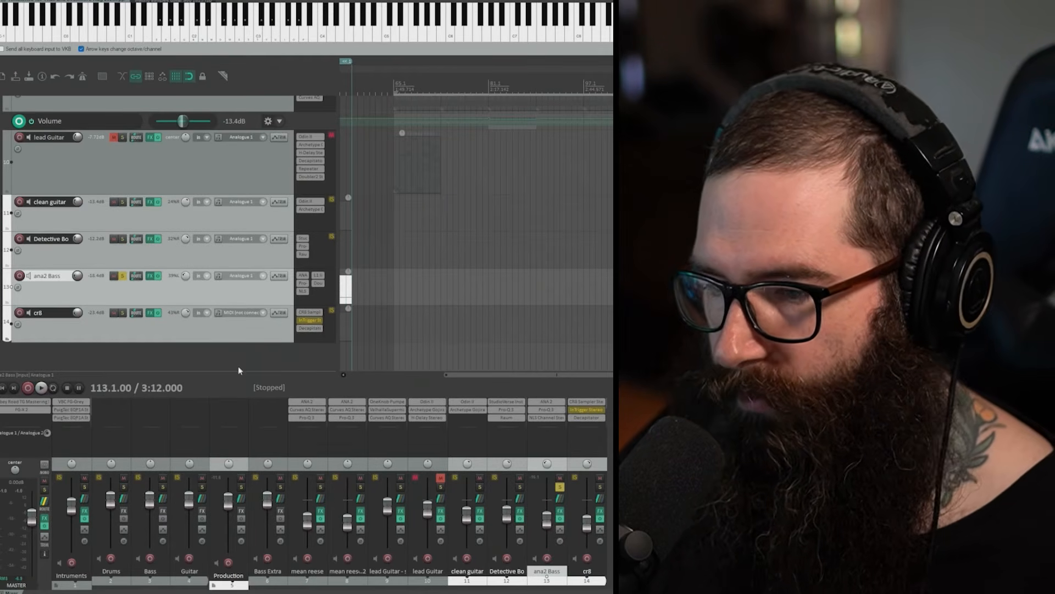
Step: Bypass Pro-Q 3, NLS Channel and the L1 limiter along with Doubler2 on ana2 Bass, and audition its unprocessed sound from bar 113
shift+click(303, 291)
shift+click(303, 283)
shift+click(318, 275)
key(space)
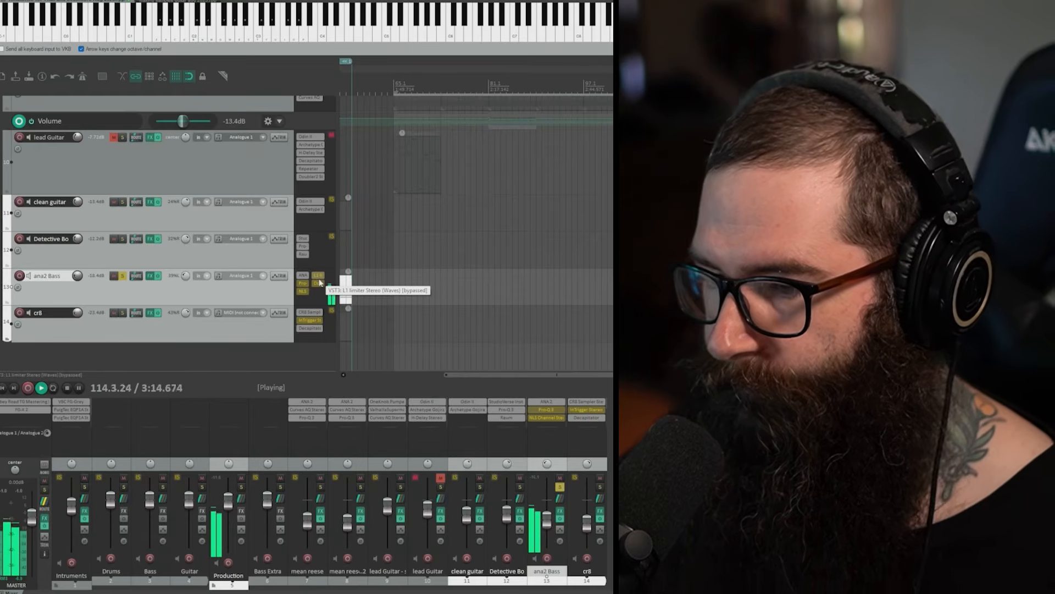
key(space)
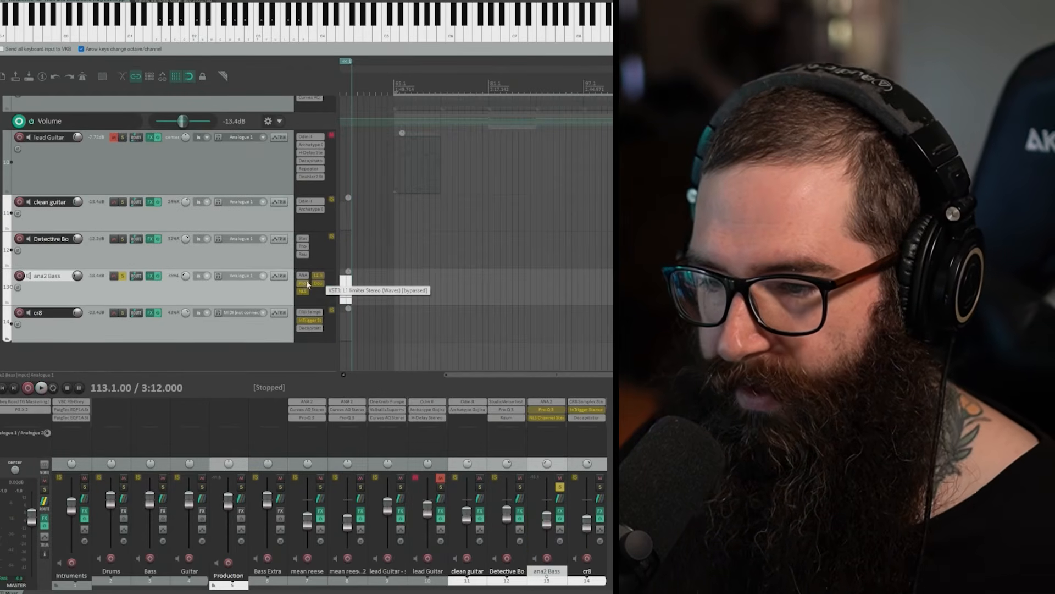
Step: Re-enable Pro-Q 3 on the ana2 Bass track, inspect its low-cut curve and low-mid dip, and close the plugin
shift+click(303, 282)
click(303, 283)
drag(277, 9, 651, 59)
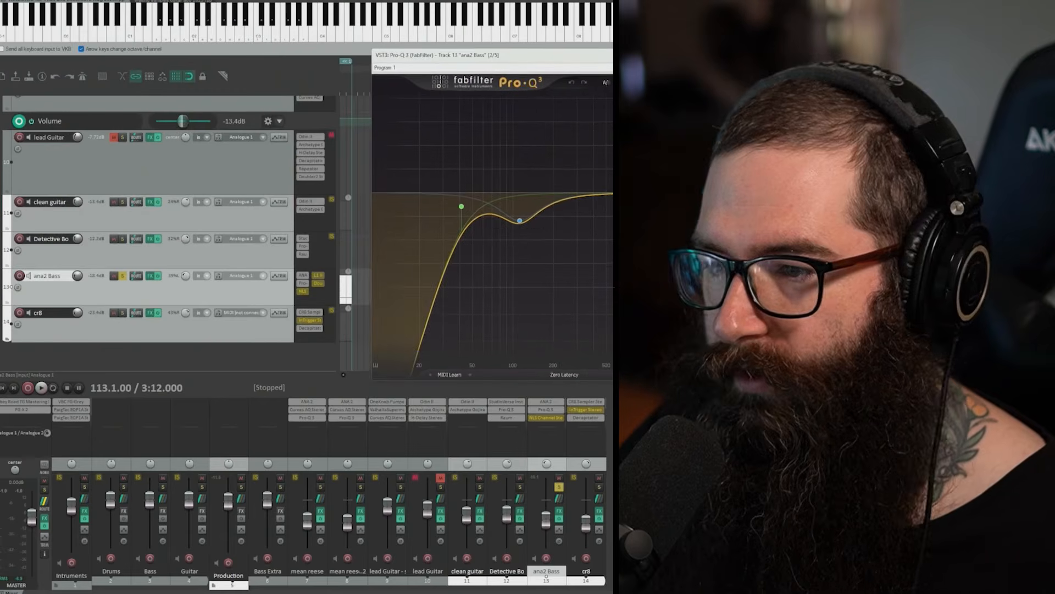
mouse_move(528, 222)
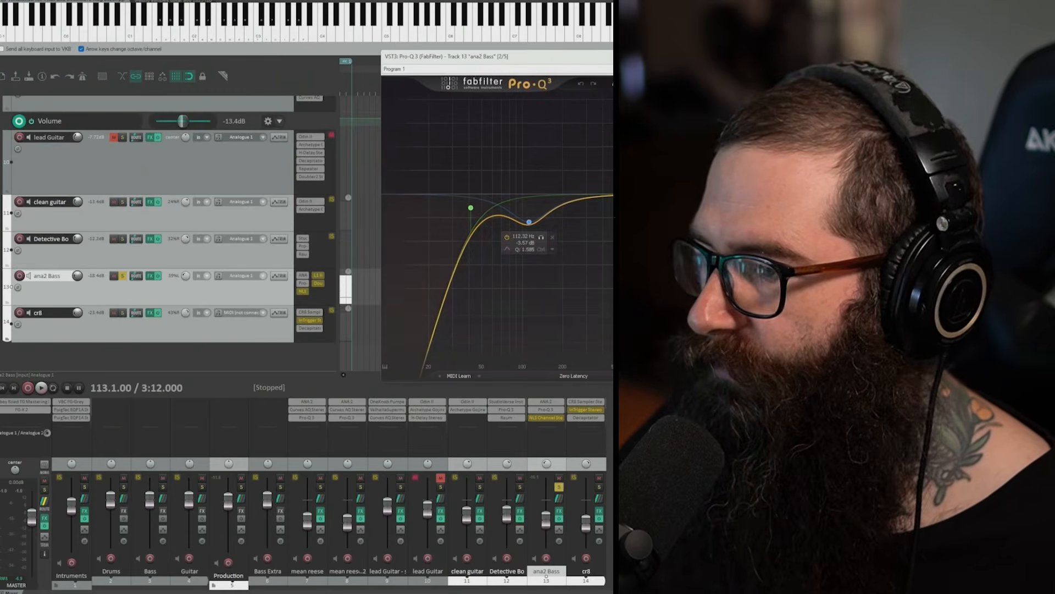
key(Escape)
Step: Re-enable NLS Channel on the ana2 Bass track, view its Nevo settings, and close the plugin
shift+click(303, 291)
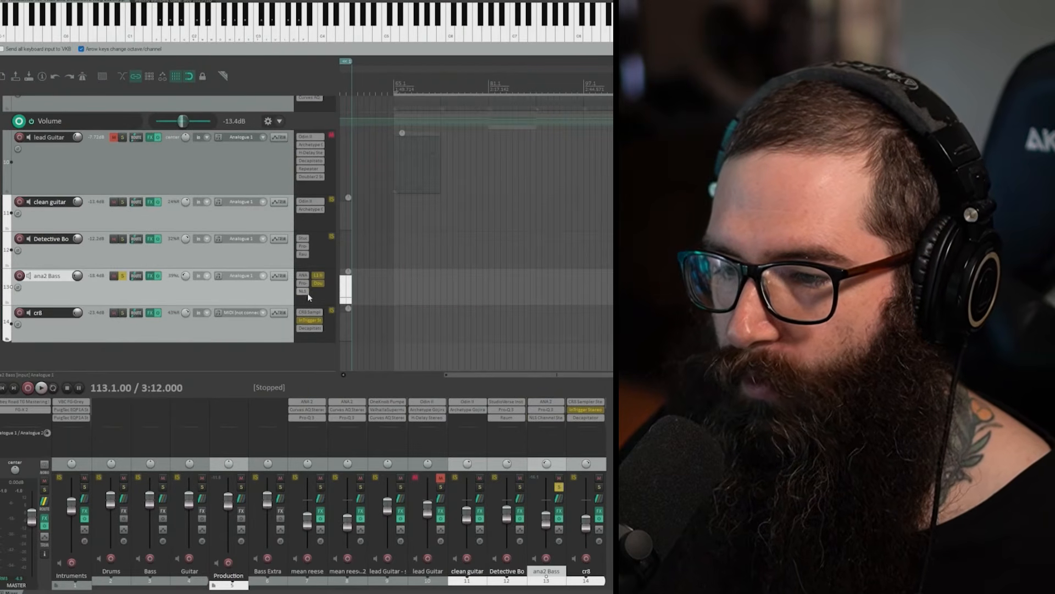
click(302, 291)
drag(88, 6, 527, 97)
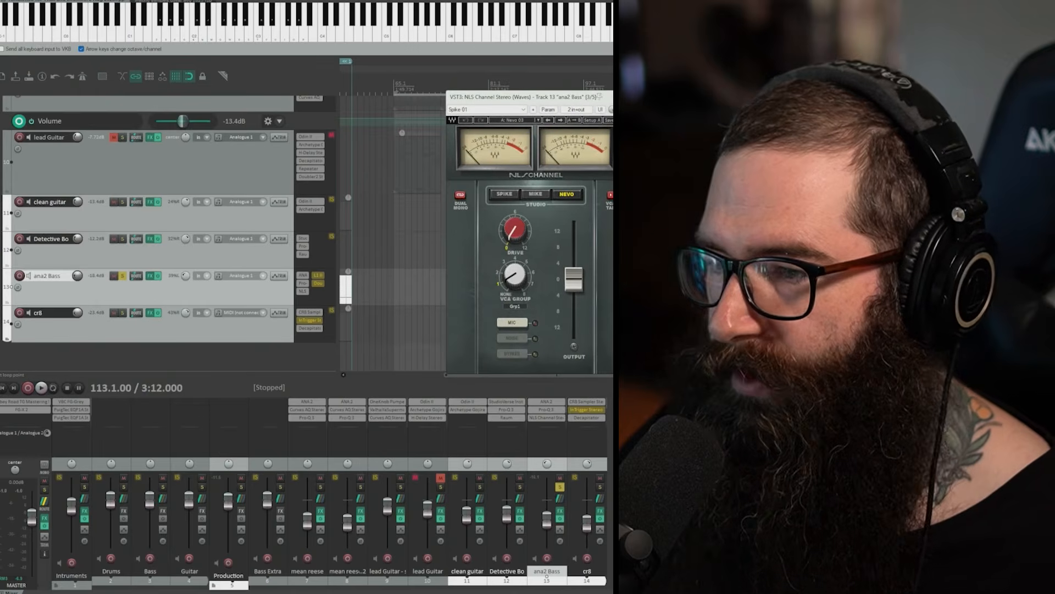
key(Escape)
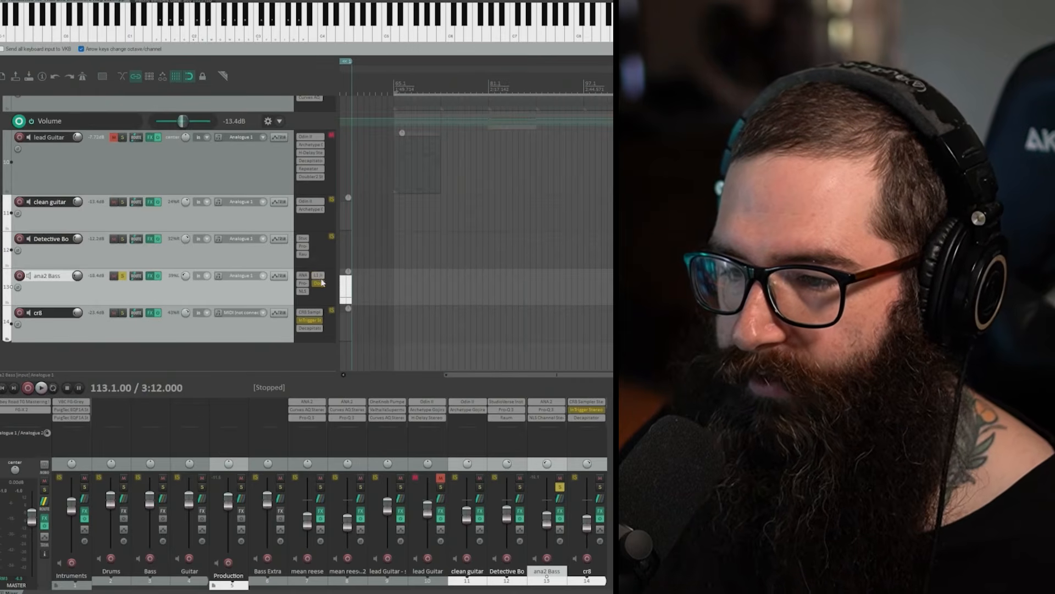
Step: Re-enable Doubler2 on ana2 Bass, view its Basic Doubler preset, and play the fully processed bass part with the plugin closed
click(318, 283)
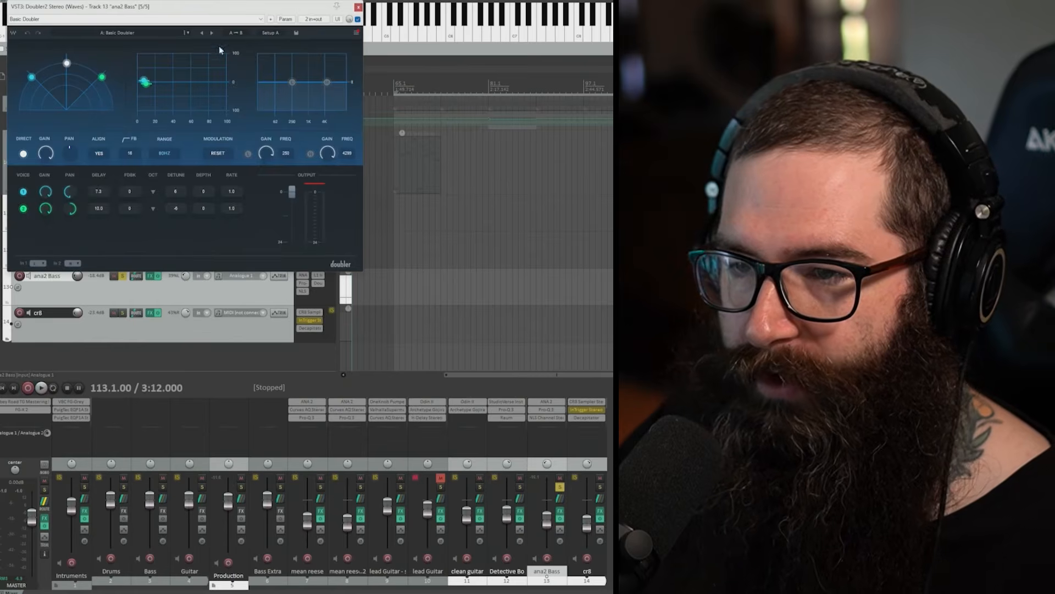
drag(137, 7, 461, 127)
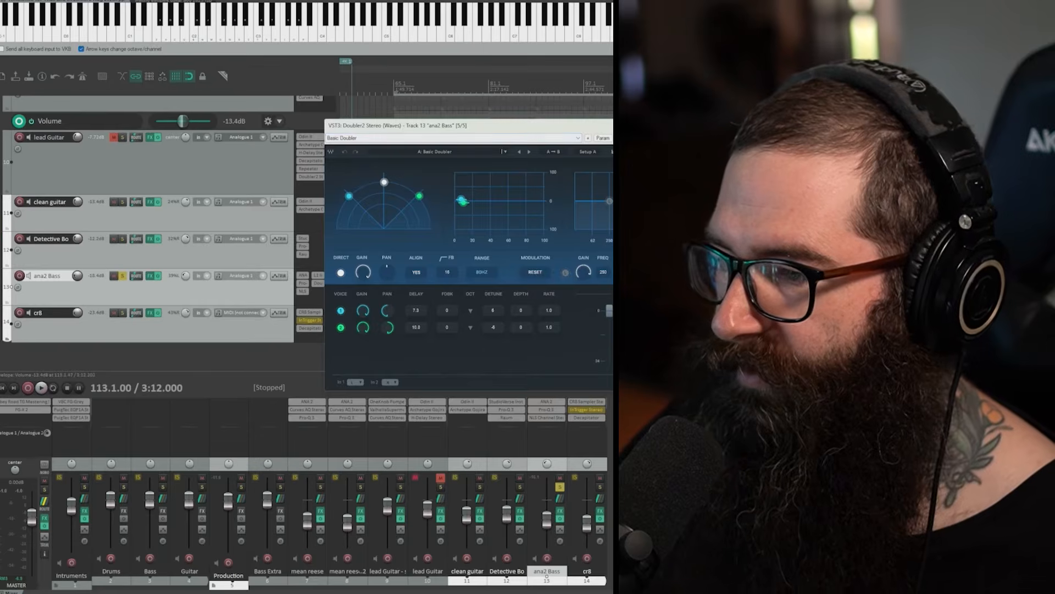
key(Escape)
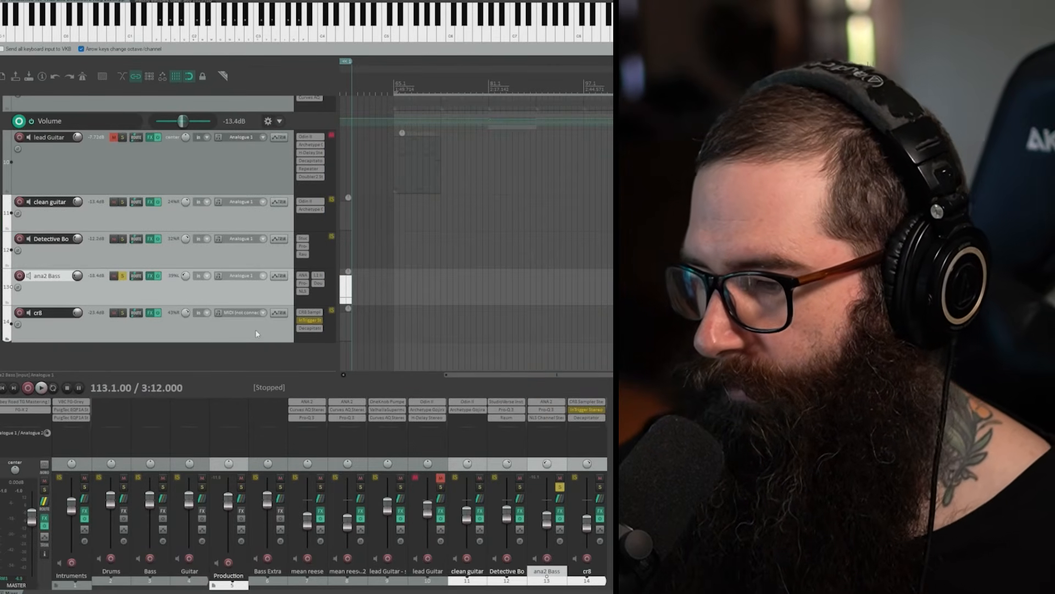
key(space)
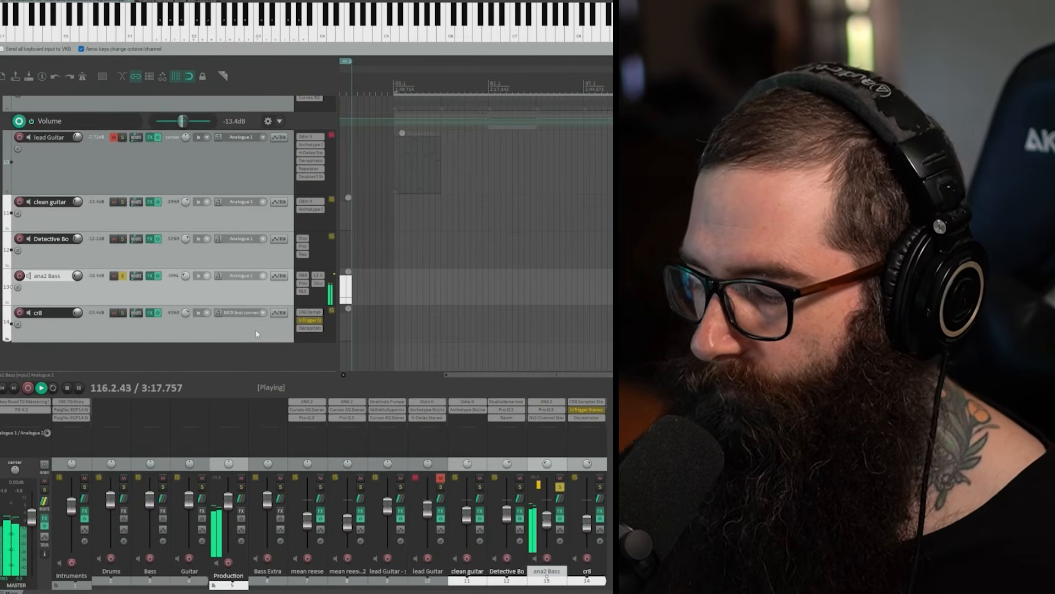
key(space)
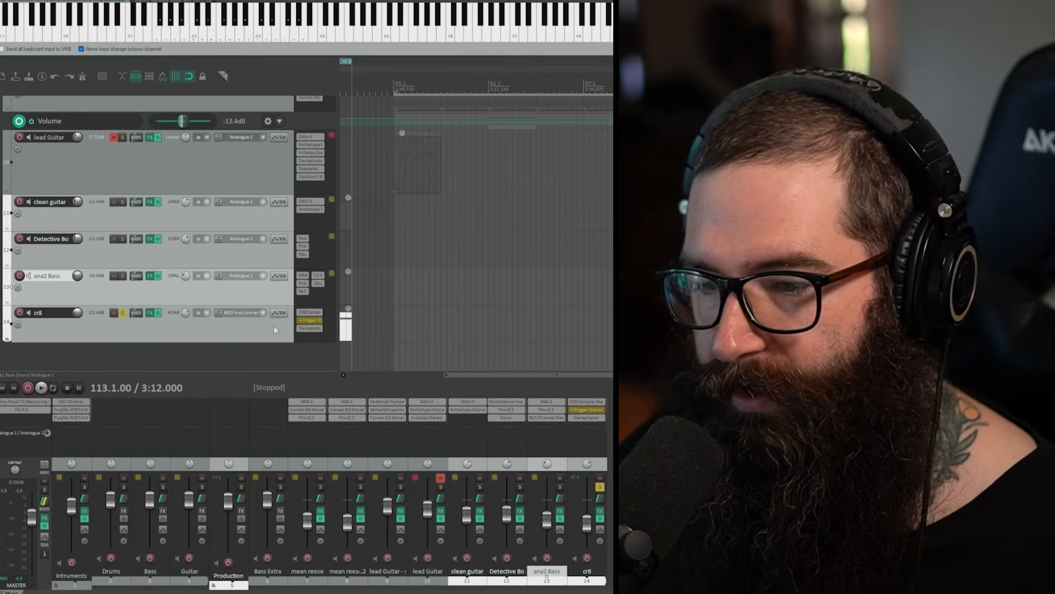
Step: View the FX Dont Release the Bats preset in the cr8 track's CR8 Sampler, look through its preset categories, and close the sampler
drag(602, 121, 607, 128)
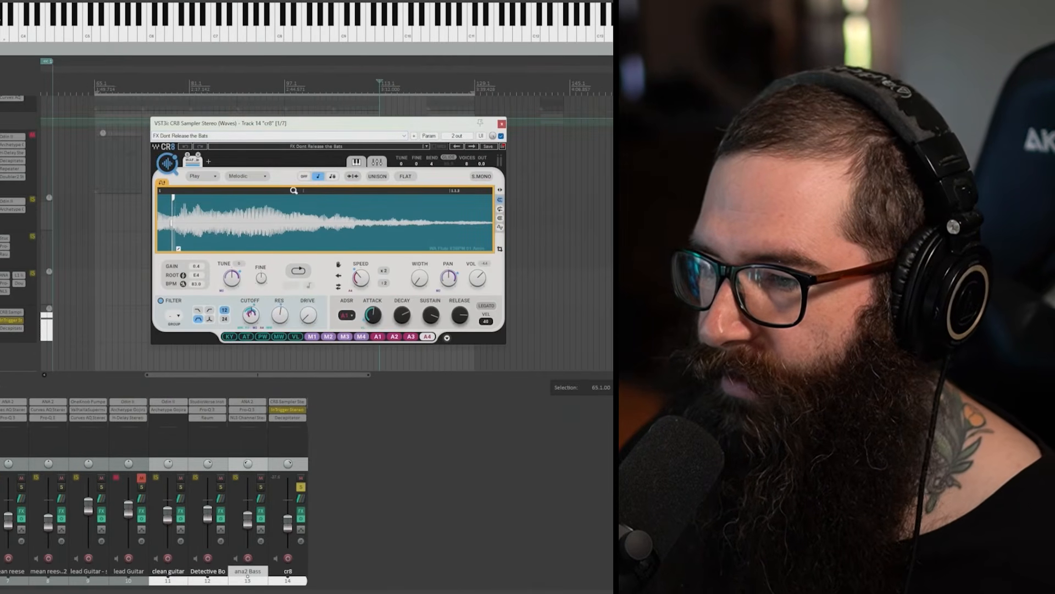
click(322, 151)
mouse_move(363, 303)
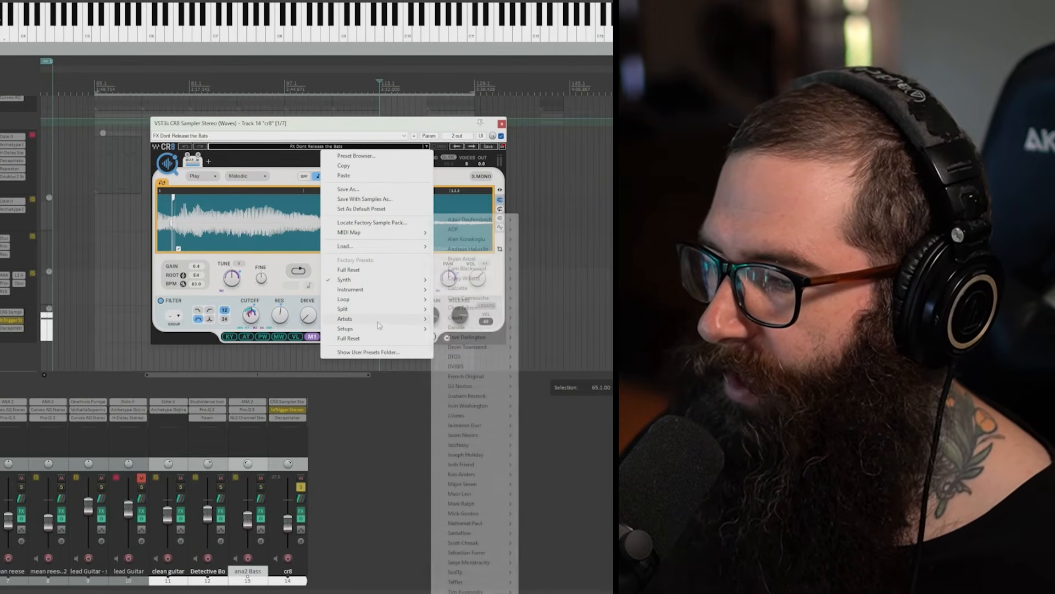
click(260, 125)
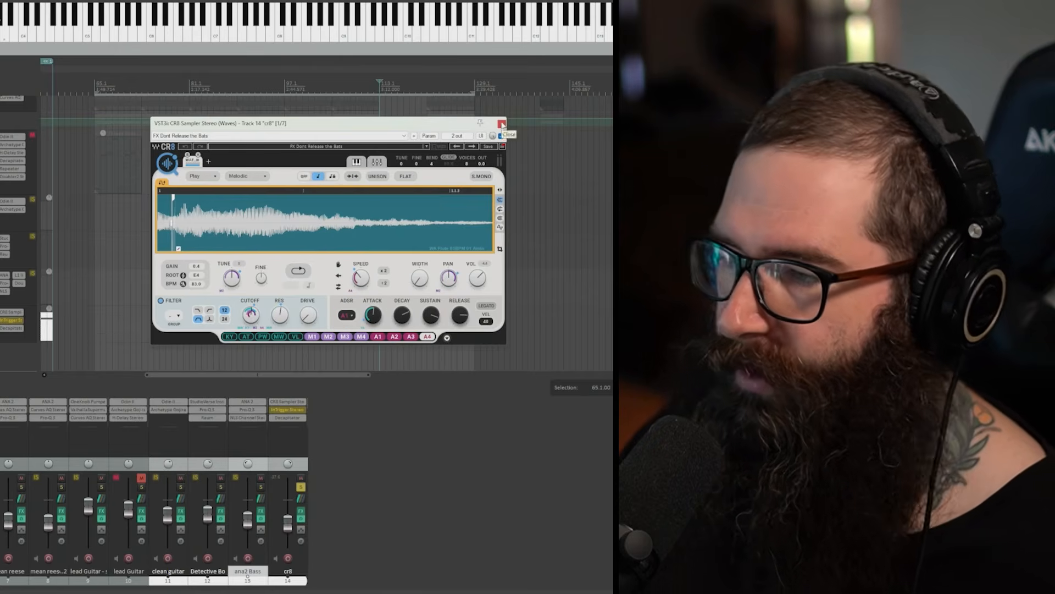
click(502, 125)
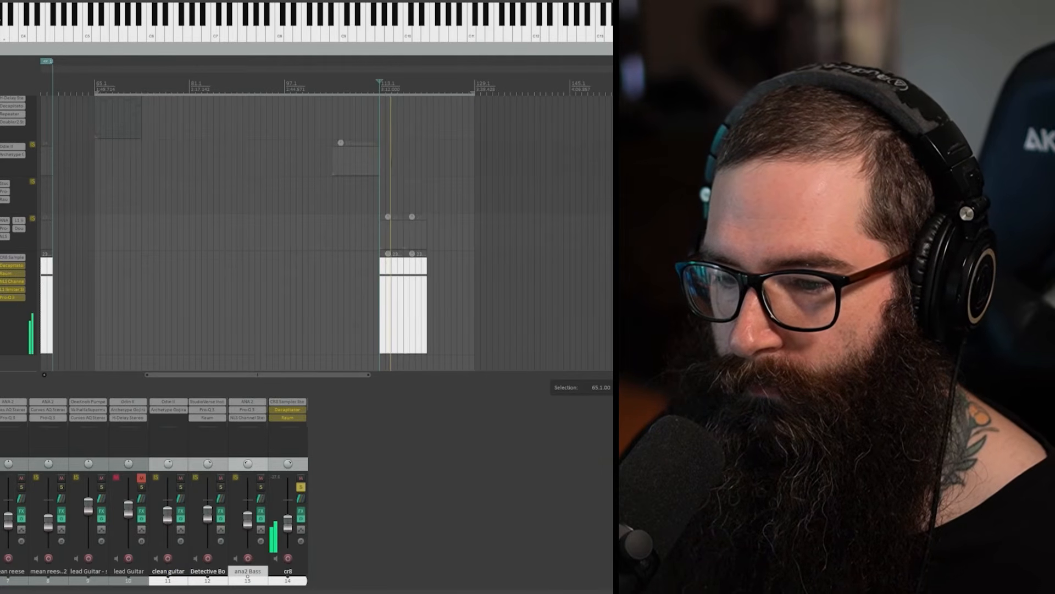
Step: Re-enable Decapitator on the cr8 track and view its settings during playback, then open Raum and close Decapitator
click(11, 266)
drag(74, 103, 191, 107)
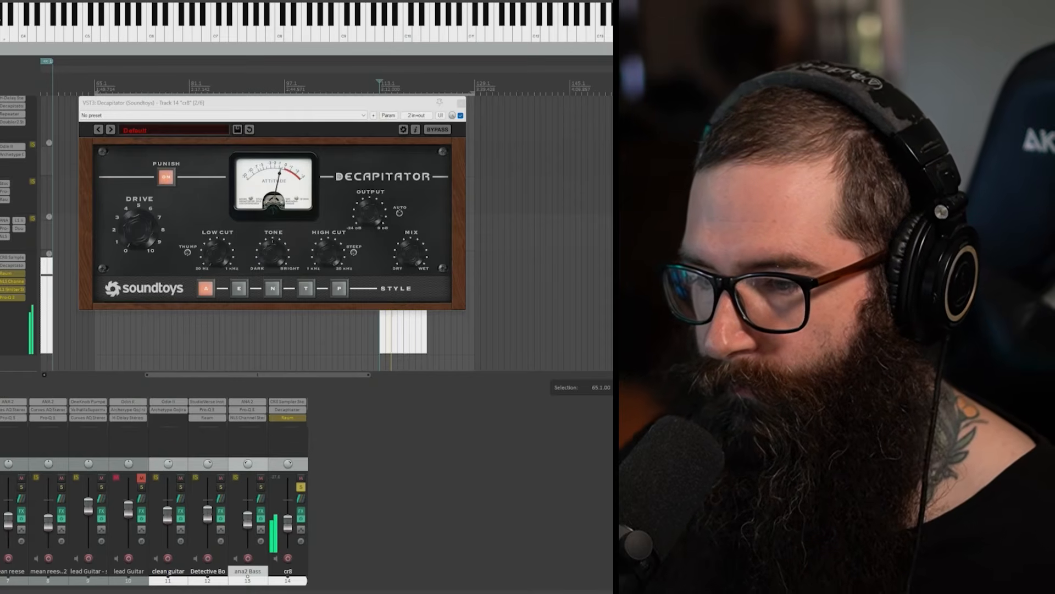
click(11, 273)
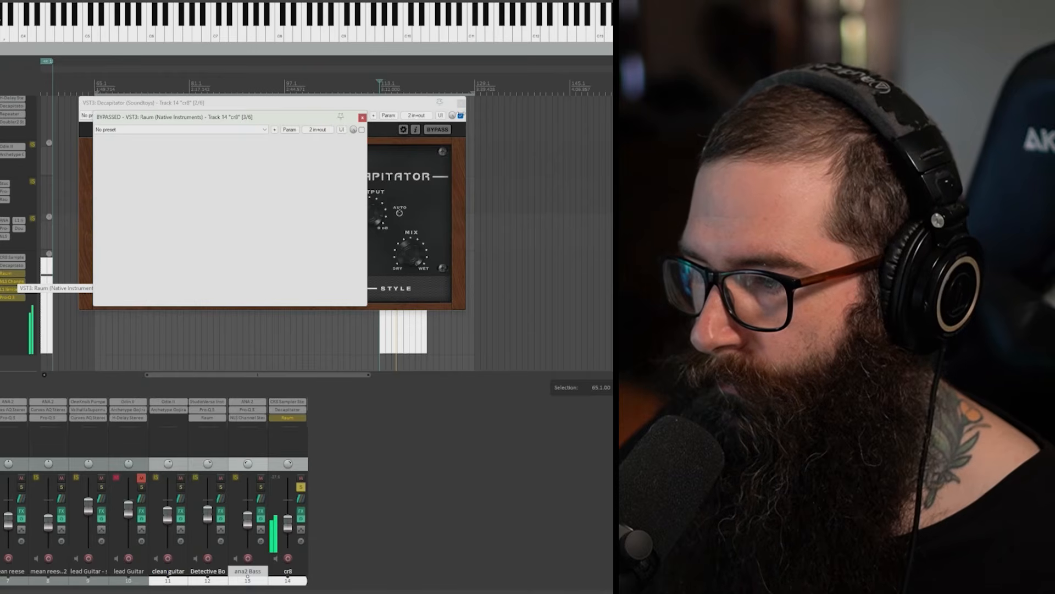
click(461, 103)
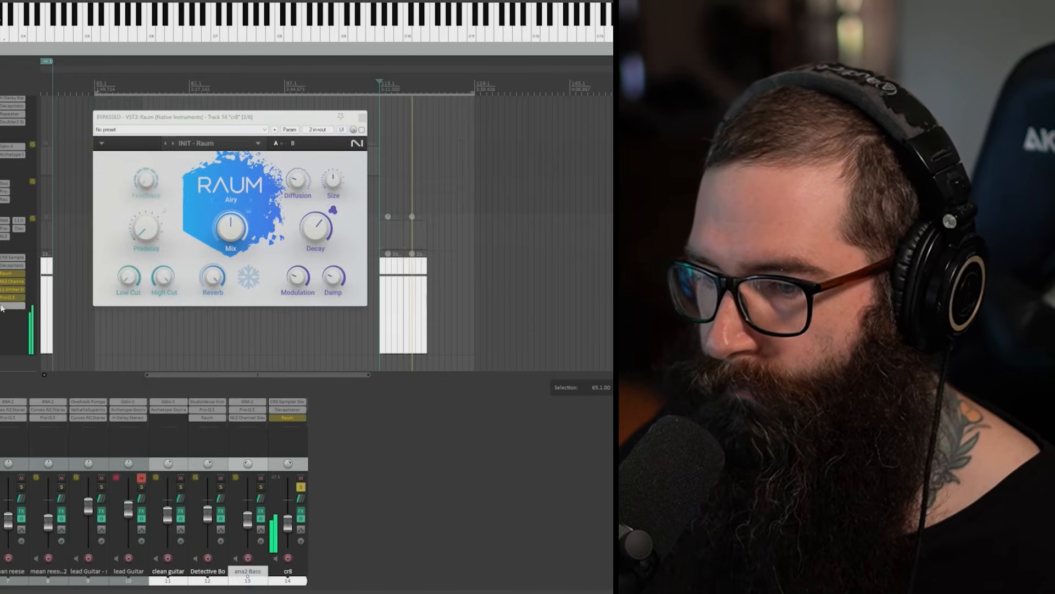
Step: Compare the cr8 track's playback with the Raum reverb on and bypassed, leaving Raum enabled
shift+click(15, 275)
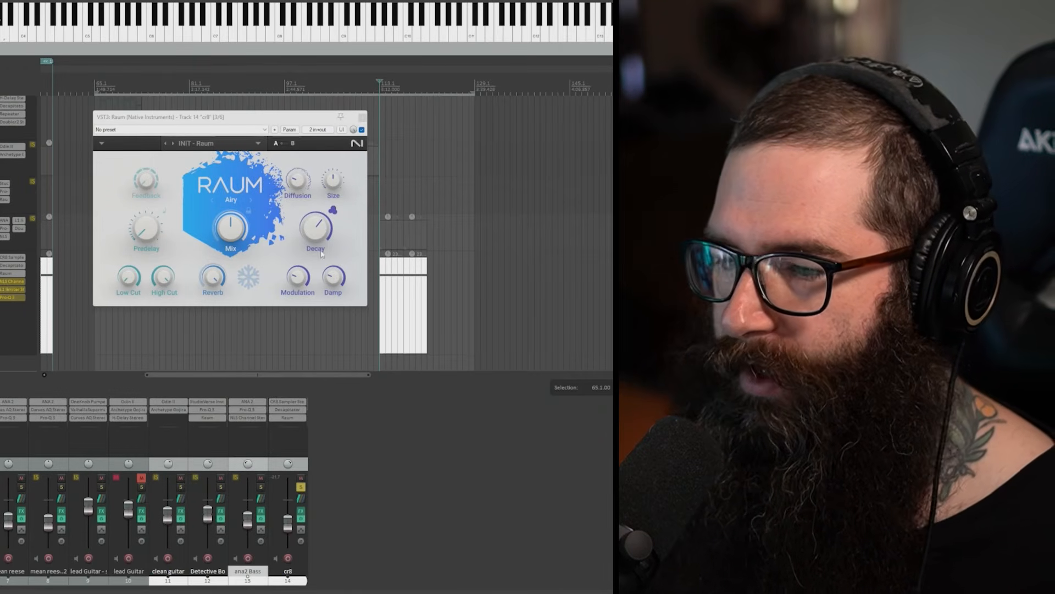
shift+click(14, 273)
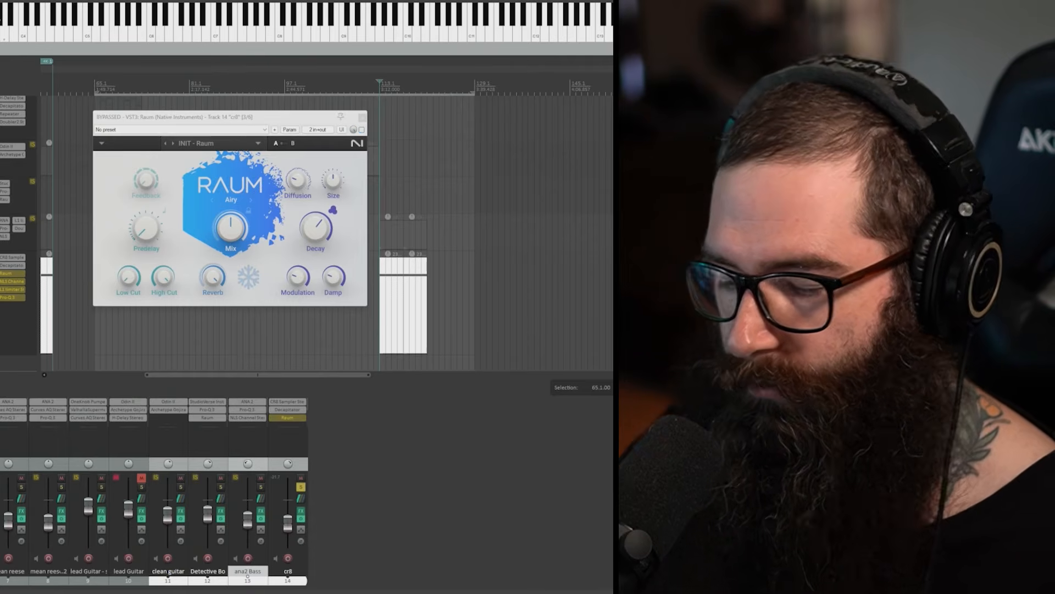
key(space)
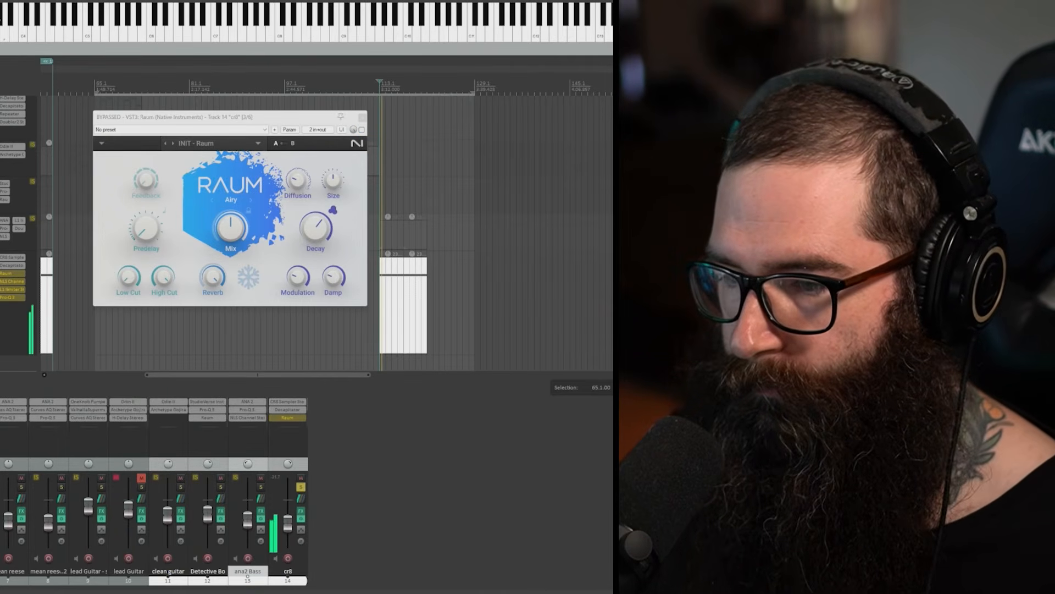
shift+click(14, 275)
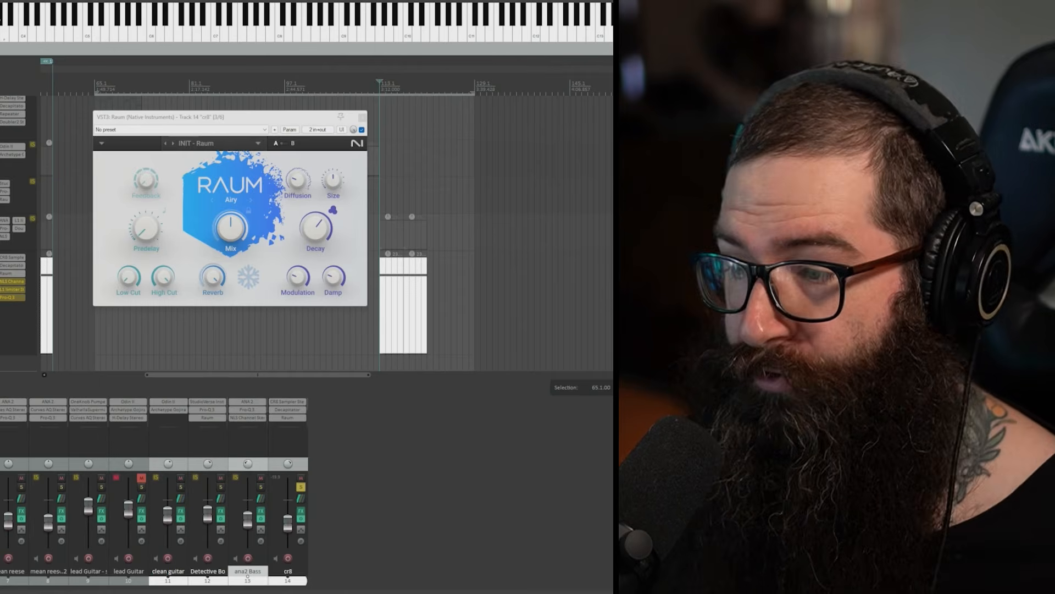
Step: Re-enable NLS Channel, the L1 limiter and Pro-Q 3 on the cr8 track, inspect the EQ curve, and close the plugin windows
click(16, 283)
click(282, 132)
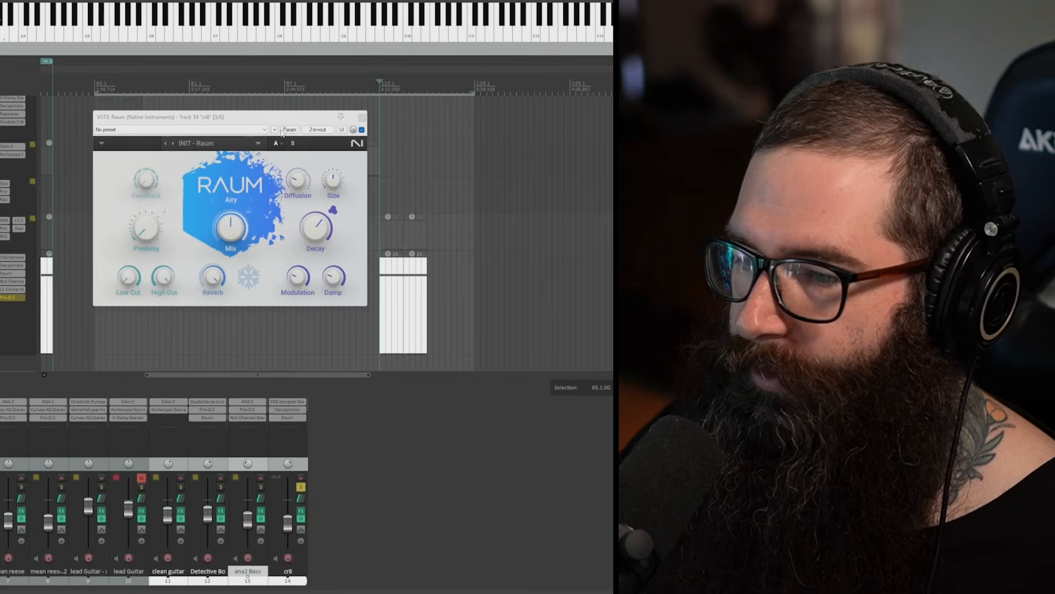
click(17, 298)
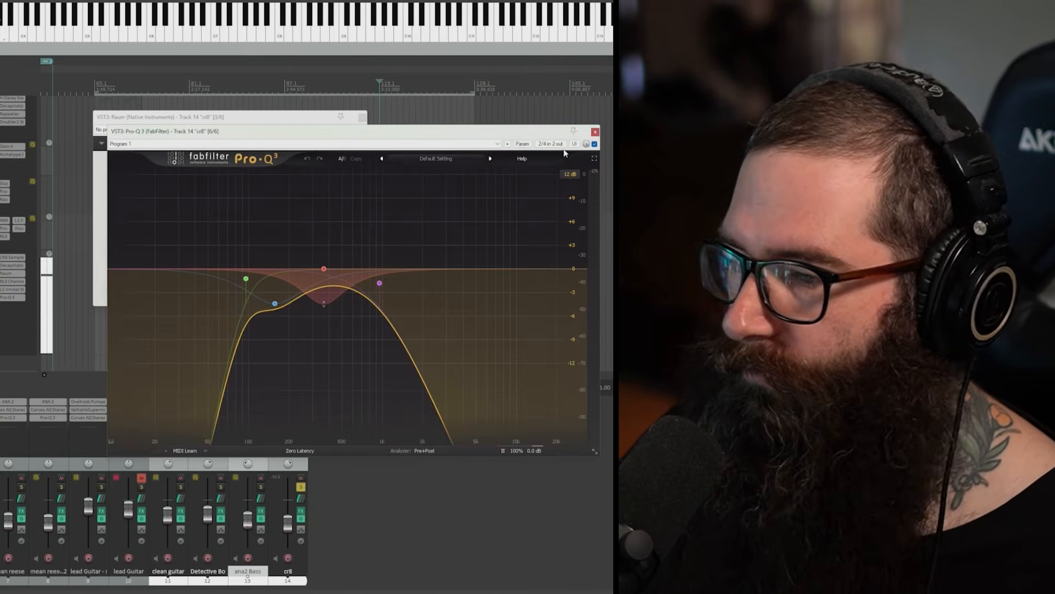
click(595, 132)
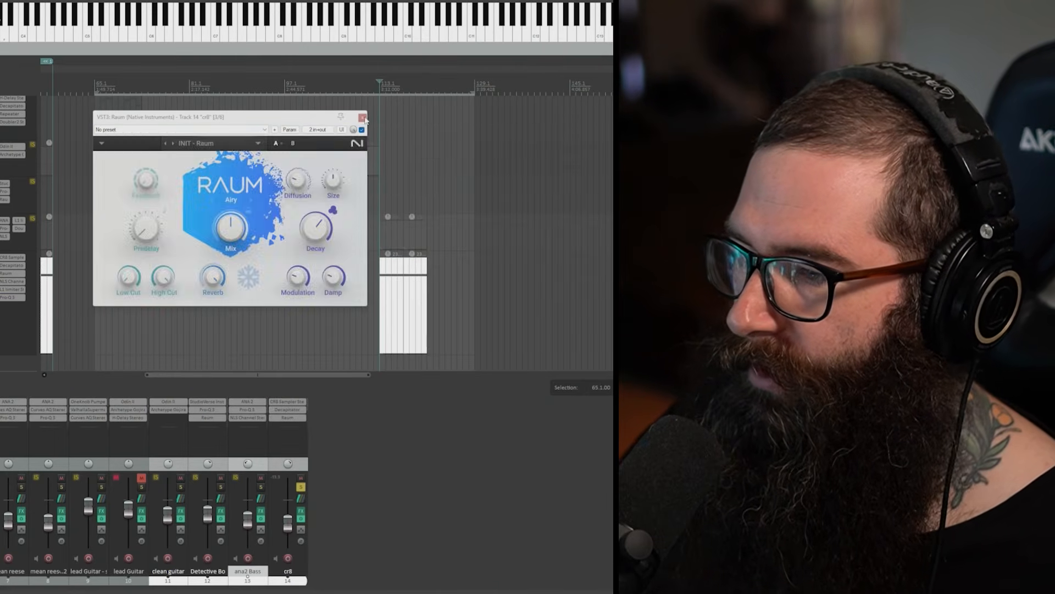
click(363, 118)
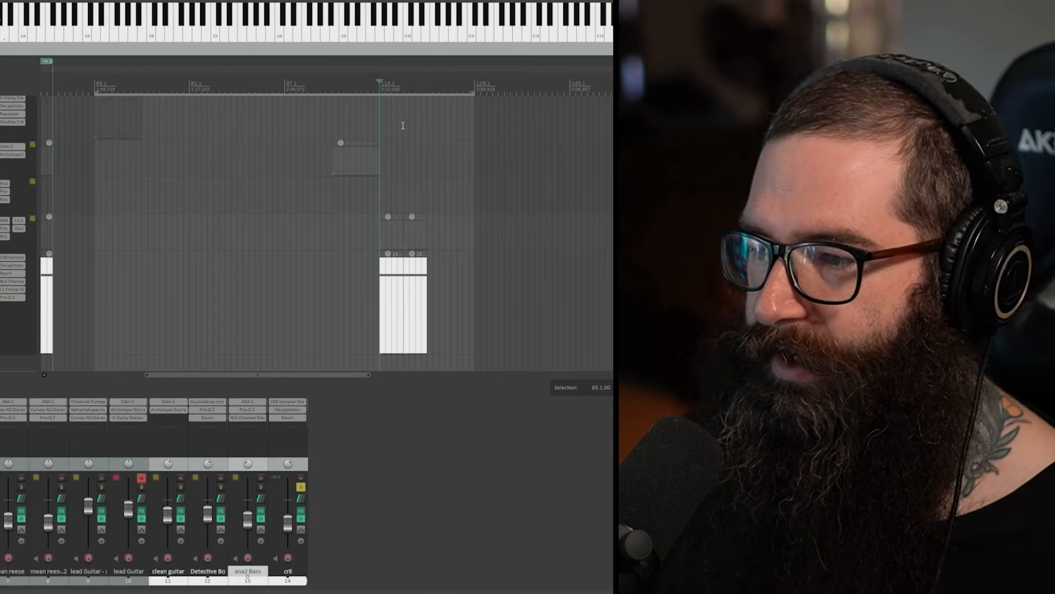
Step: Play the processed cr8 track, add ana2 Bass to the solo, and audition both together from bar 113 before stopping playback
key(space)
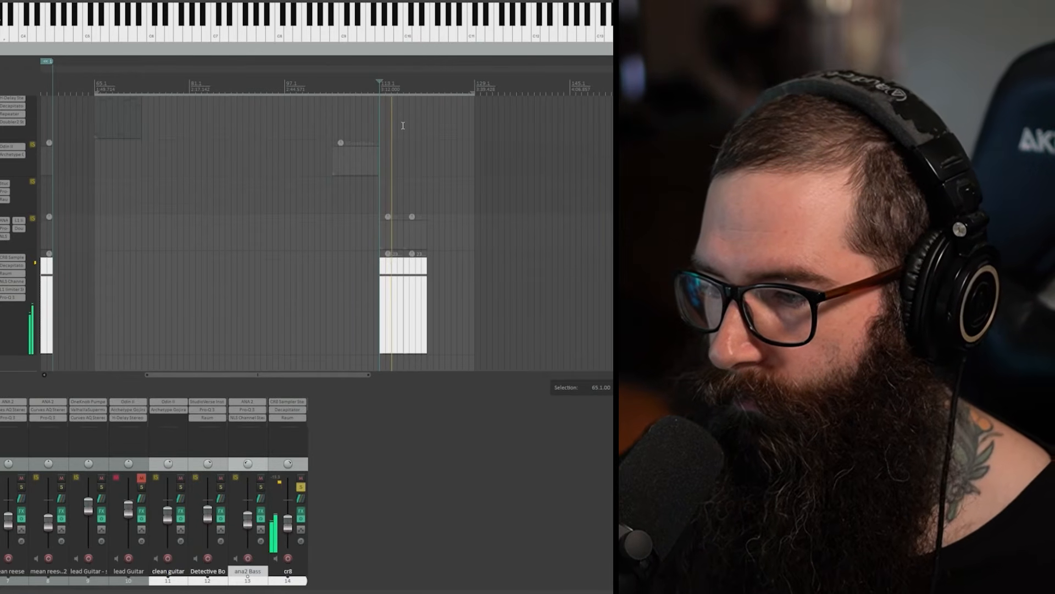
click(260, 487)
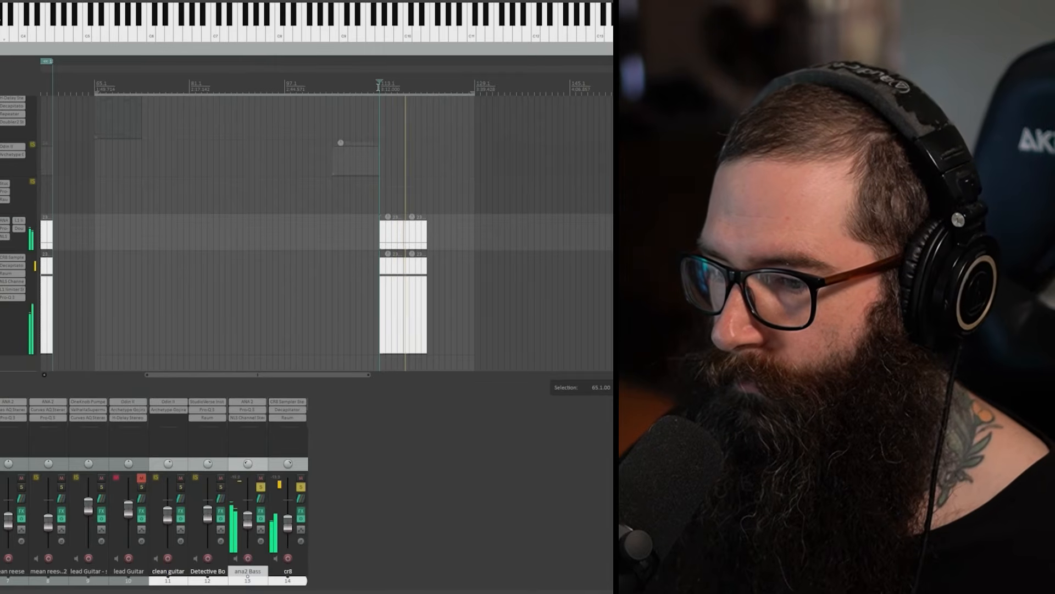
key(space)
key(space)
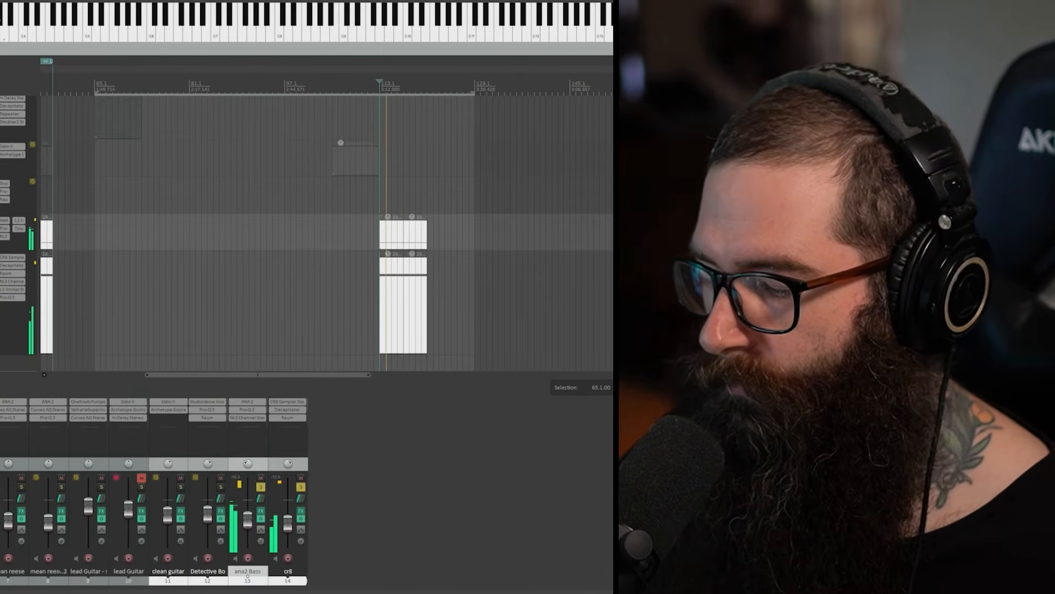
key(space)
key(space)
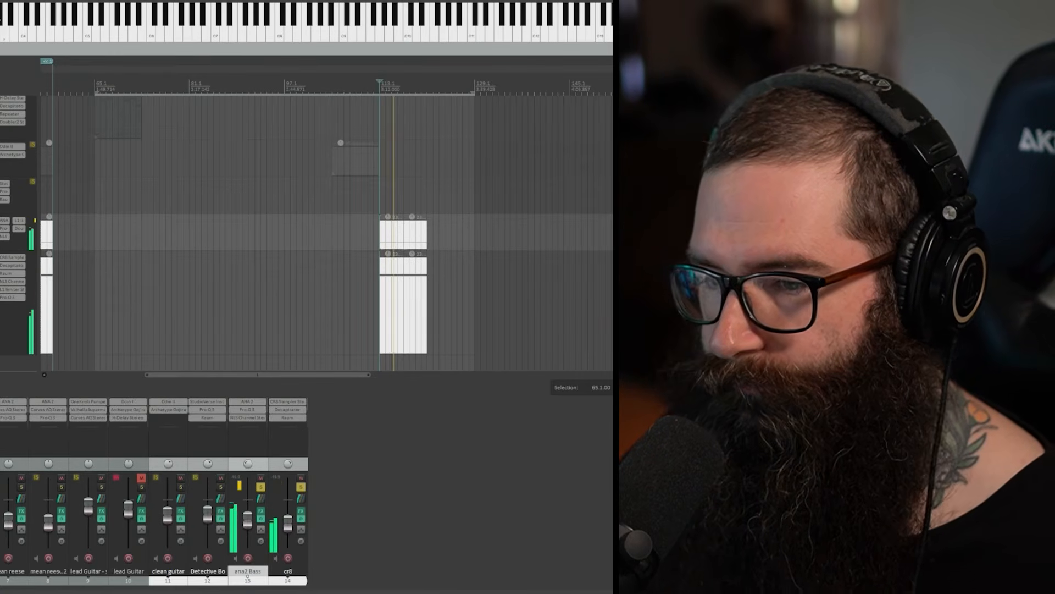
key(minus)
key(minus)
key(minus)
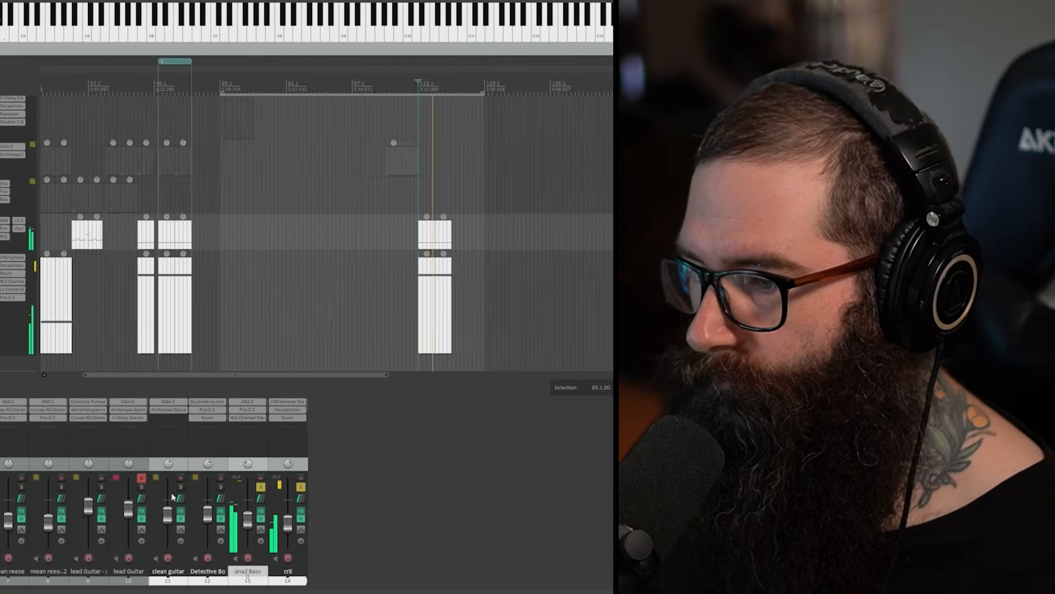
scroll(259, 434, up, 5)
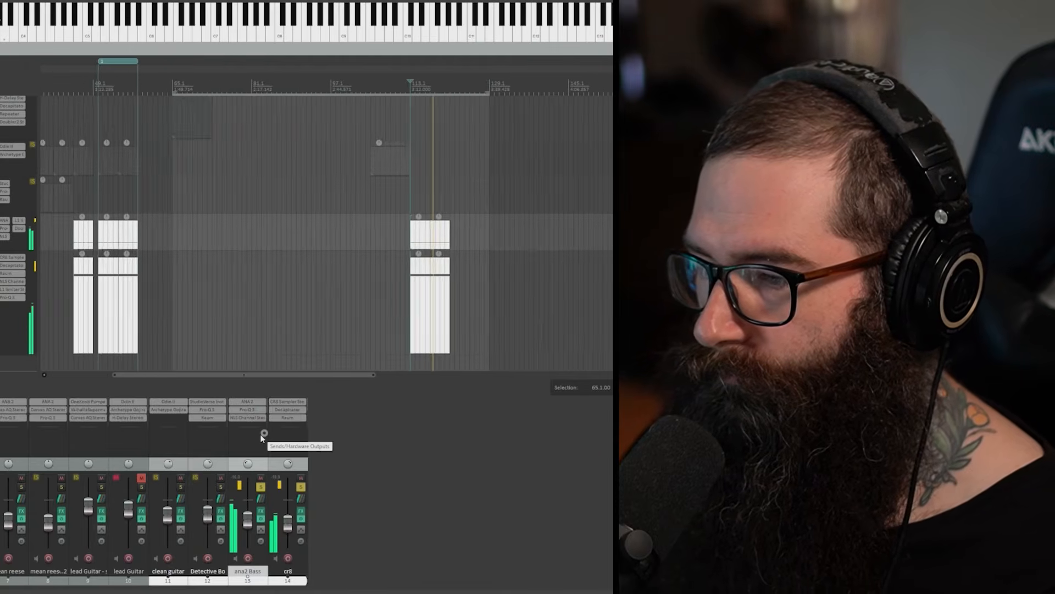
key(plus)
key(plus)
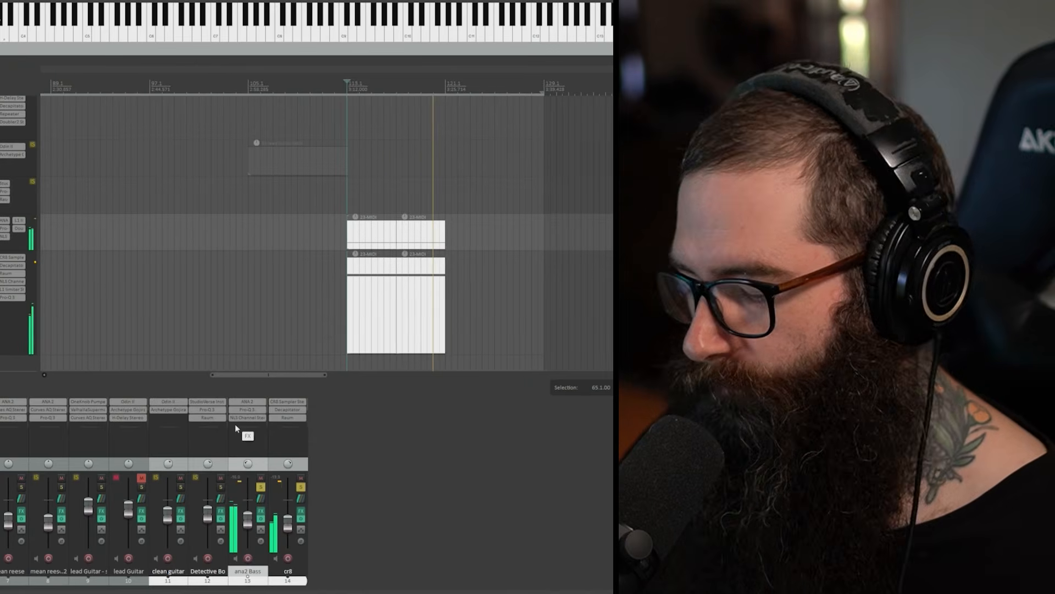
key(space)
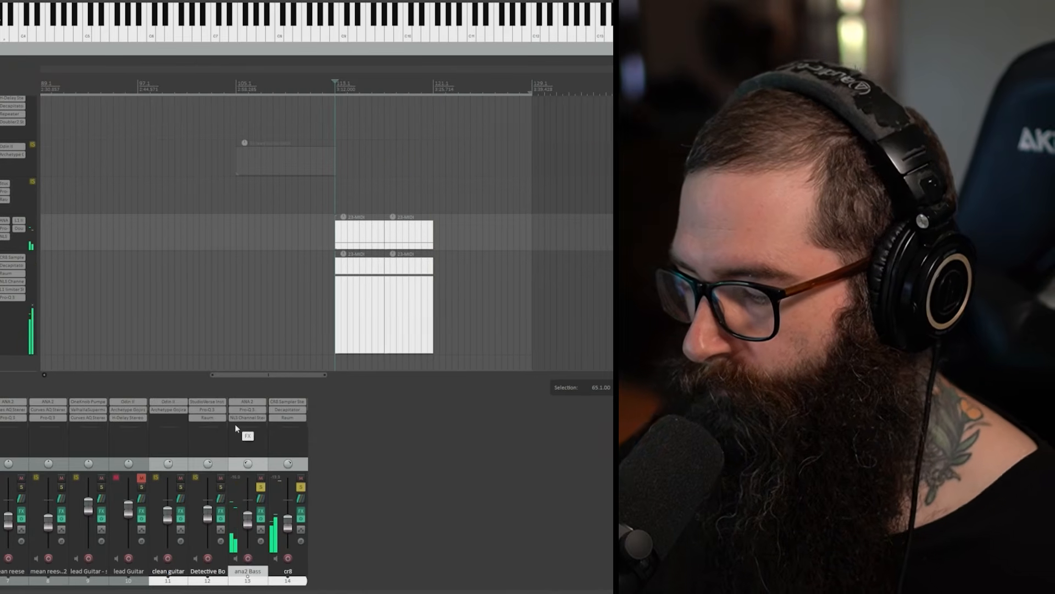
Step: Place the edit cursor at the start of the marked region near bar 50 in the arrangement
scroll(235, 423, down, 2)
scroll(275, 399, down, 4)
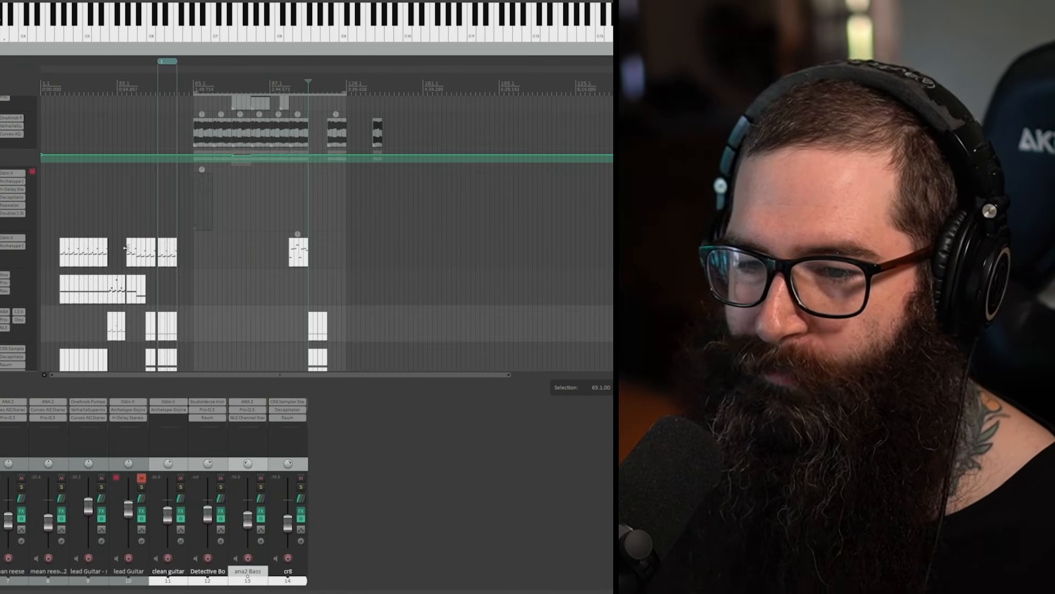
scroll(85, 275, down, 1)
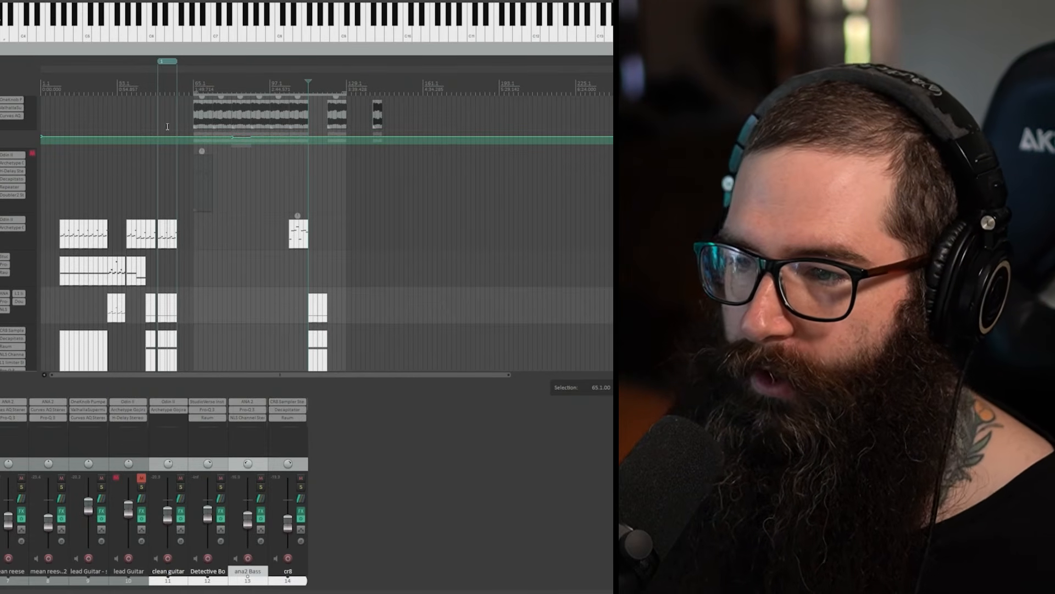
click(160, 88)
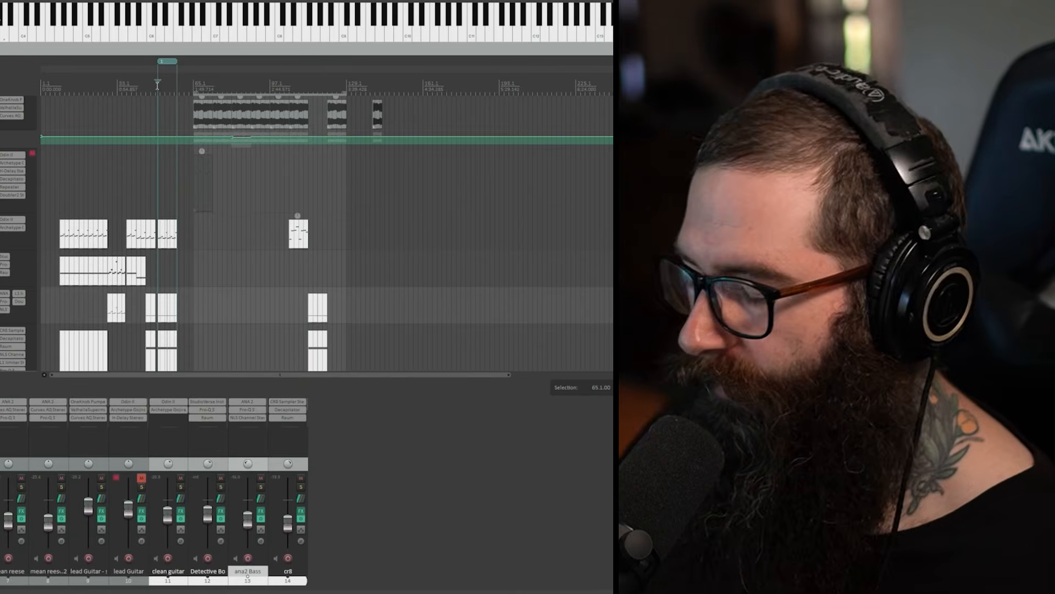
Step: Play the clean guitar, ana2 Bass and cr8 tracks together from bar 50, then stop playback
scroll(162, 97, up, 1)
scroll(161, 98, up, 4)
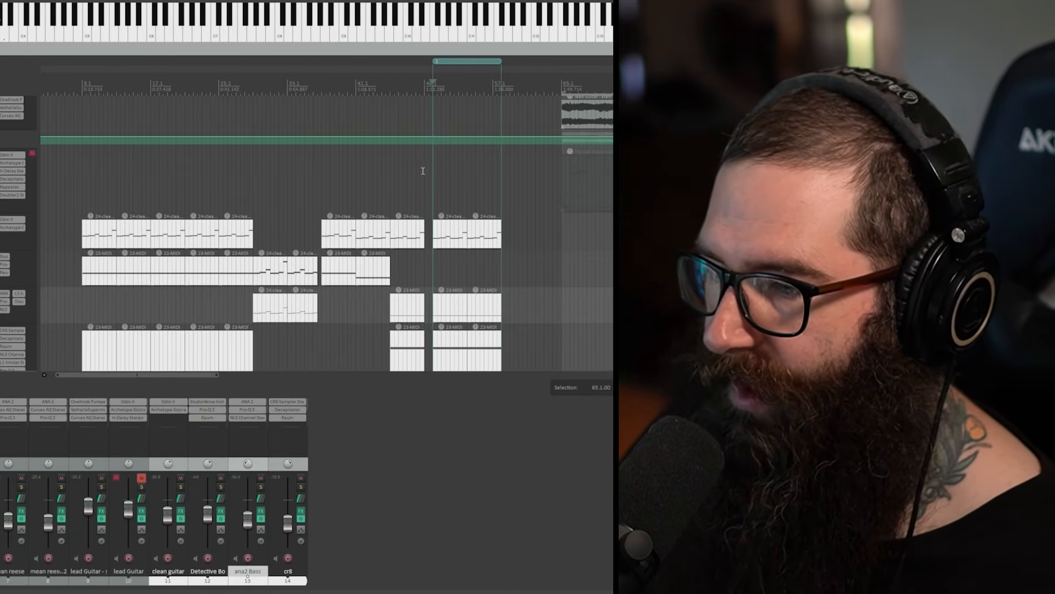
scroll(176, 97, down, 1)
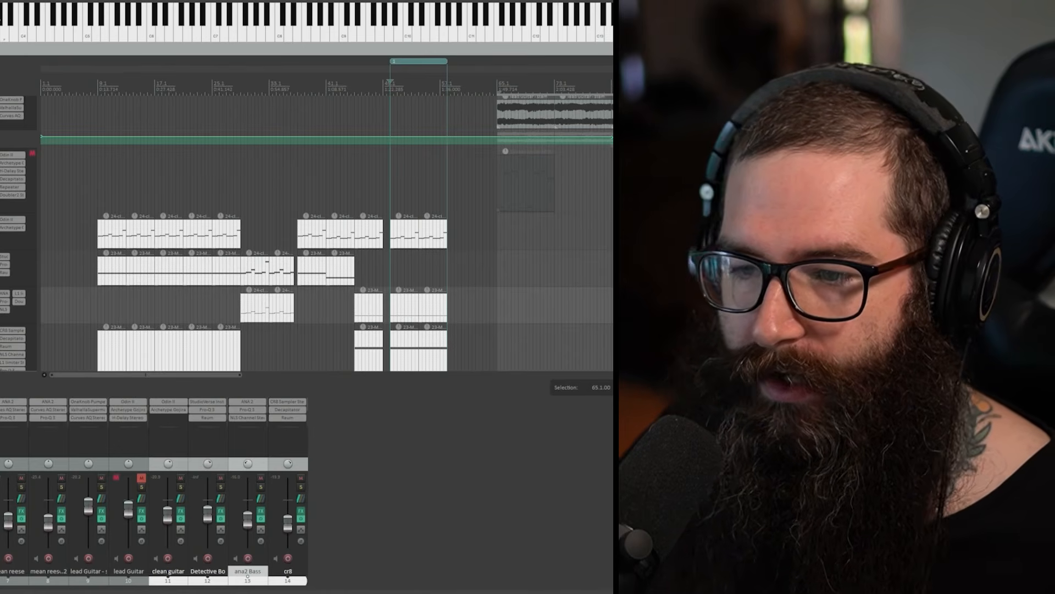
scroll(327, 231, down, 1)
scroll(327, 231, down, 1)
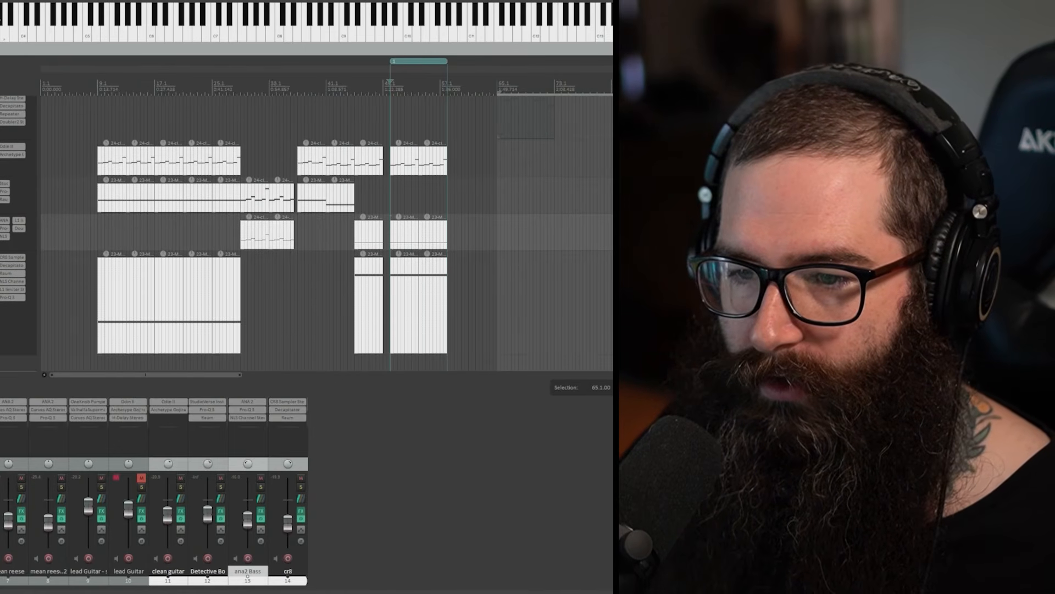
key(Down)
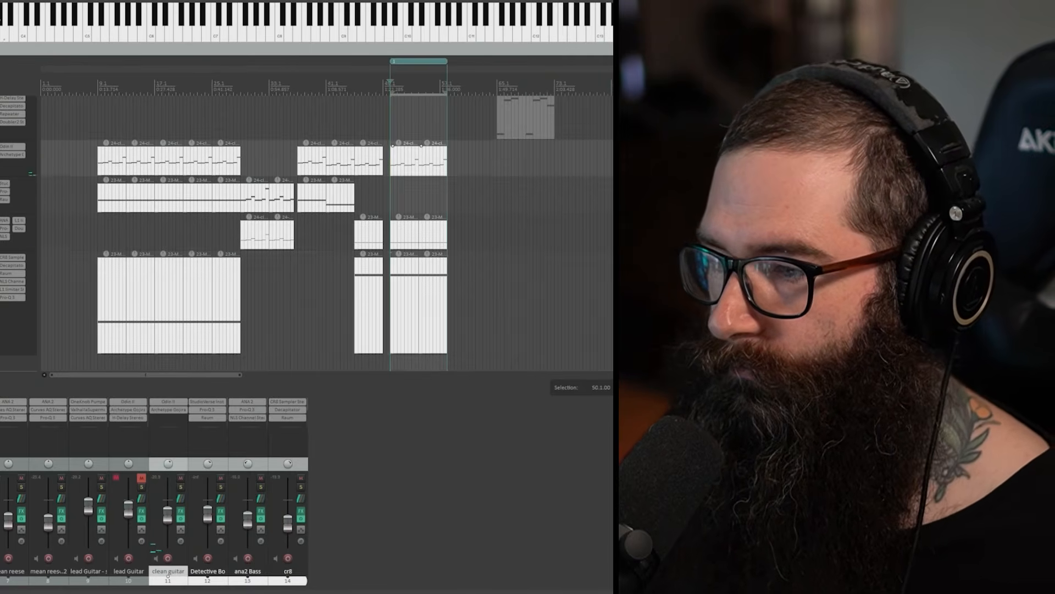
key(space)
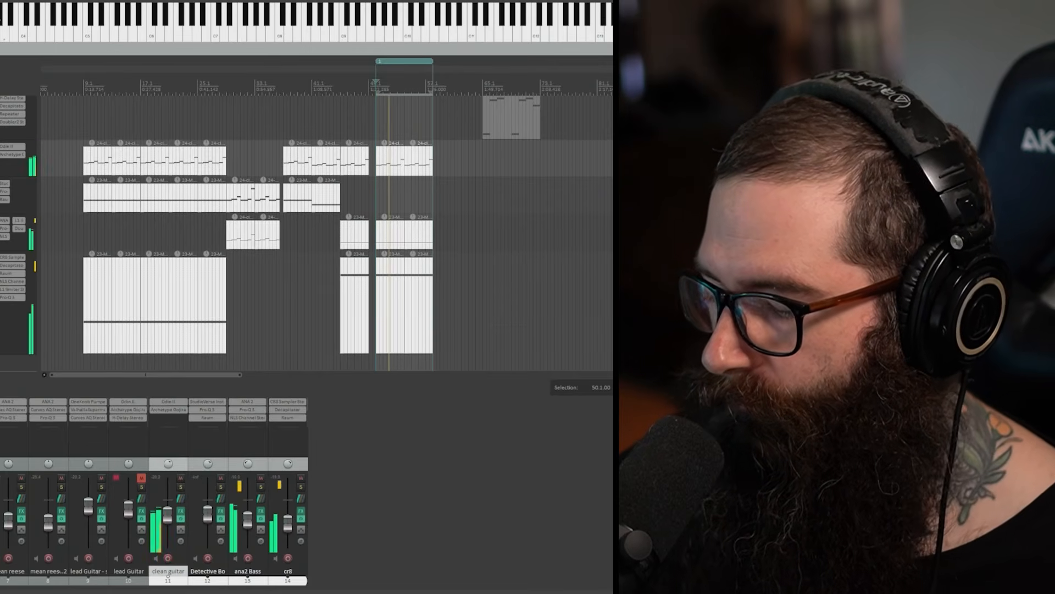
key(space)
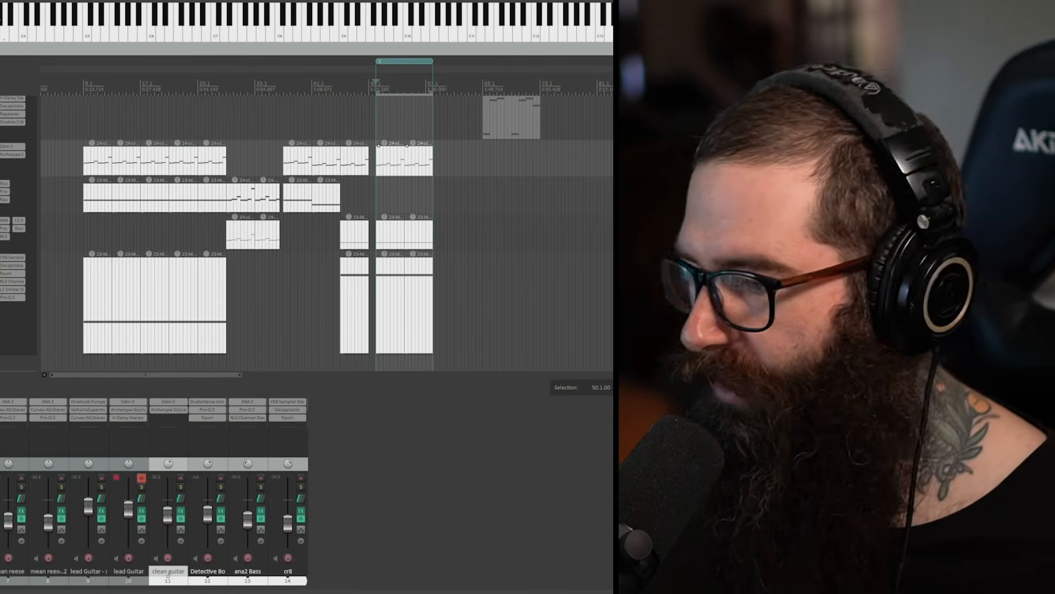
Step: Look through the harm noise project's track list and clear the solos on its tracks
scroll(327, 233, up, 4)
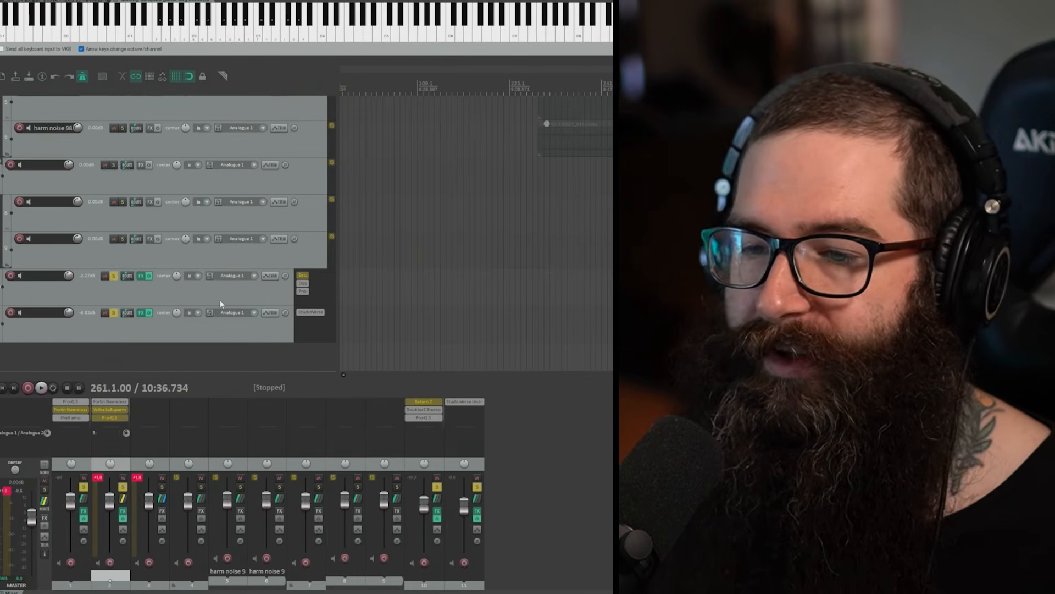
scroll(211, 292, up, 5)
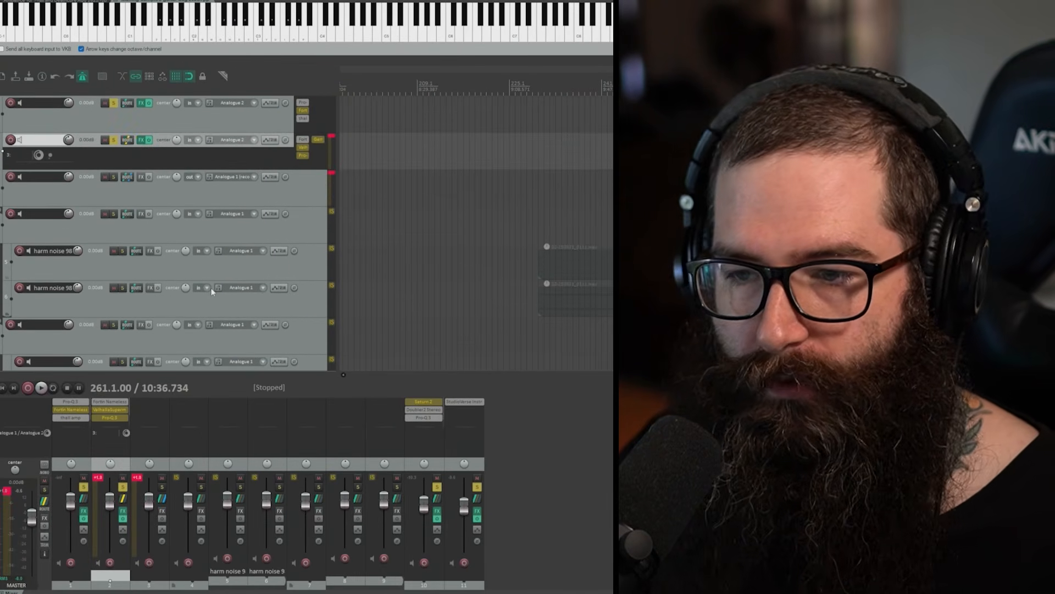
scroll(211, 292, down, 1)
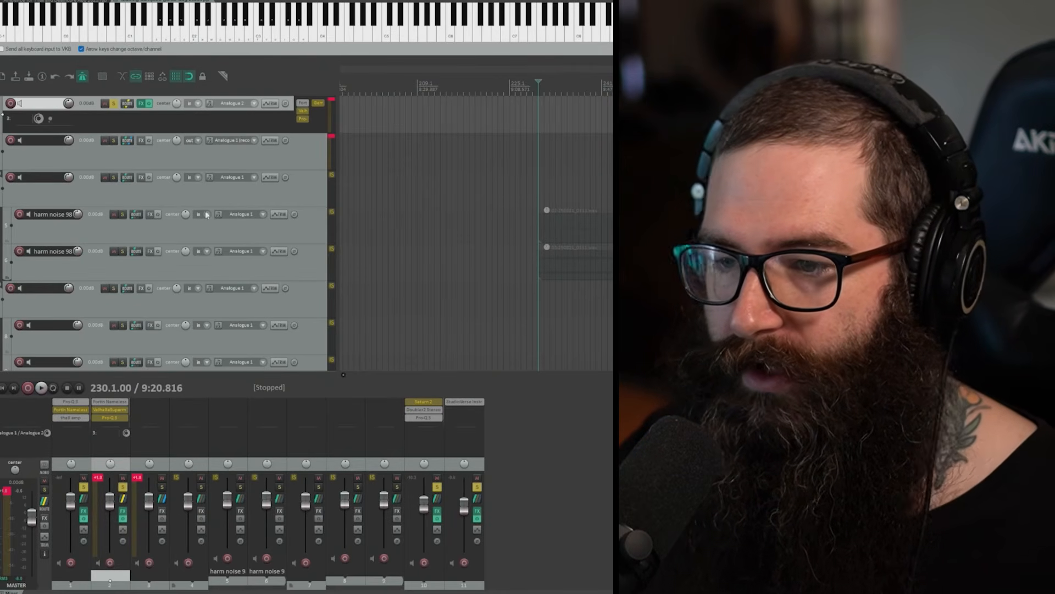
scroll(110, 232, down, 3)
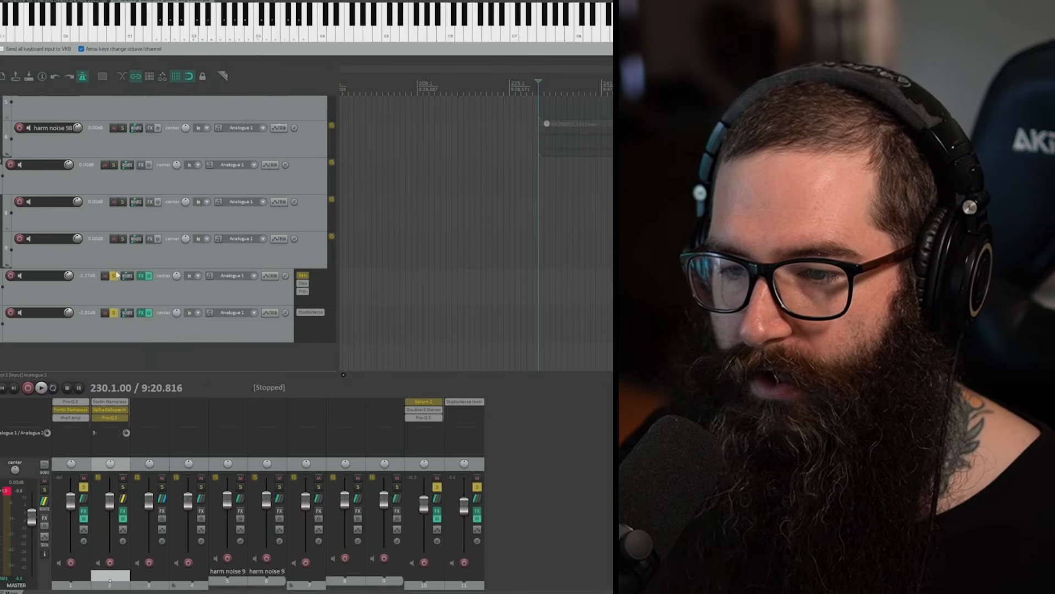
click(117, 275)
scroll(132, 289, up, 3)
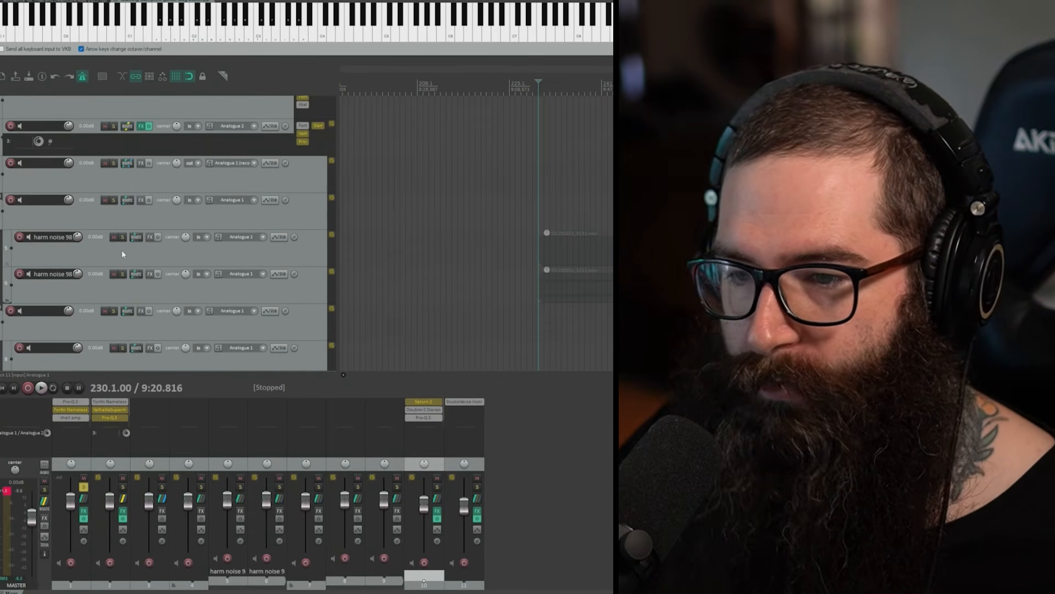
scroll(124, 234, up, 1)
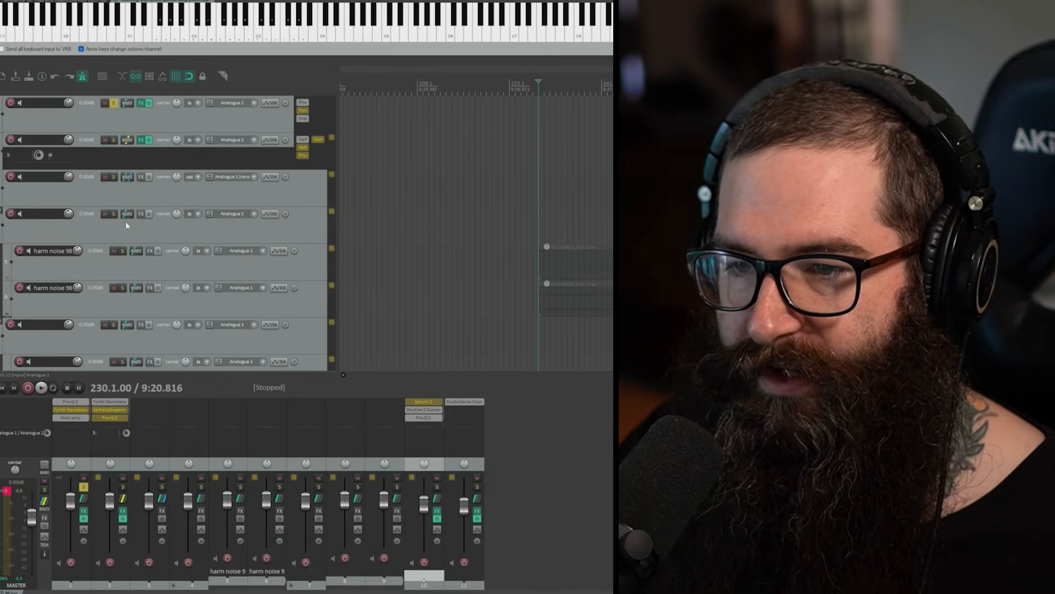
click(115, 104)
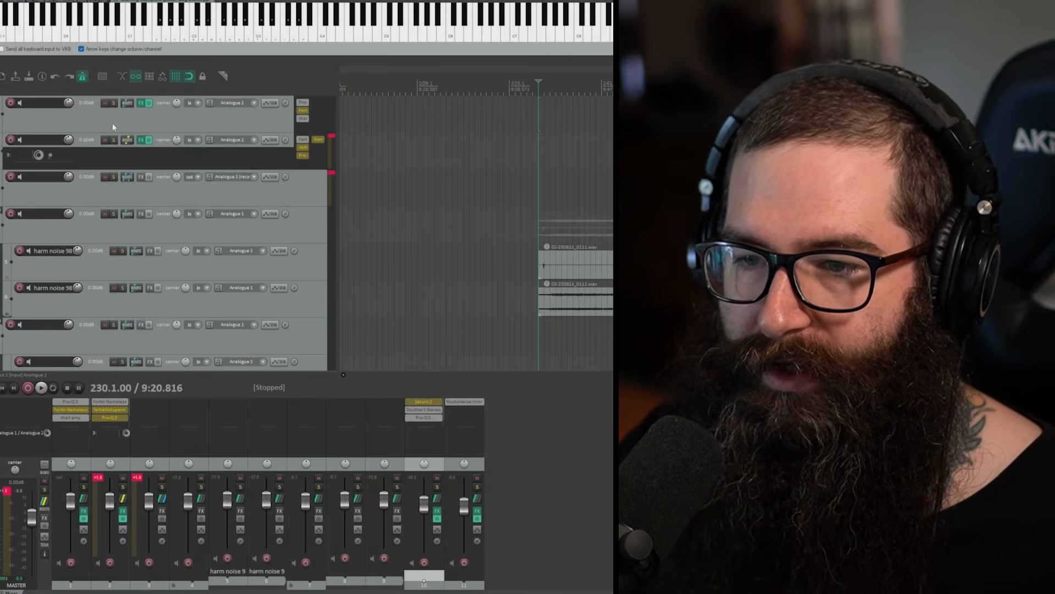
Step: Name the first track AMP, view its thall amp plugin settings, and close the plugin window
click(100, 133)
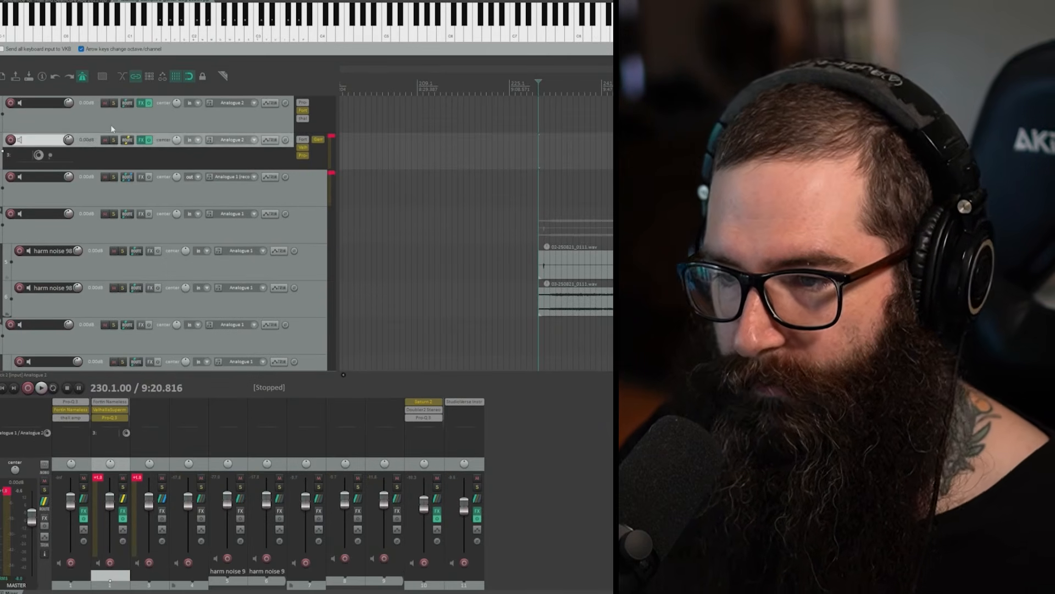
click(111, 129)
click(304, 119)
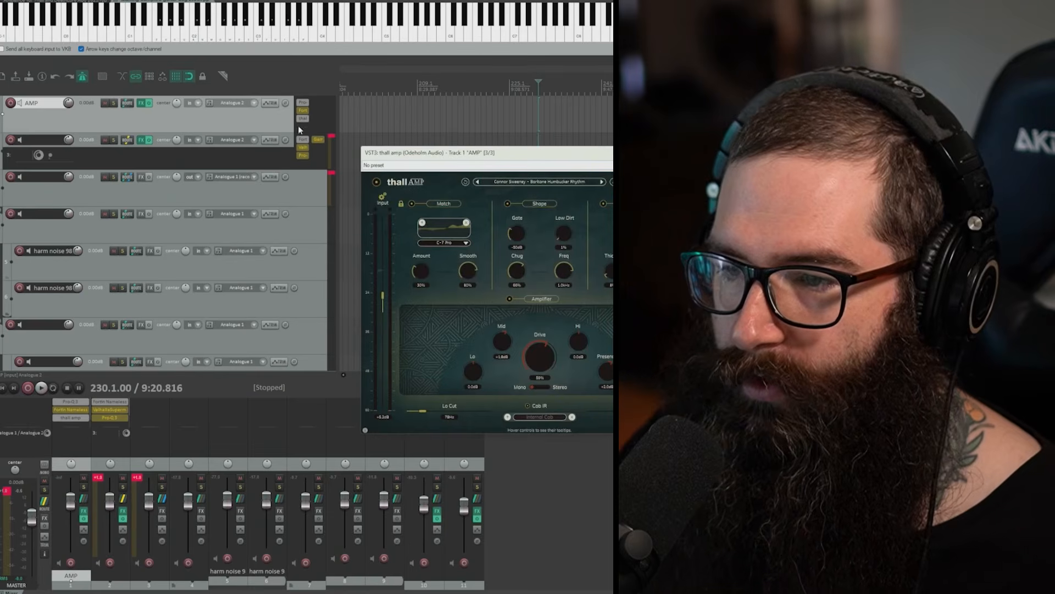
click(302, 119)
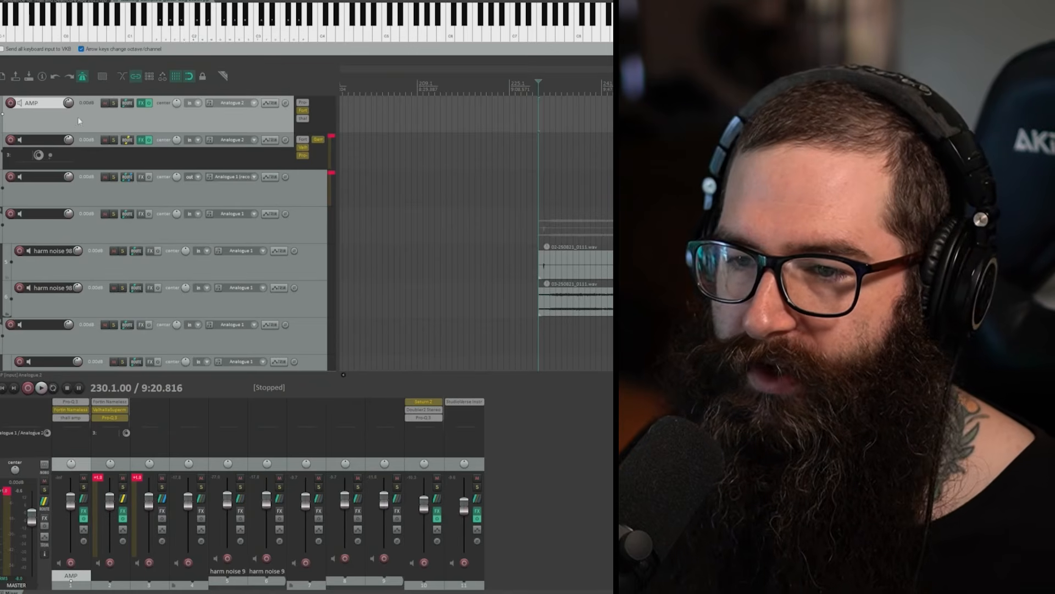
Step: Rename the second track as Clean amp
click(85, 144)
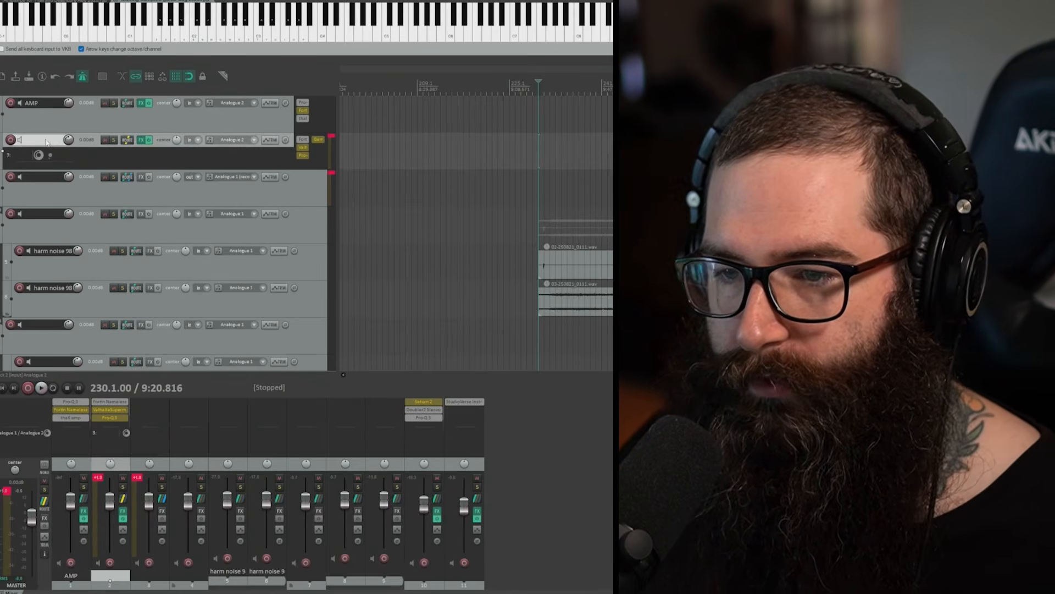
double_click(46, 140)
text(Clean amp)
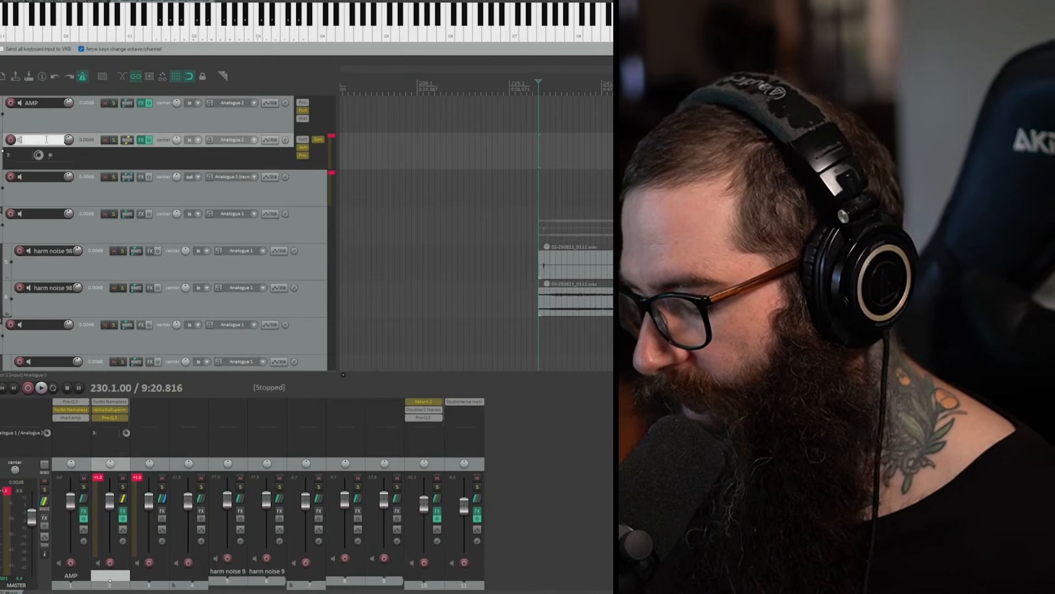
key(Return)
Step: Open Fortin Nameless Suite X on the Clean amp track and select the Neural DSP preset Clean and Ambient
click(300, 140)
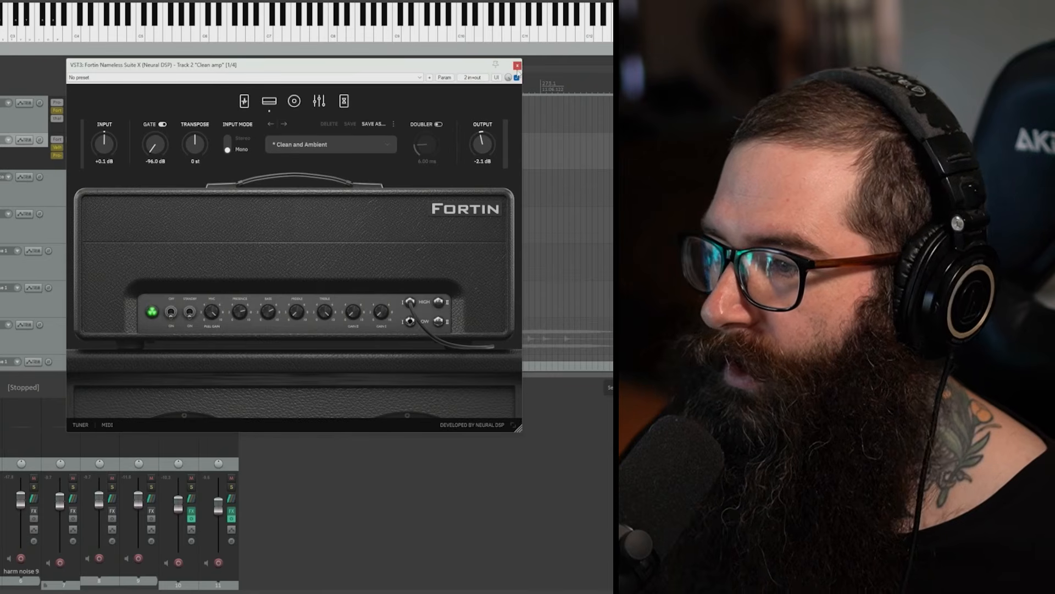
click(330, 144)
mouse_move(355, 212)
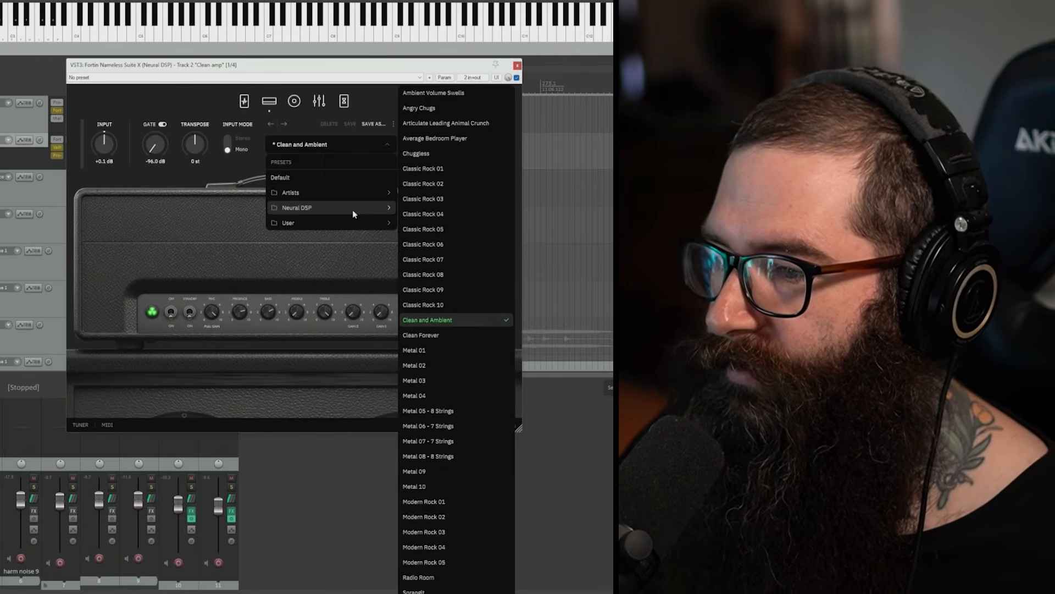
click(446, 320)
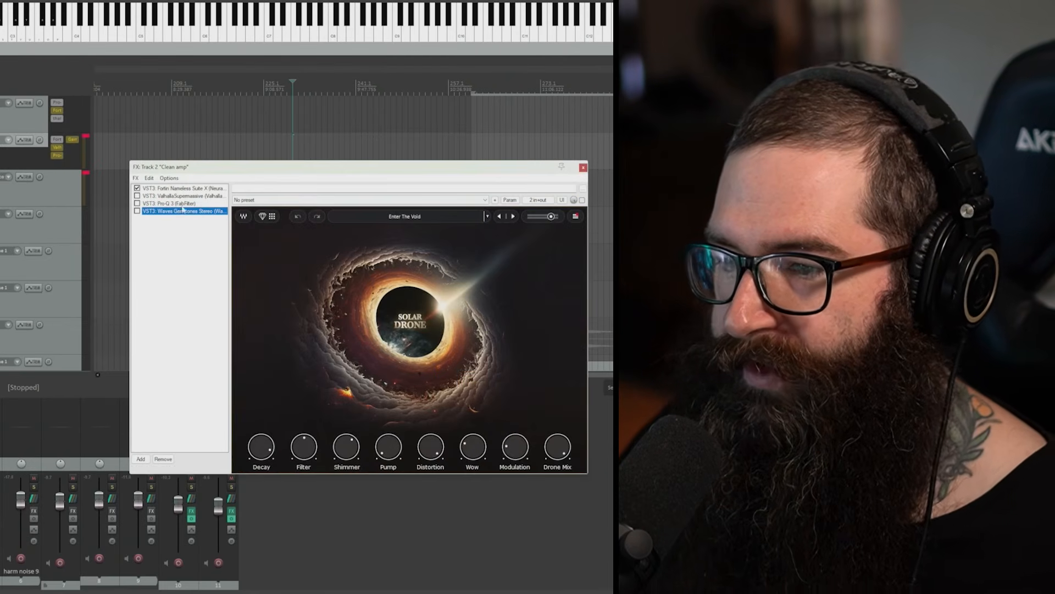
Step: View ValhallaSupermassive and the Solar Drone effect with its factory presets in the Clean amp chain, then close the effects window
click(183, 196)
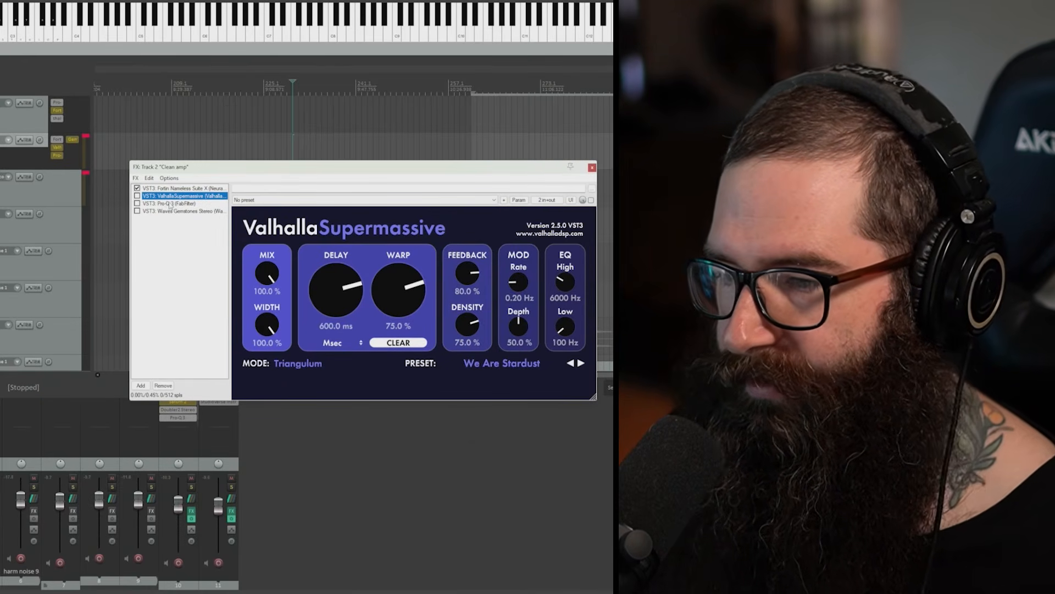
click(175, 211)
drag(381, 173, 301, 130)
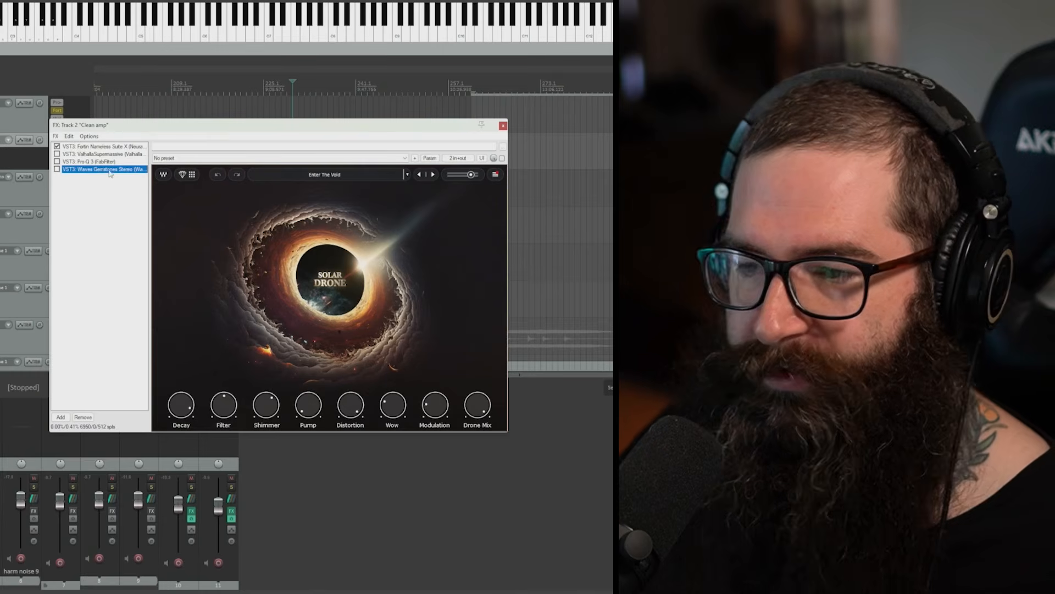
click(365, 177)
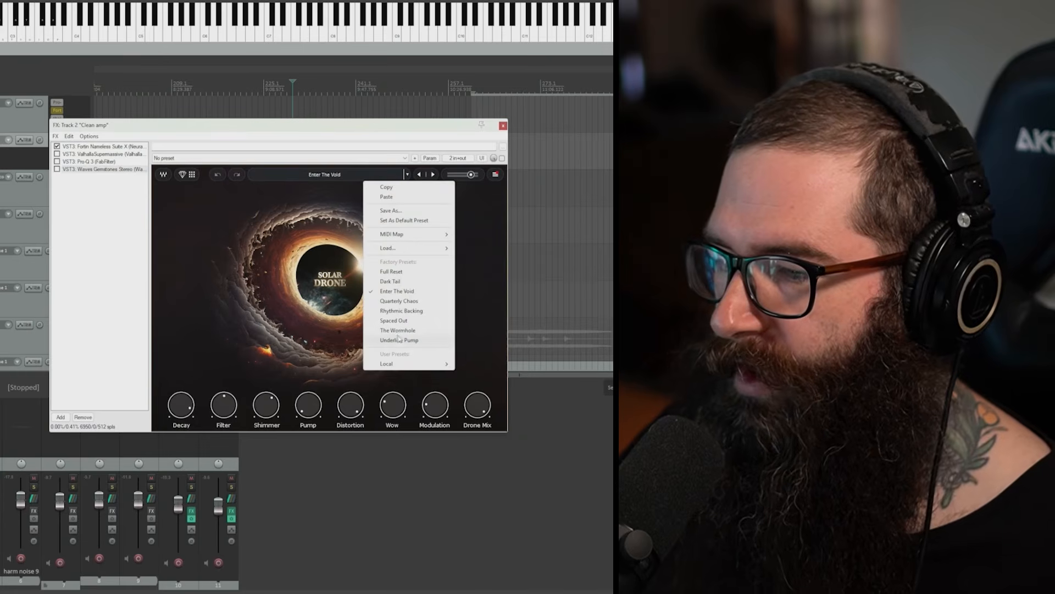
click(98, 300)
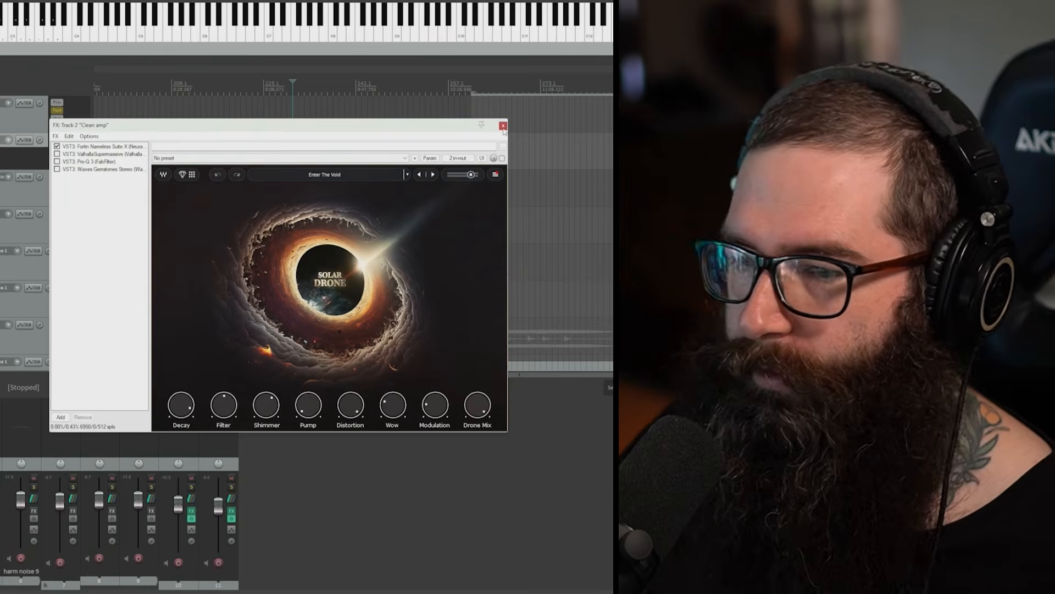
click(503, 126)
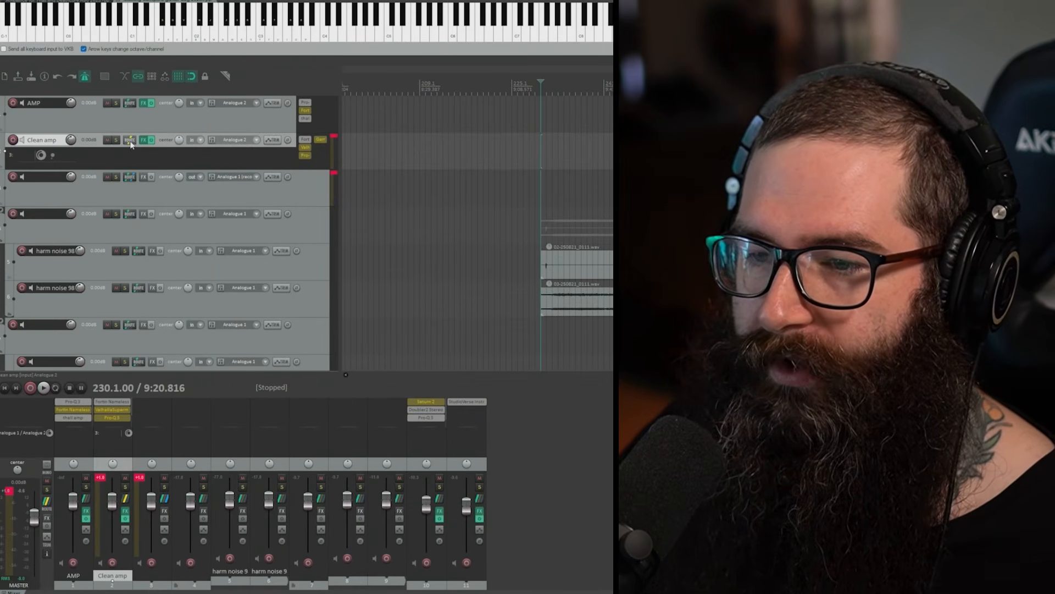
Step: Name the third track REC and inspect the Clean amp track's routing with its send to that track
click(130, 140)
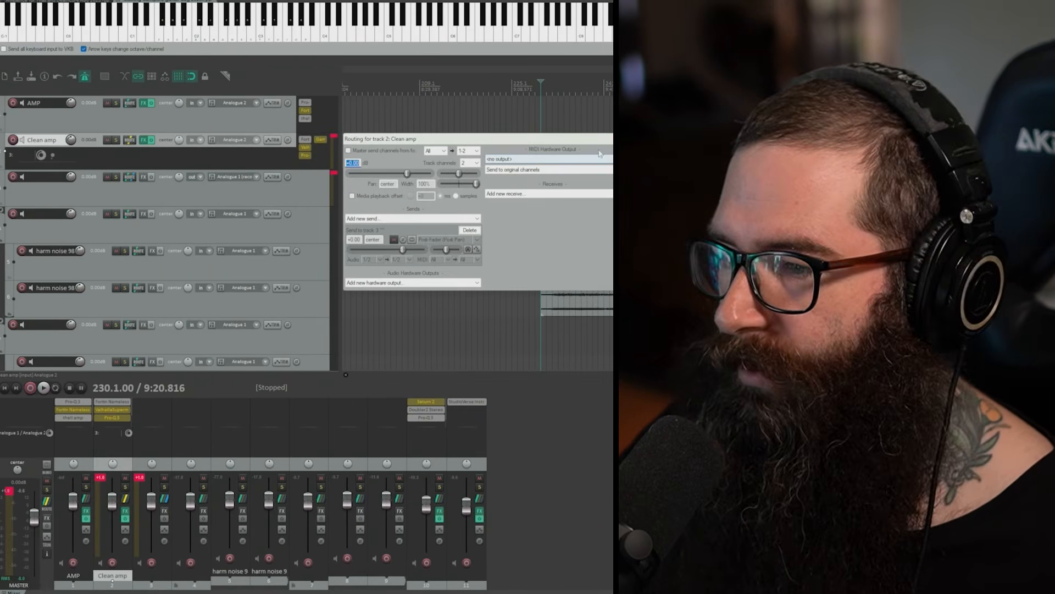
click(116, 185)
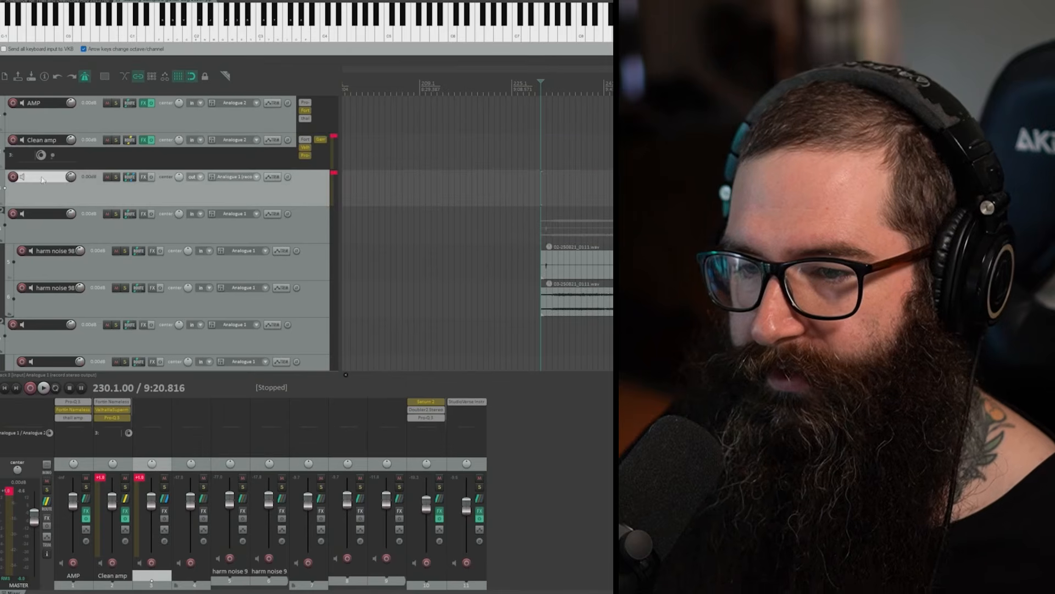
double_click(44, 177)
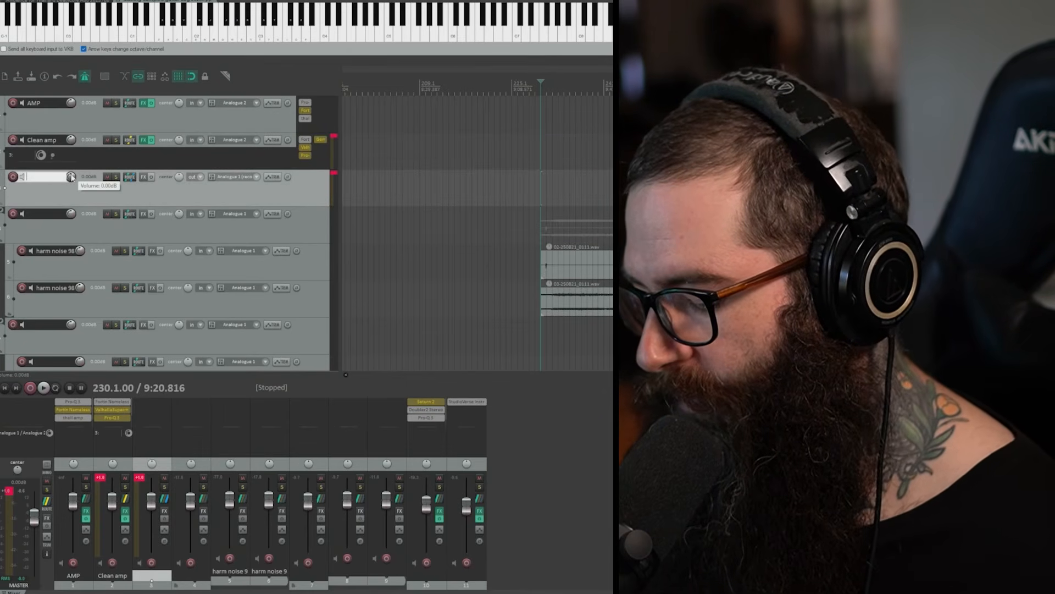
text(REC)
key(Return)
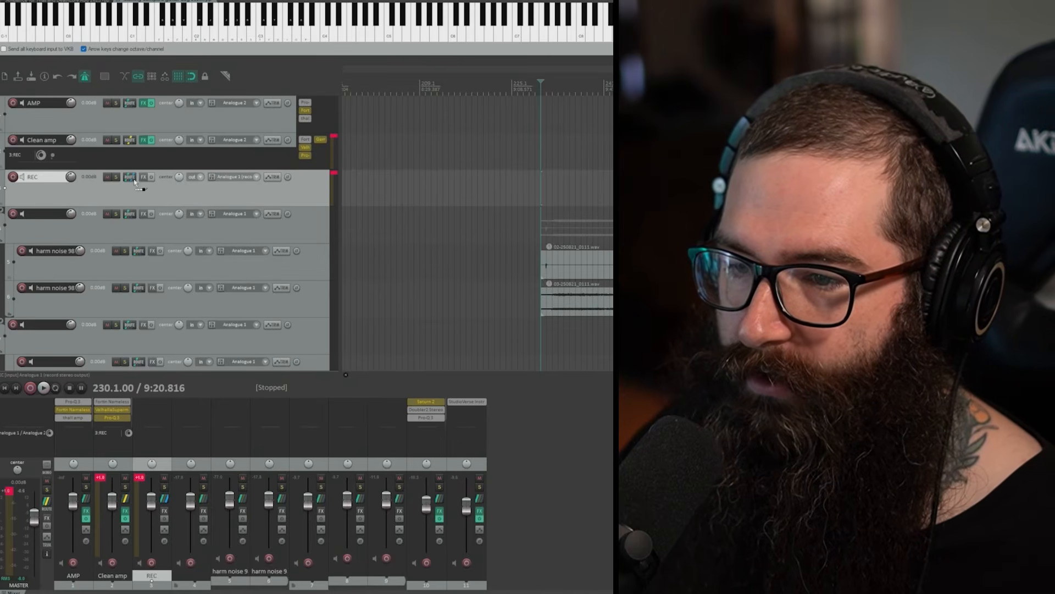
click(129, 140)
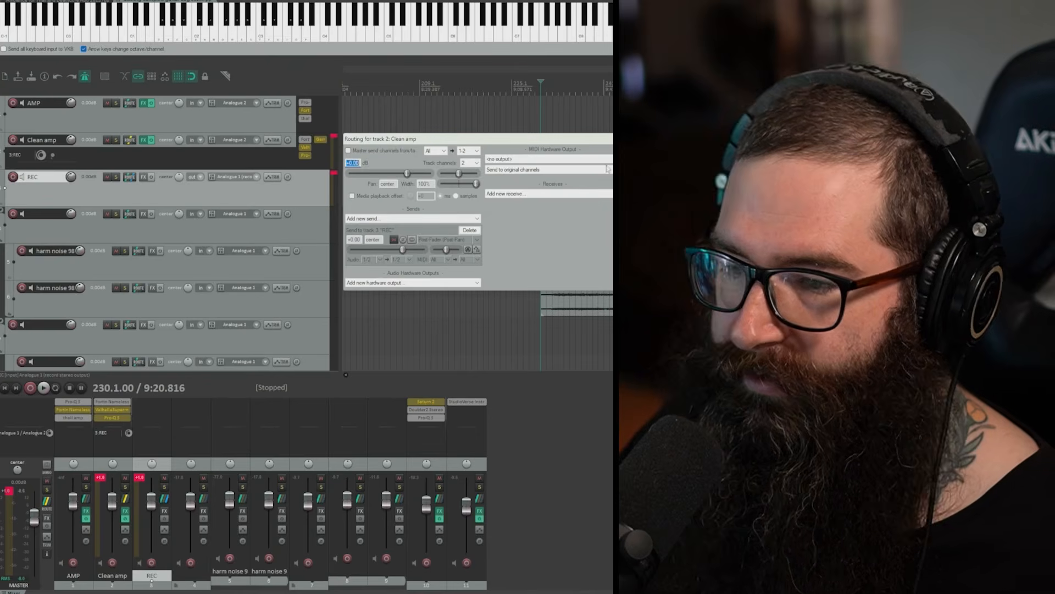
click(615, 139)
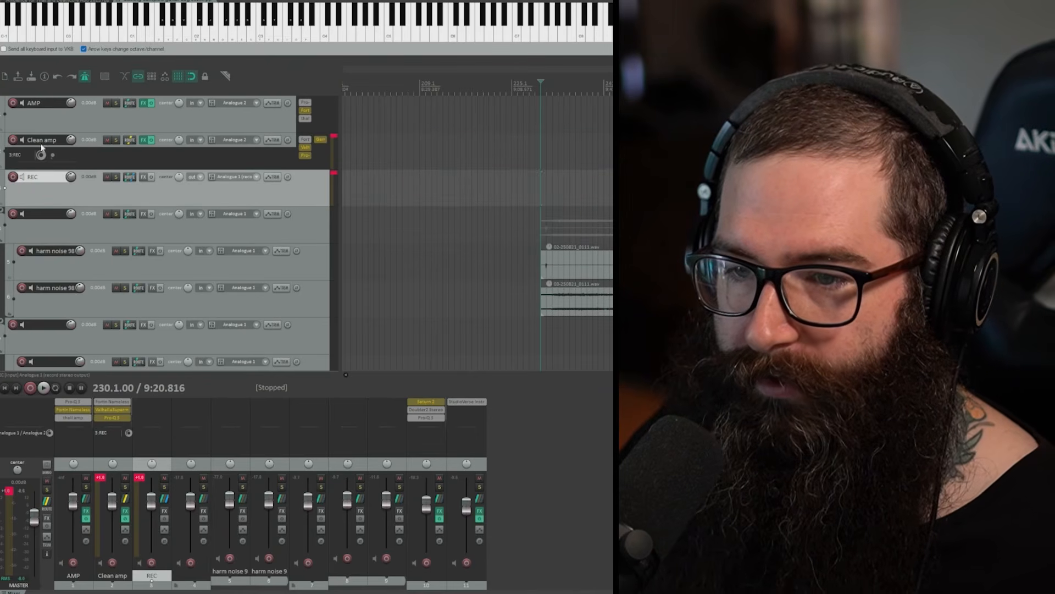
Step: Arm the Clean amp and REC tracks for recording and disarm both again
click(12, 140)
click(13, 176)
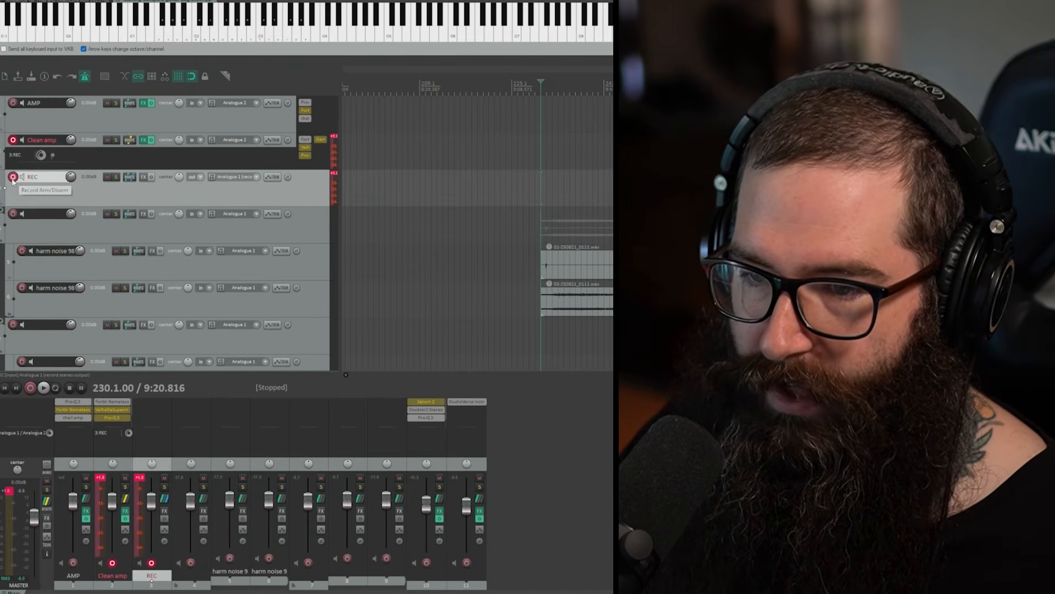
click(13, 177)
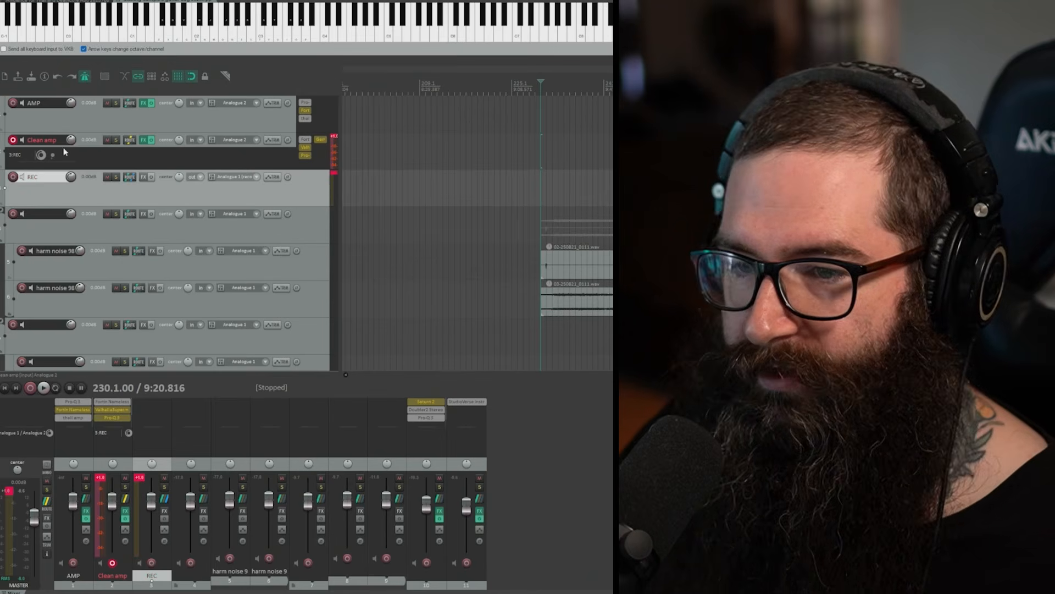
click(13, 139)
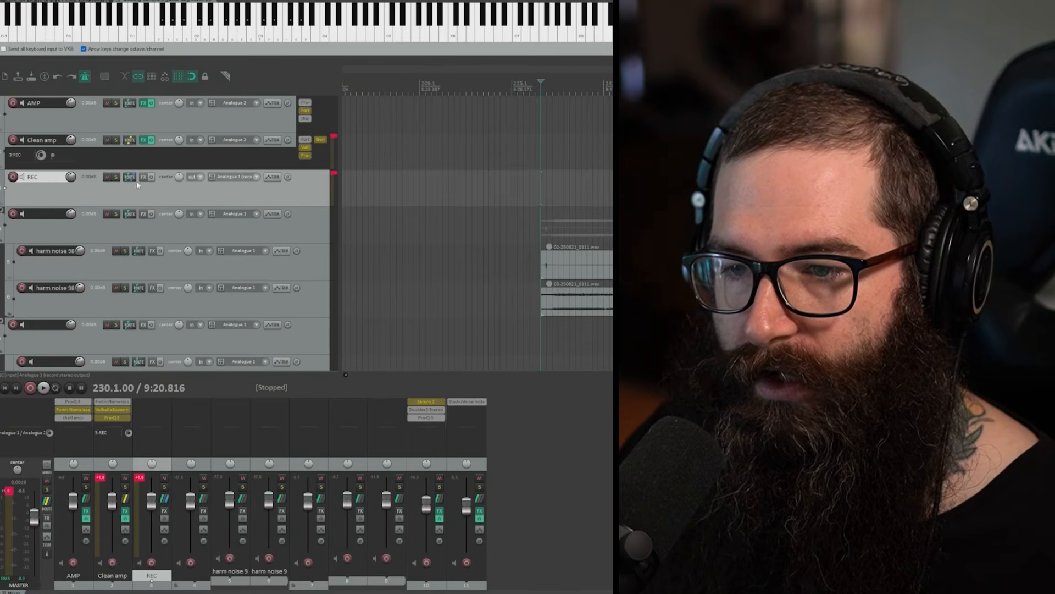
Step: Solo the first harm noise 98 track, audition its recording from 229.3.00 and clear the solo
scroll(47, 196, down, 1)
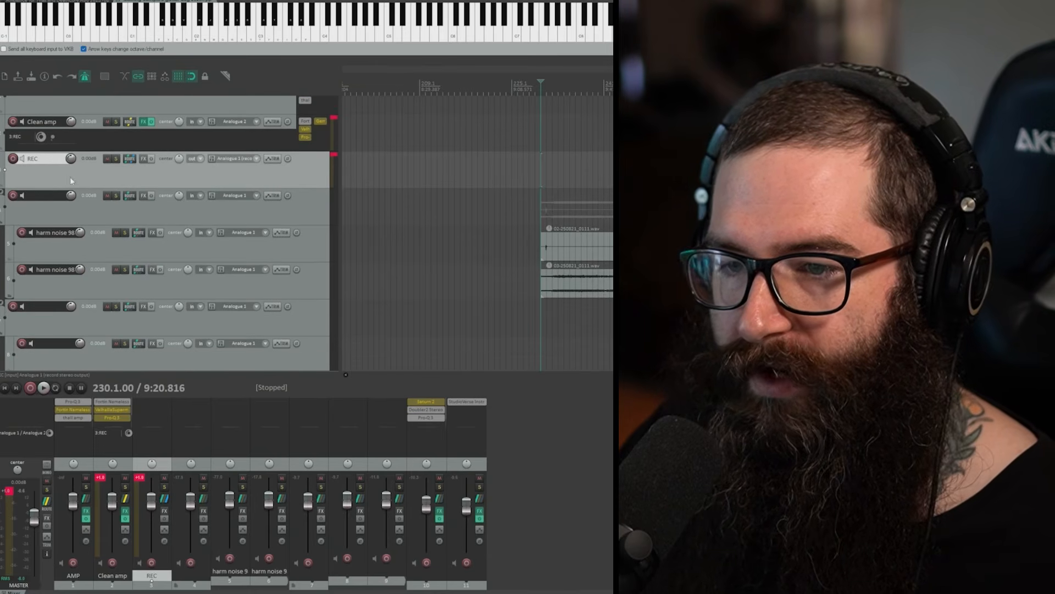
scroll(566, 255, up, 2)
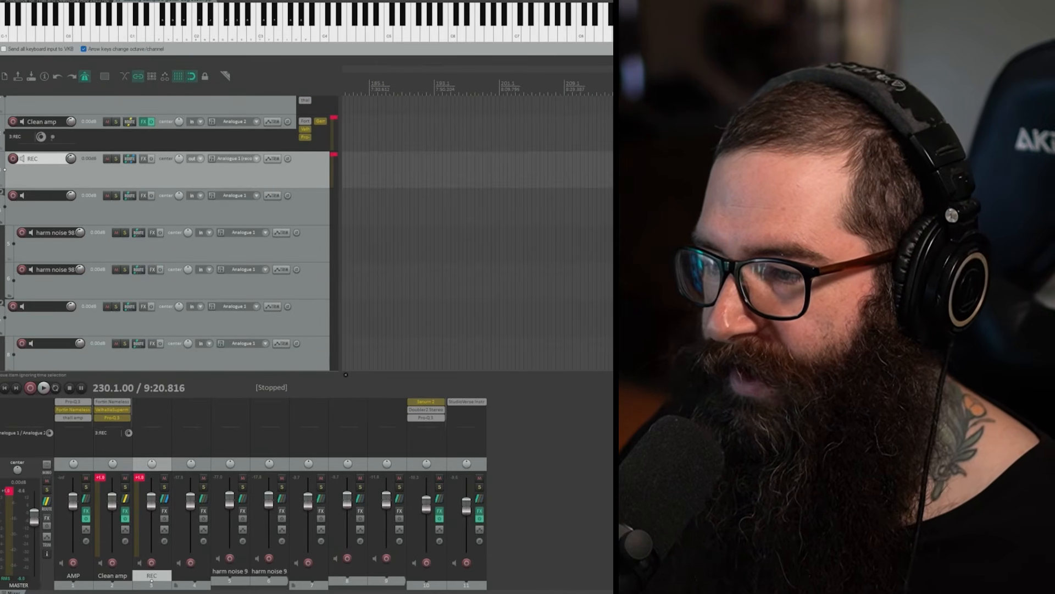
click(771, 244)
click(772, 280)
click(771, 245)
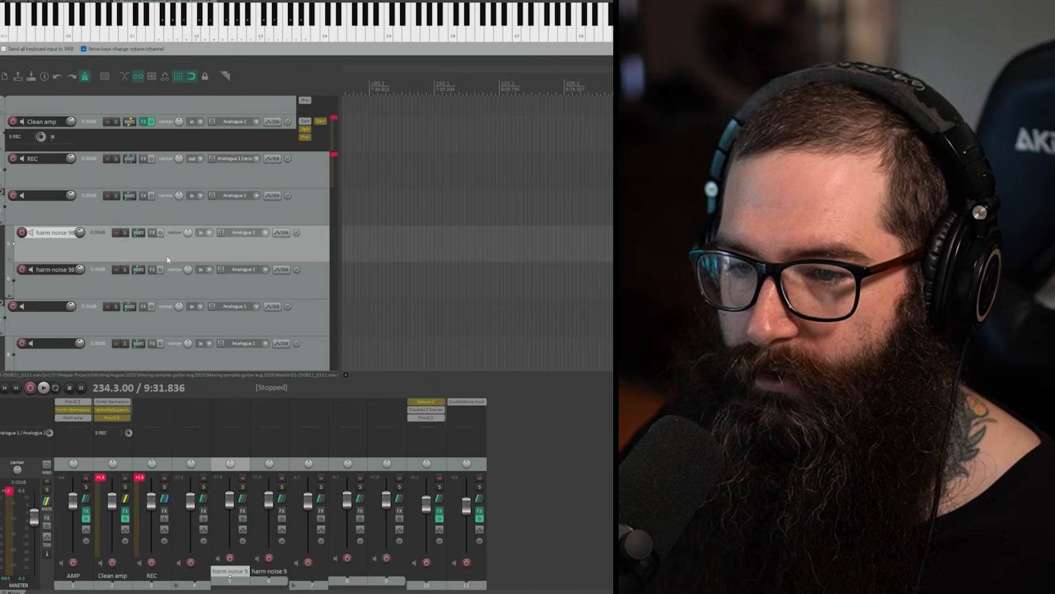
scroll(167, 259, down, 2)
click(731, 86)
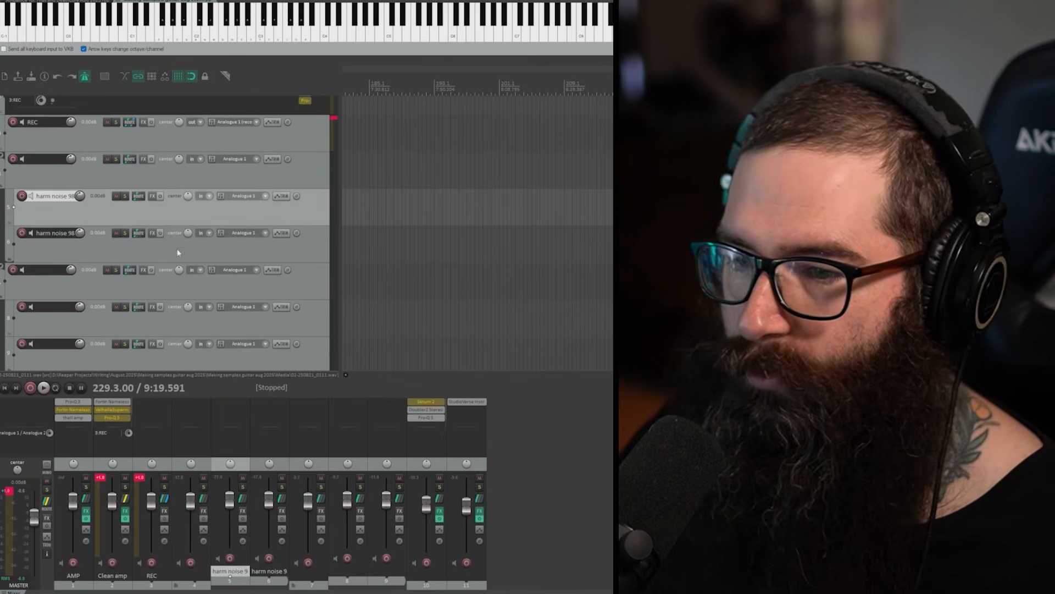
click(125, 196)
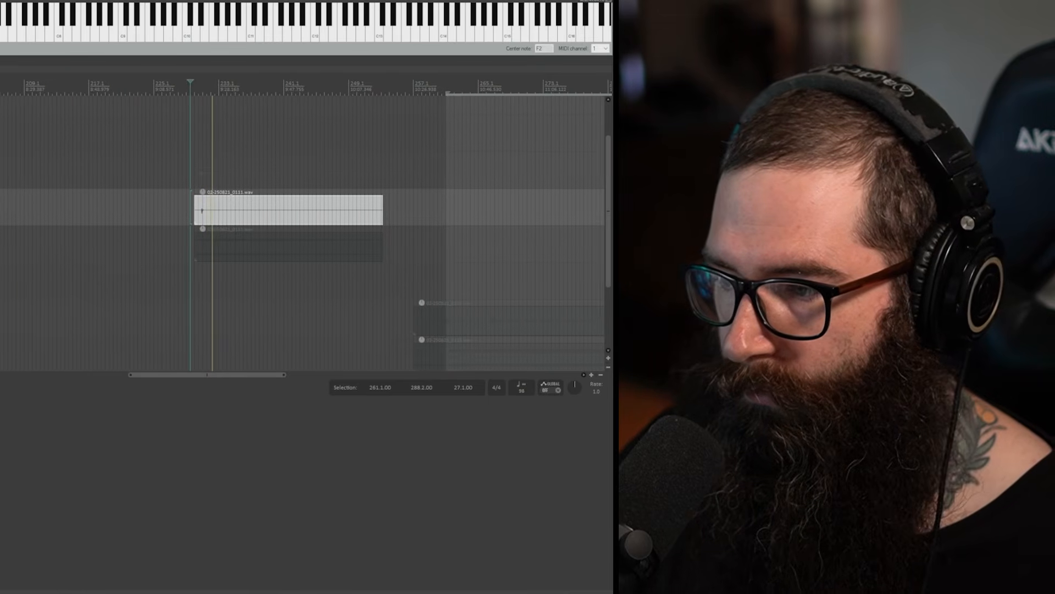
key(space)
key(F6)
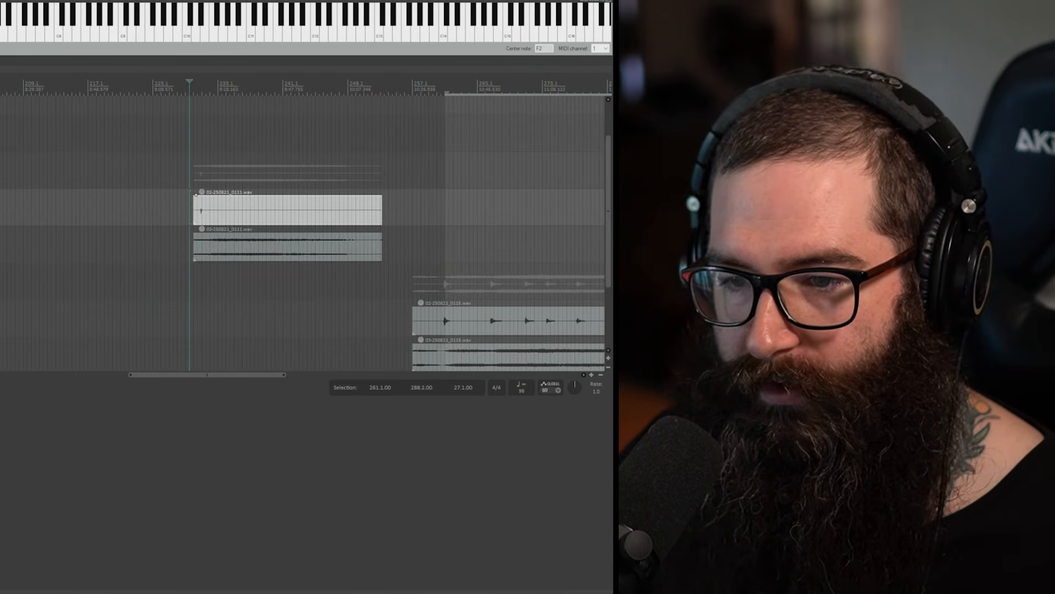
Step: Solo the second harm noise 98 track and audition its processed recording from the start of the take
key(F6)
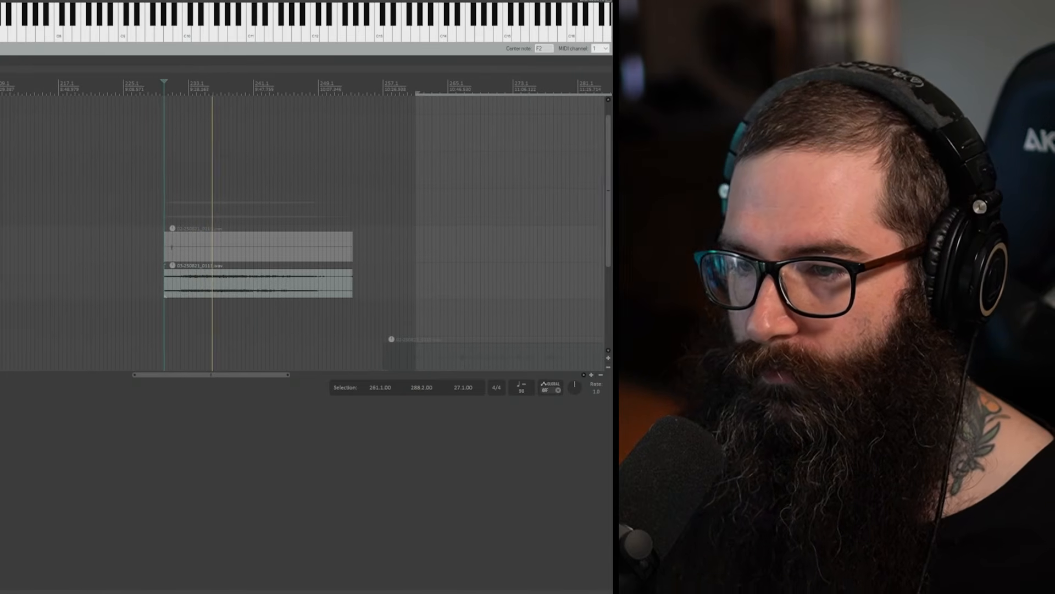
scroll(302, 233, up, 1)
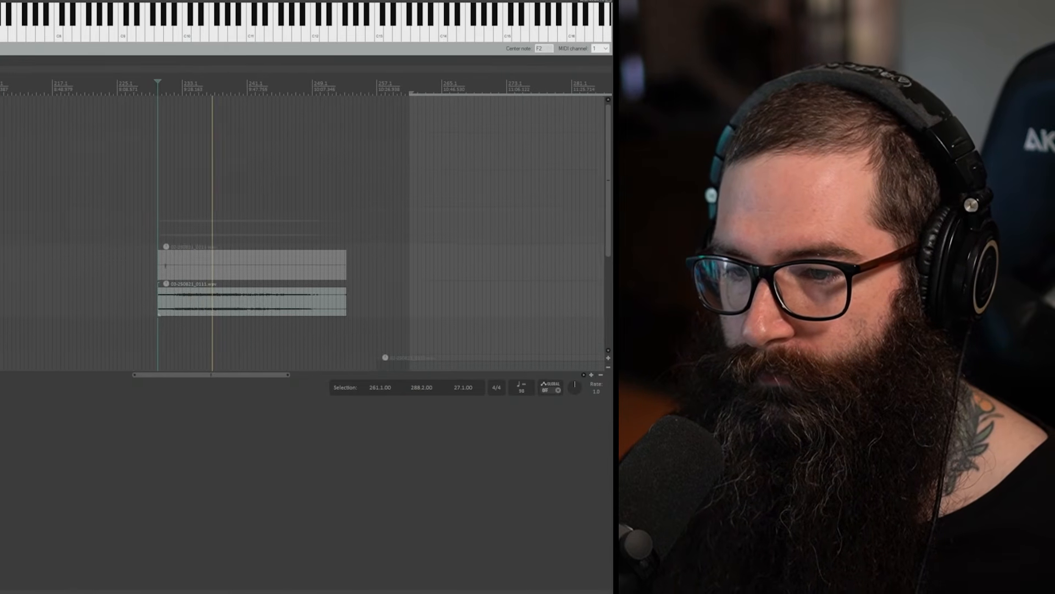
scroll(302, 233, down, 2)
scroll(303, 233, down, 1)
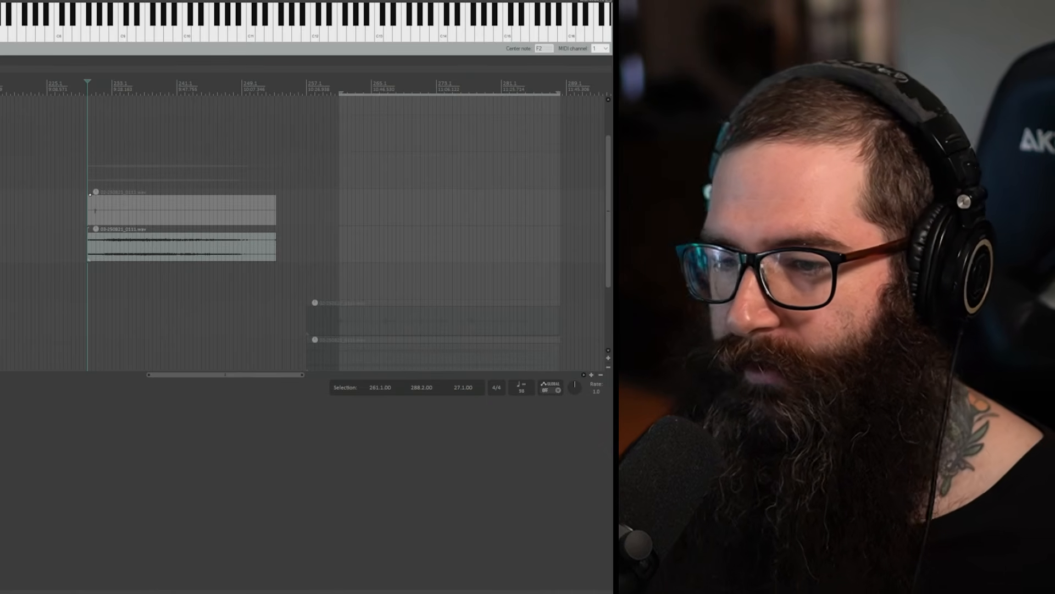
Step: Clear the solo and audition the next group's 0115 guitar recordings from bar 261, including the processed track on its own
scroll(352, 219, down, 2)
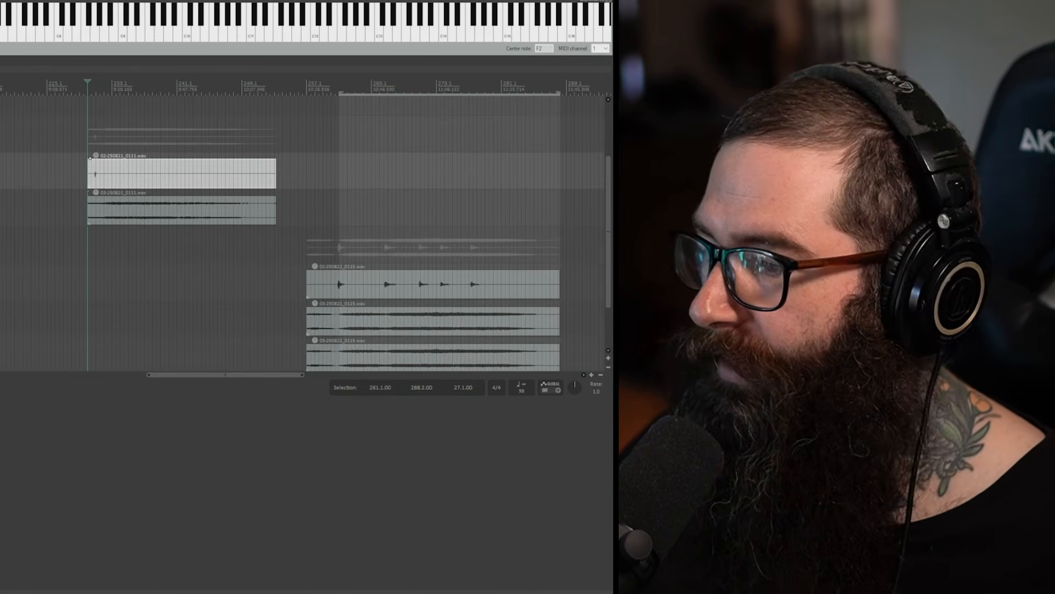
scroll(352, 220, down, 2)
scroll(351, 219, up, 1)
scroll(352, 219, down, 4)
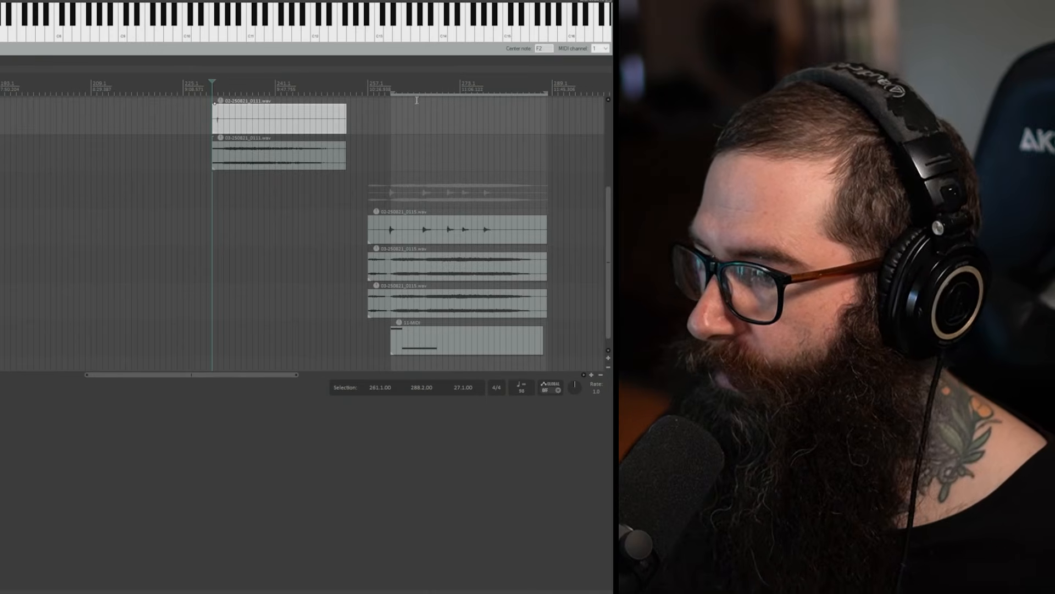
scroll(282, 221, up, 4)
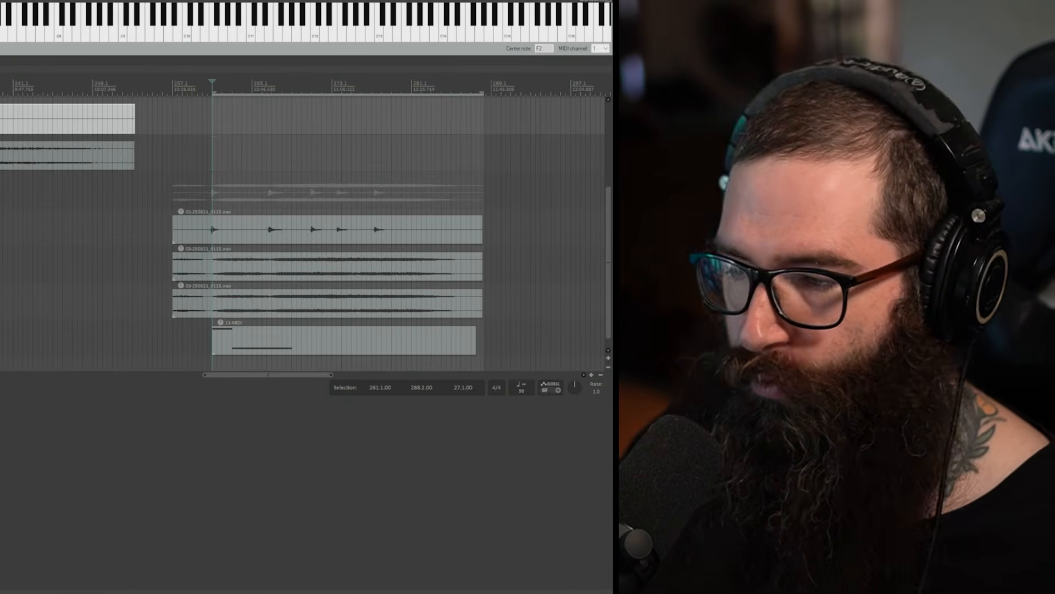
click(1, 229)
key(space)
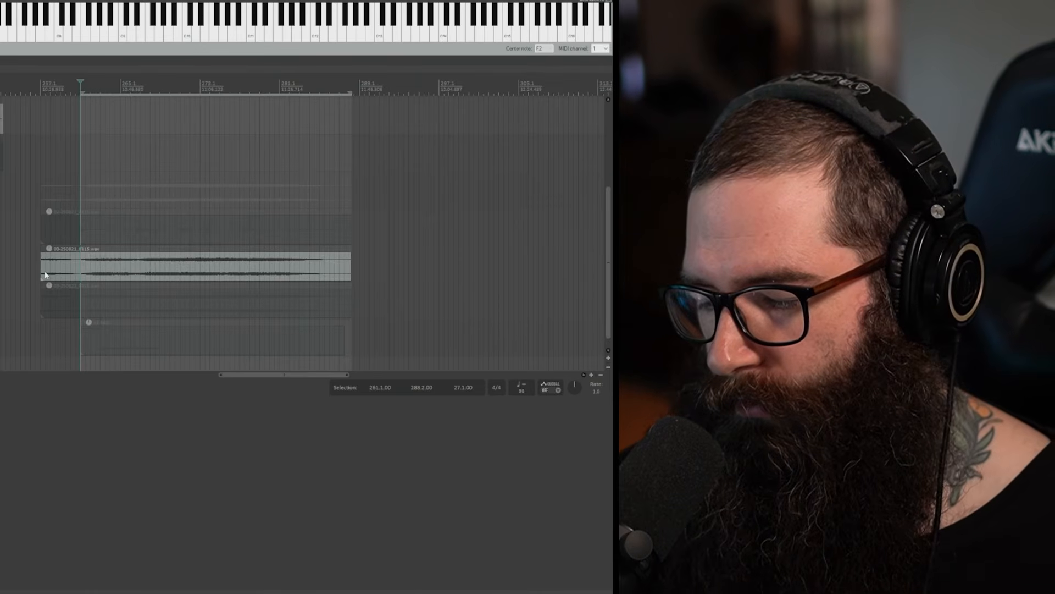
key(space)
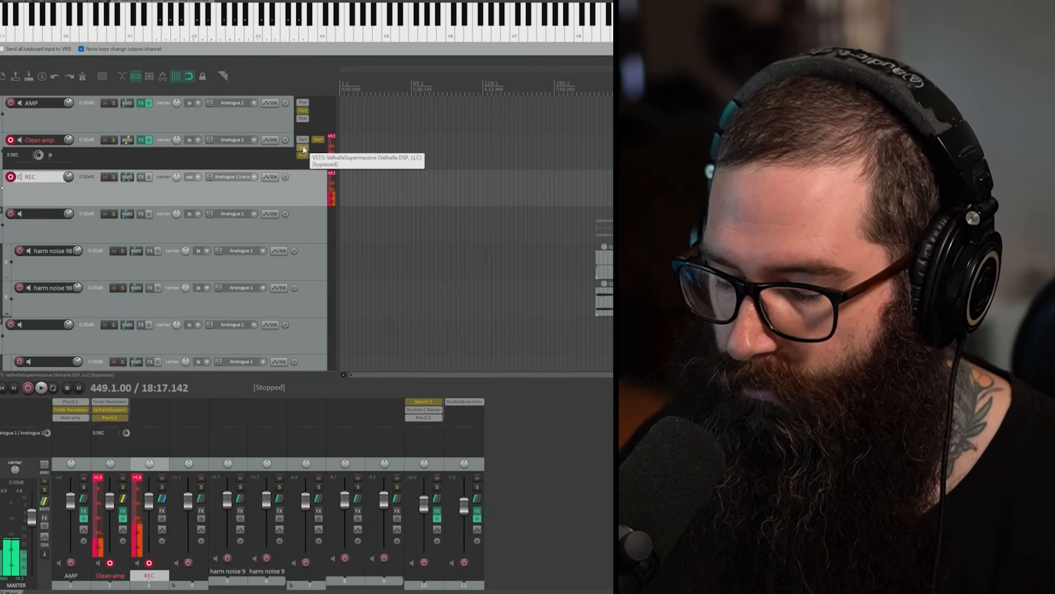
Step: Enable and open Waves Gemstones Stereo on the Clean amp track, try Solar Drone's Drone Mix at 50 % and raise it again
shift+click(304, 149)
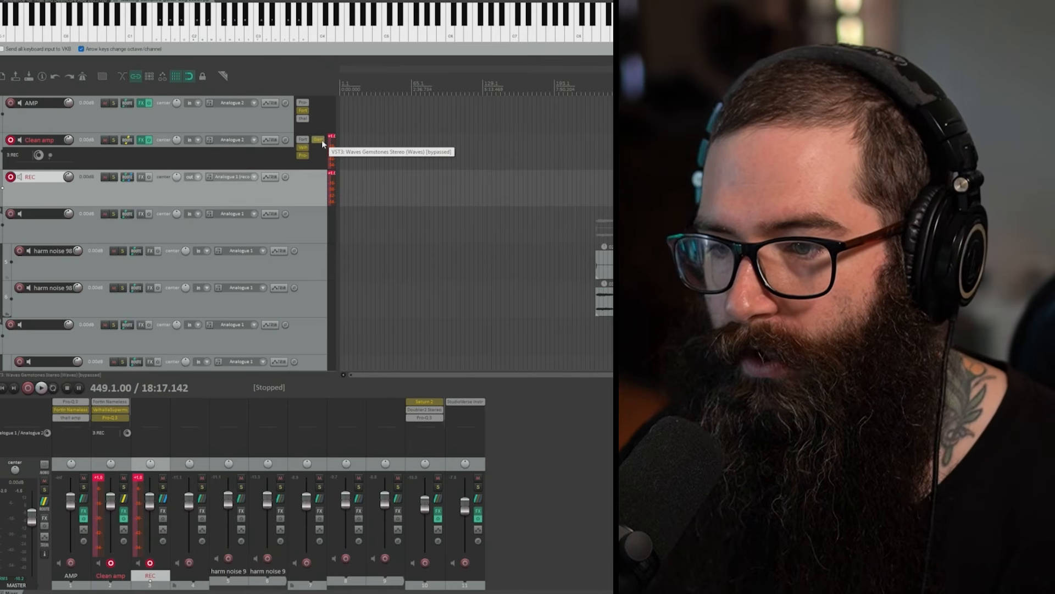
click(321, 140)
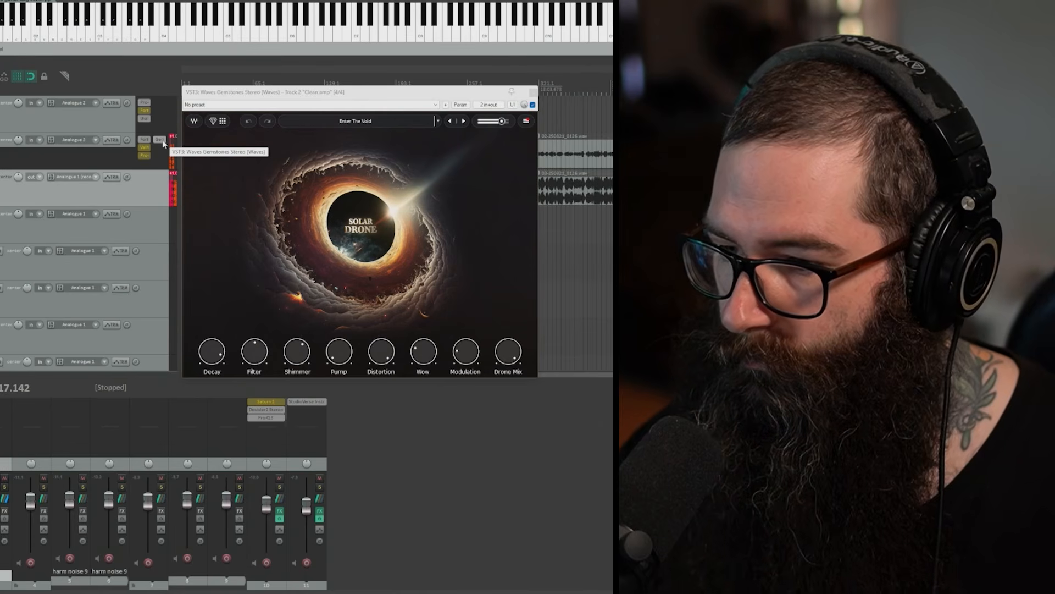
drag(507, 351, 508, 358)
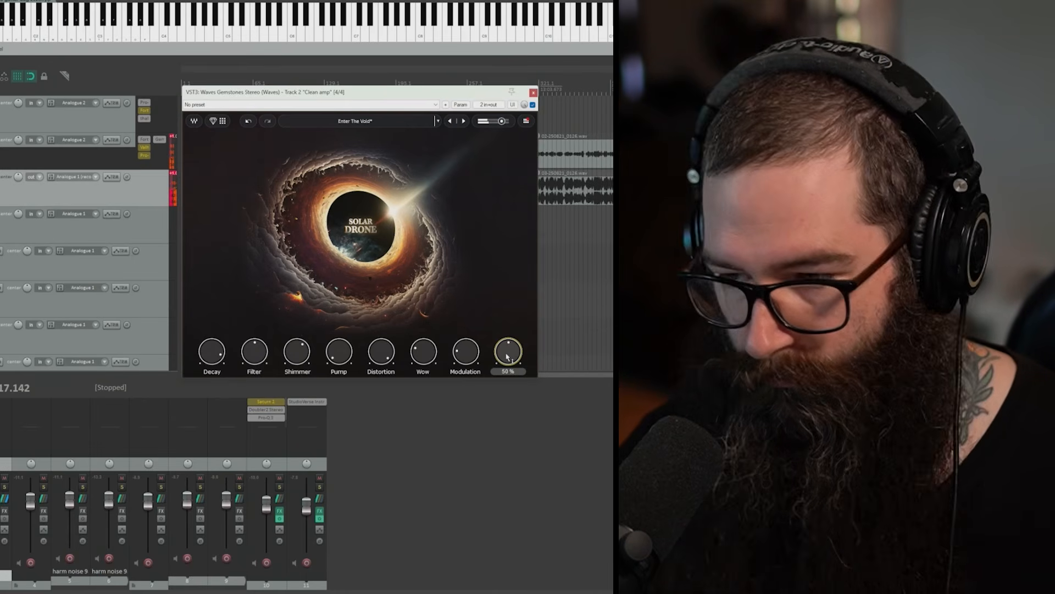
drag(506, 356, 507, 354)
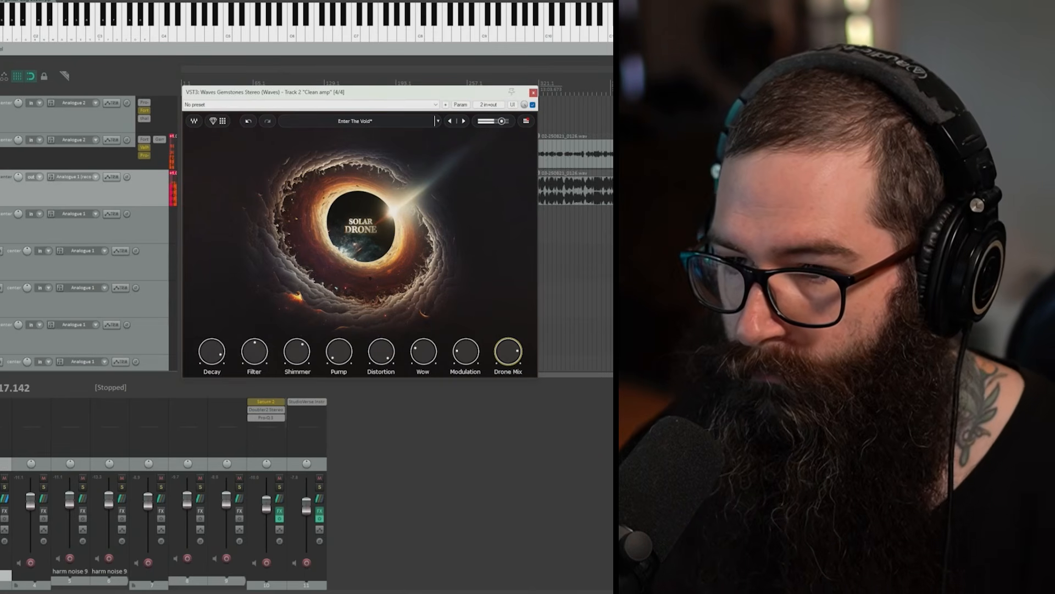
Step: Enable ValhallaSupermassive on the Clean amp track, open it below Solar Drone and set its Mix to 40.8 %
shift+click(145, 148)
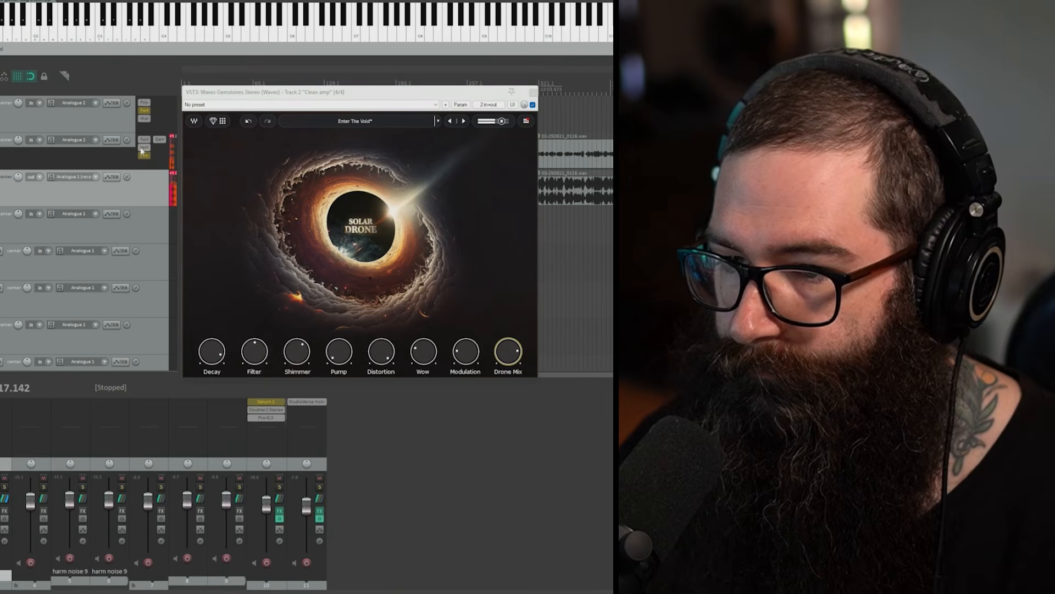
click(146, 149)
drag(350, 104, 372, 24)
drag(363, 367, 369, 325)
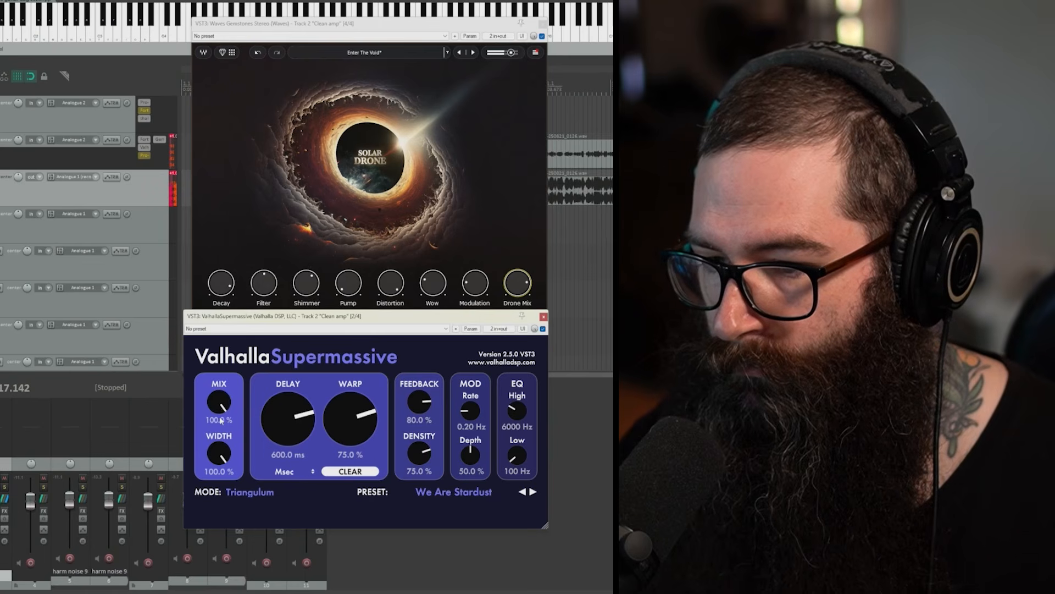
drag(223, 422, 224, 432)
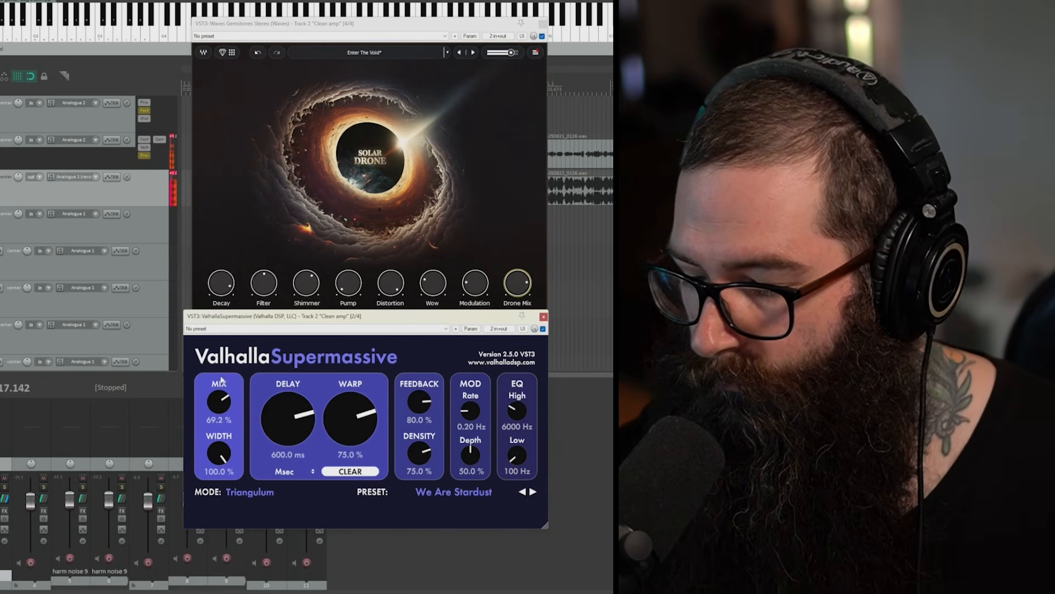
drag(224, 405, 231, 429)
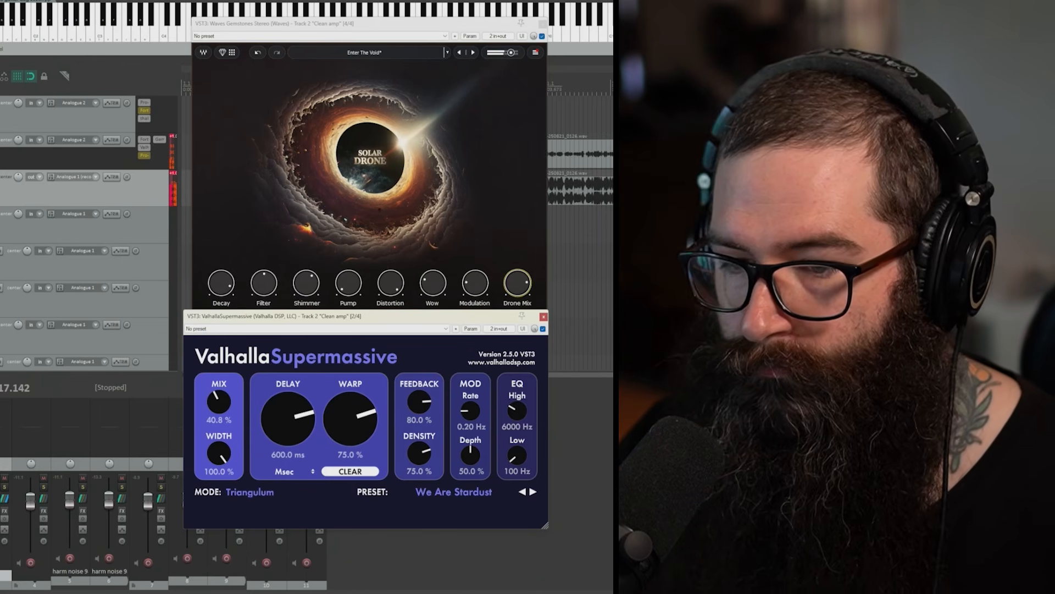
Step: Record a new take on the Clean amp and REC tracks from bar 449, and place the cursor near the REC take's start
key(ctrl+r)
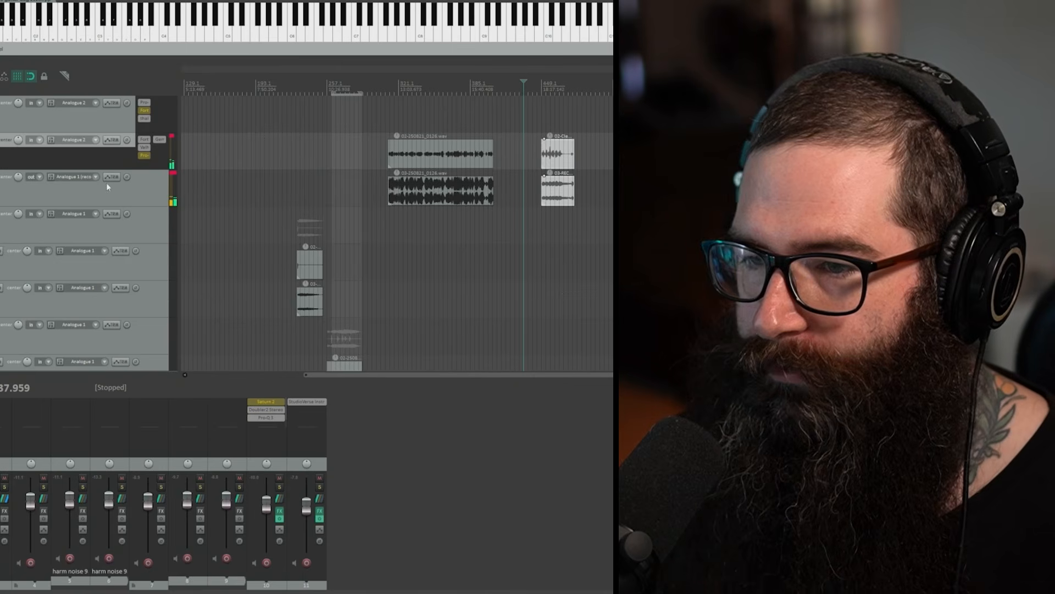
click(552, 91)
scroll(603, 190, up, 3)
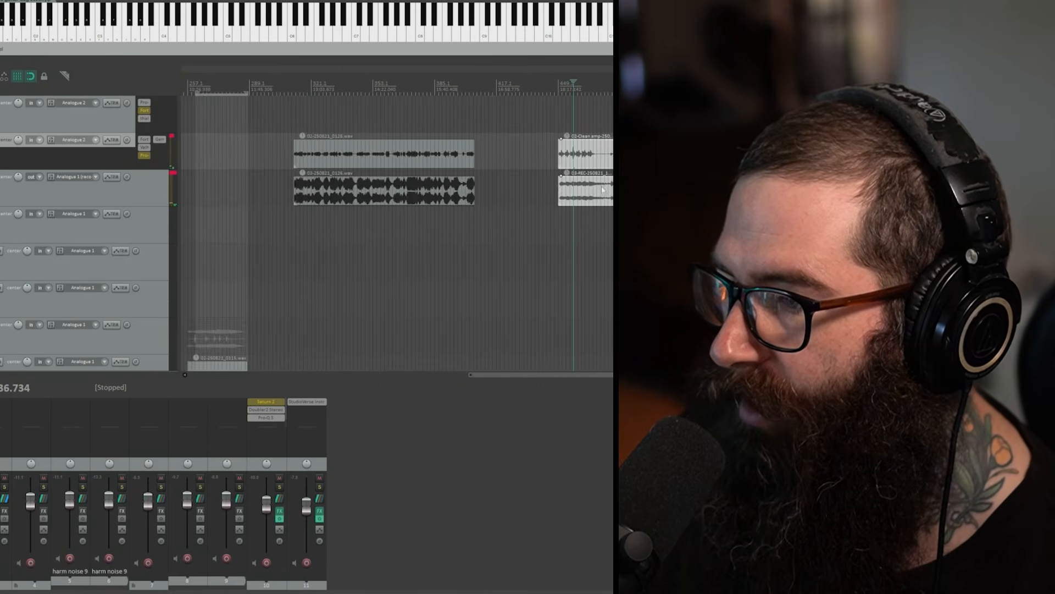
scroll(603, 190, up, 5)
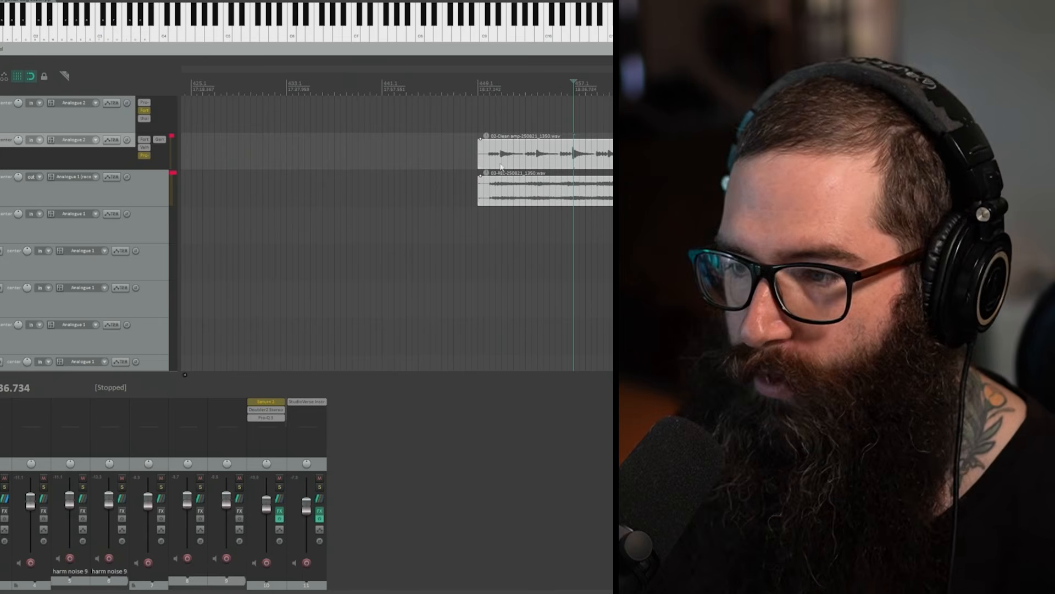
click(490, 196)
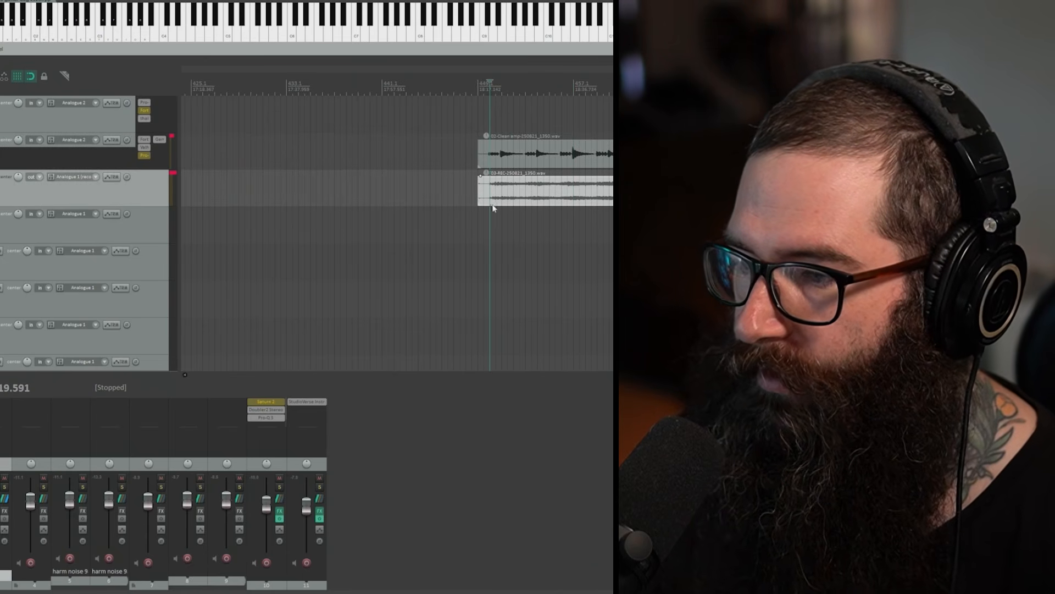